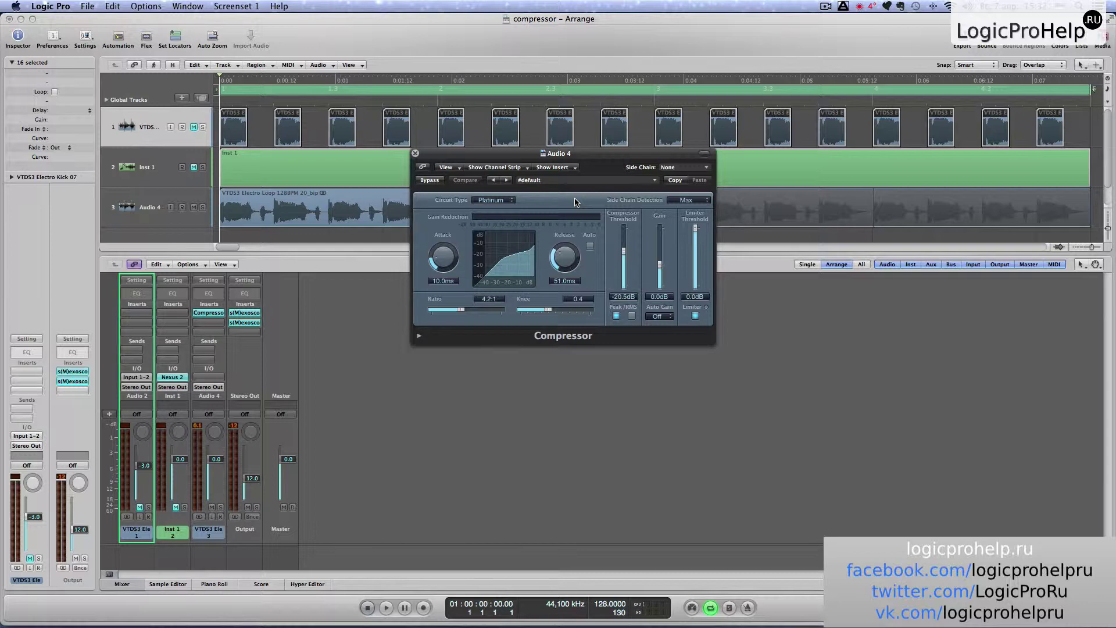
# Switch the compressor's circuit type through ClassA_R, ClassA_U and VCA, finishing back on Platinum
pyautogui.click(498, 201)
pyautogui.click(428, 206)
pyautogui.click(481, 201)
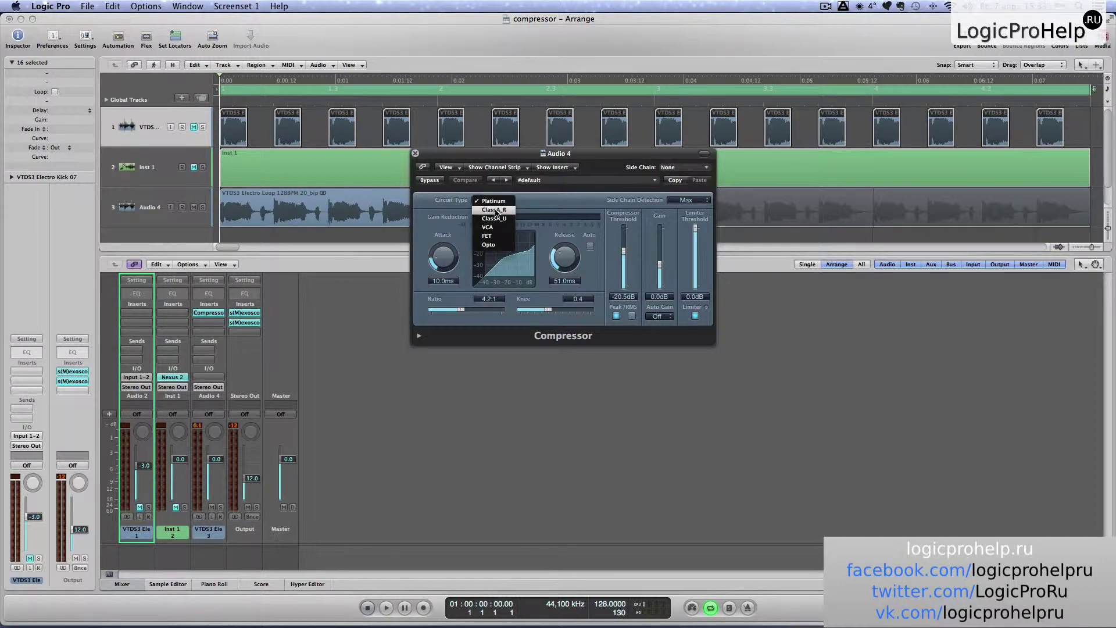
pyautogui.click(495, 209)
pyautogui.click(499, 200)
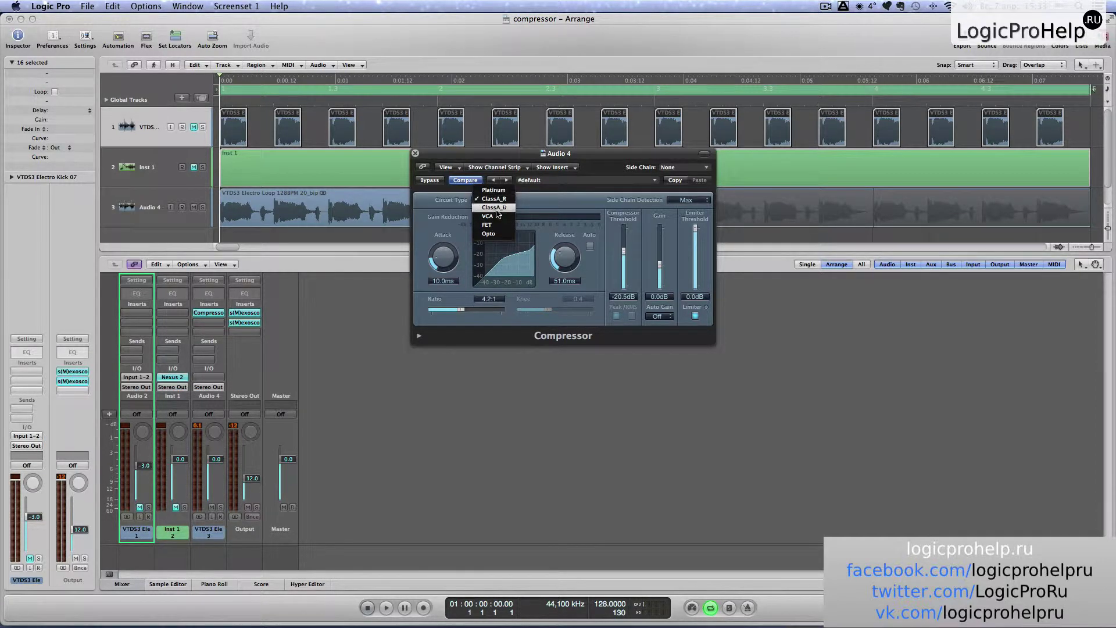
pyautogui.click(493, 207)
pyautogui.click(491, 200)
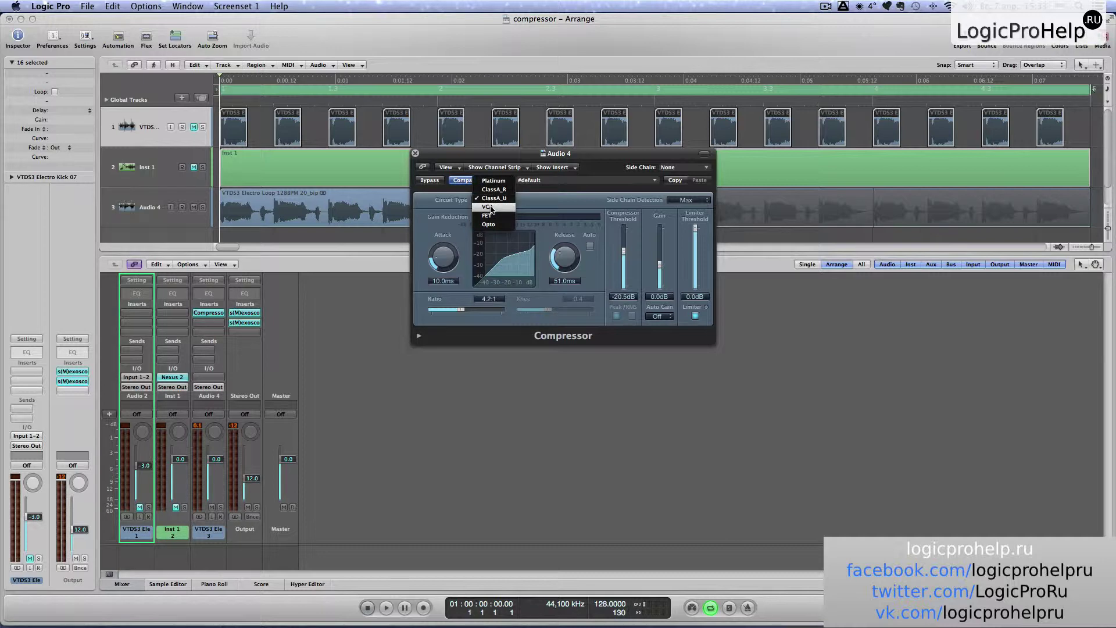
pyautogui.click(488, 207)
pyautogui.click(492, 199)
pyautogui.click(495, 208)
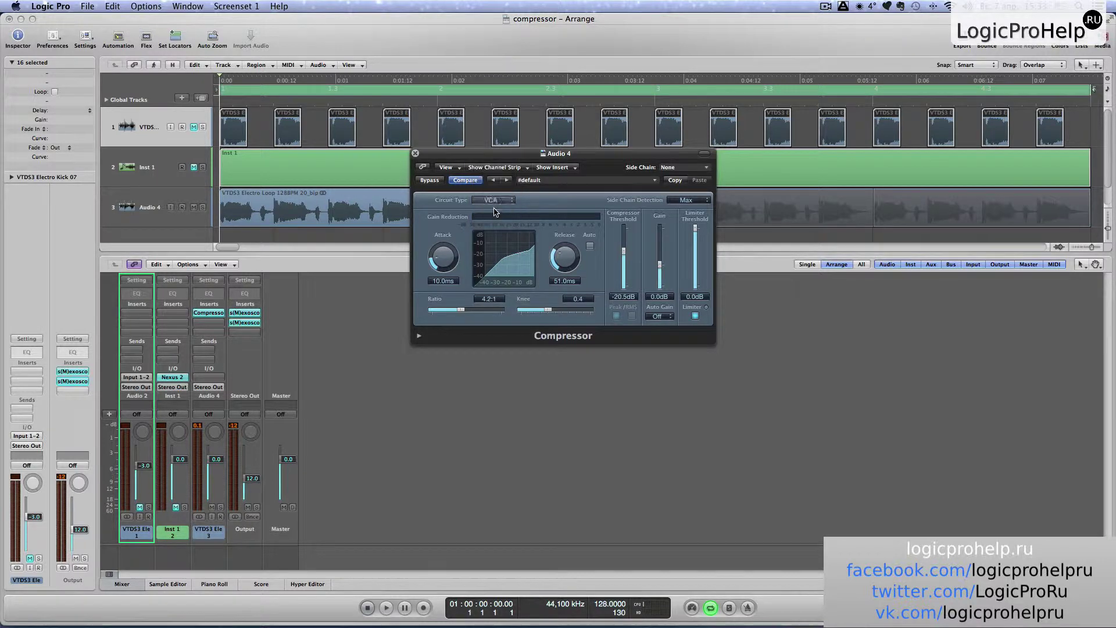
pyautogui.click(491, 200)
pyautogui.click(495, 202)
pyautogui.click(492, 200)
pyautogui.click(492, 157)
pyautogui.click(491, 201)
pyautogui.click(563, 213)
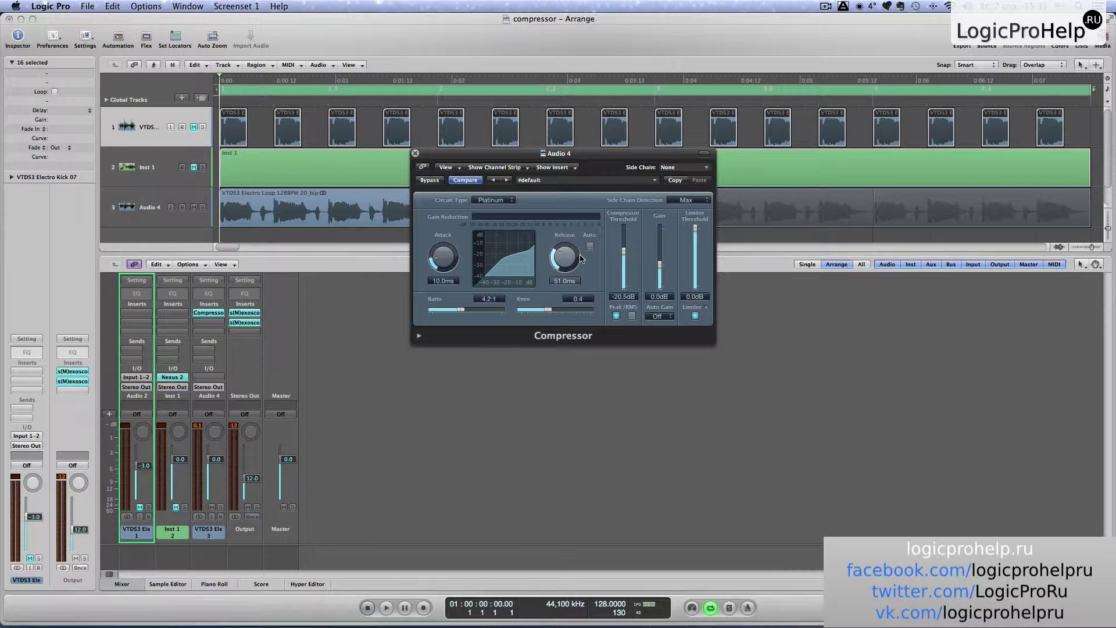
# Try the compressor's circuit types one after another: ClassA_R, ClassA_U, VCA, FET and Opto
pyautogui.click(493, 200)
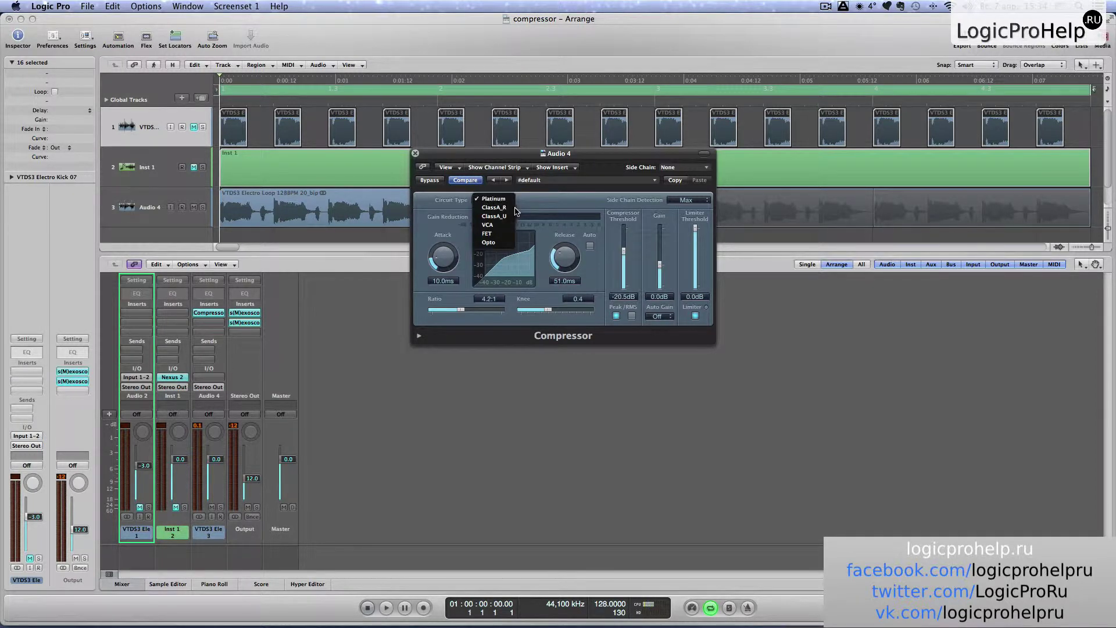
pyautogui.click(488, 208)
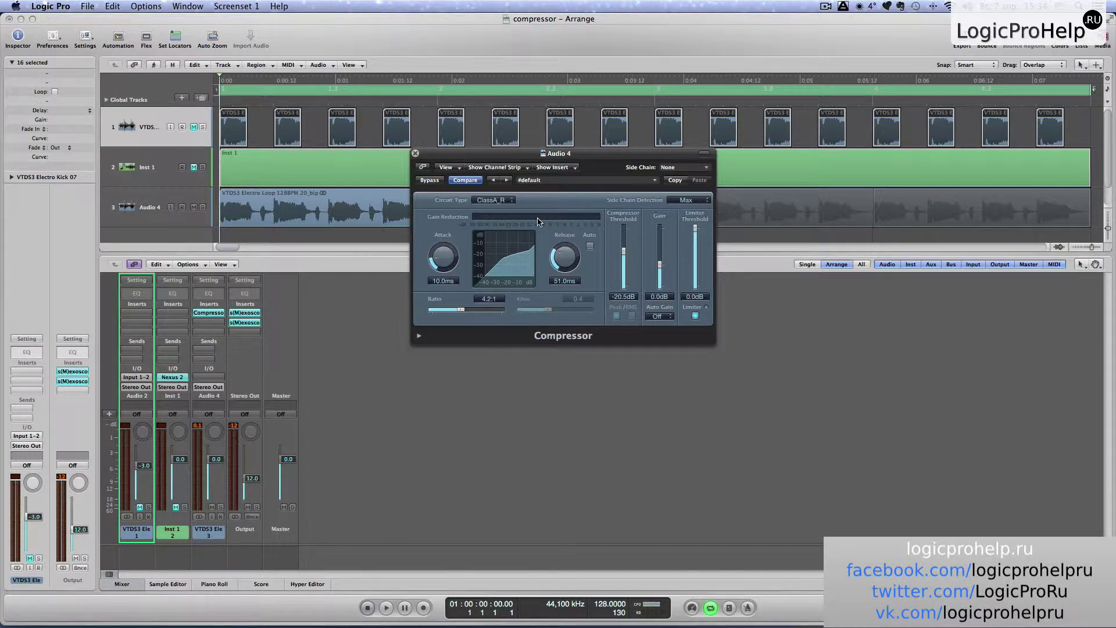
pyautogui.click(494, 199)
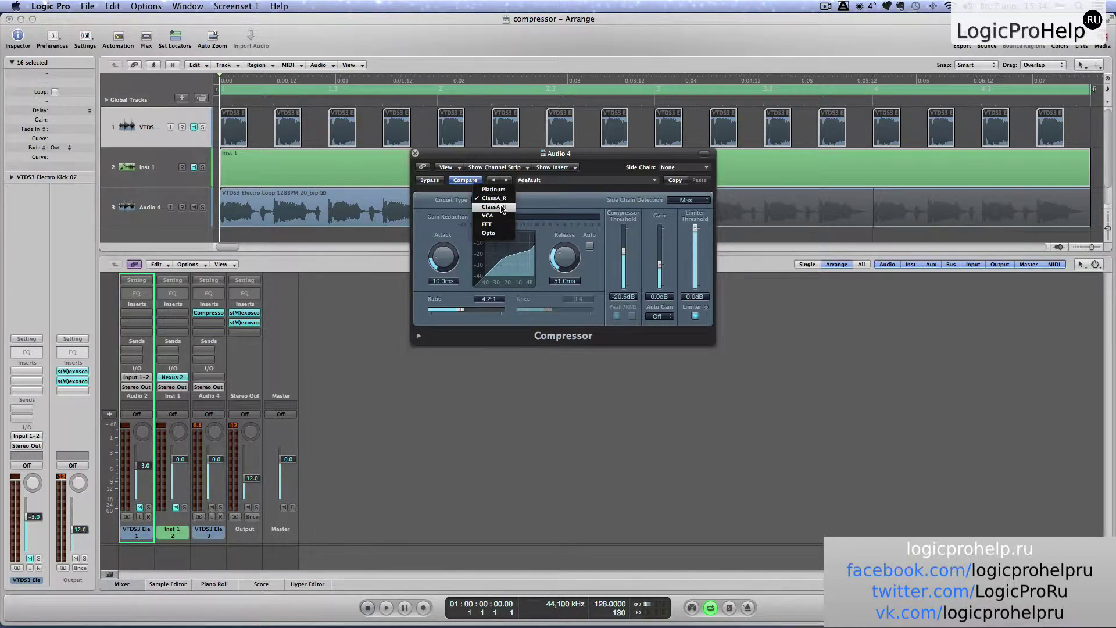
pyautogui.click(491, 207)
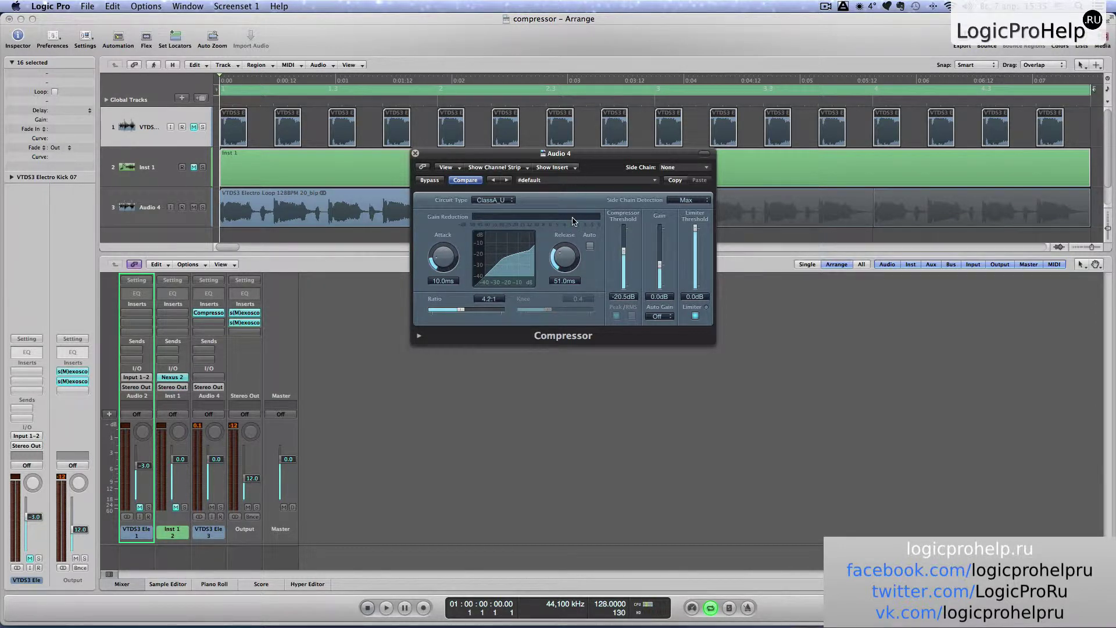
pyautogui.click(500, 201)
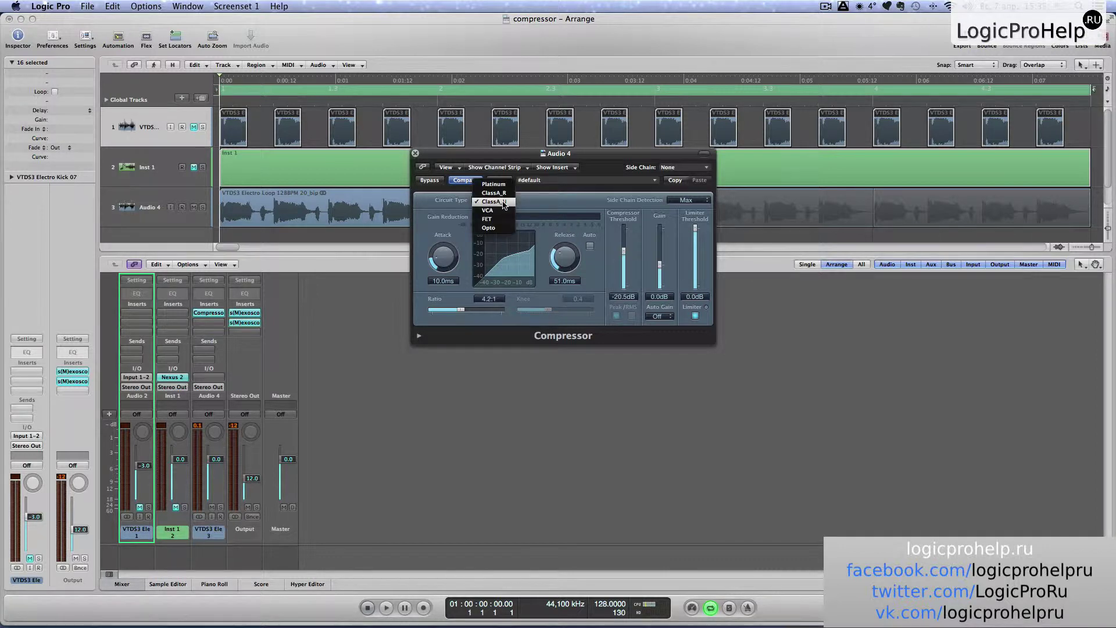
pyautogui.click(501, 211)
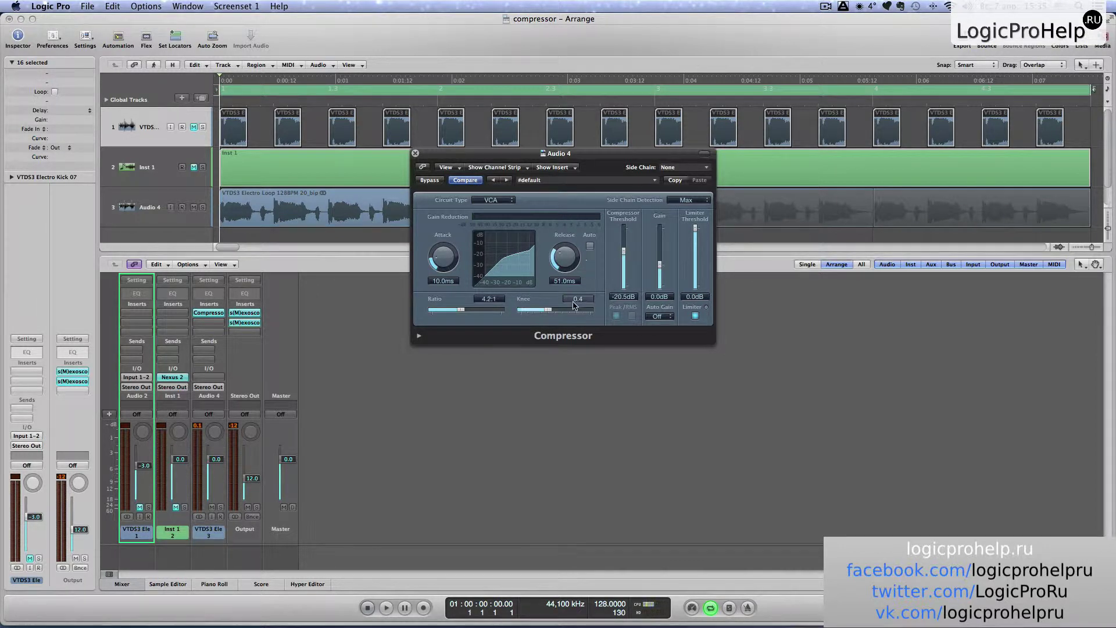
pyautogui.click(487, 202)
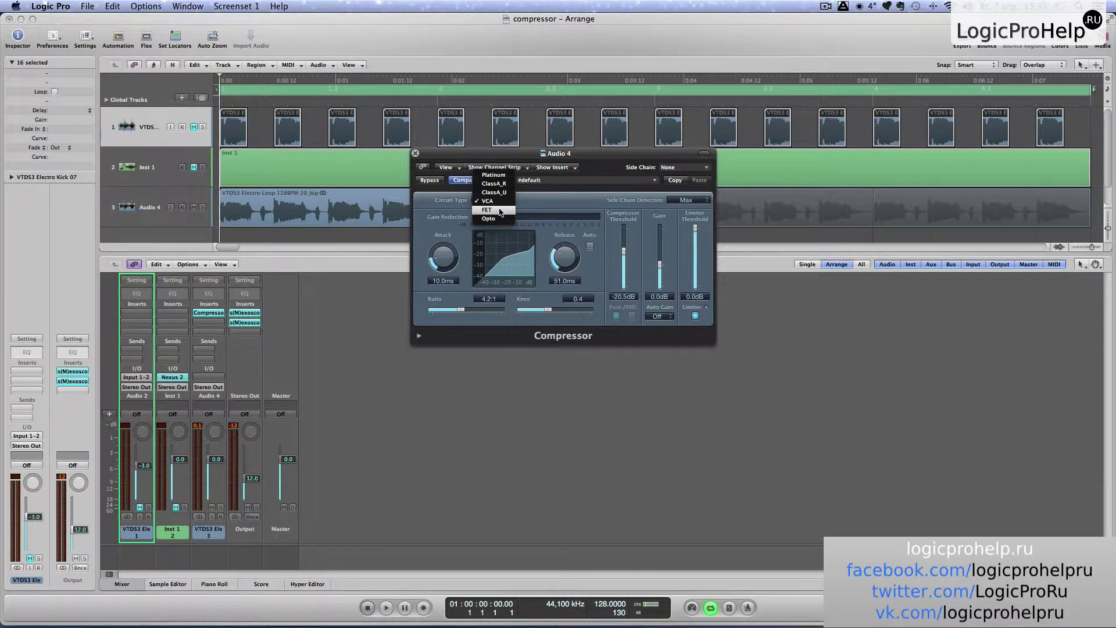
pyautogui.click(500, 211)
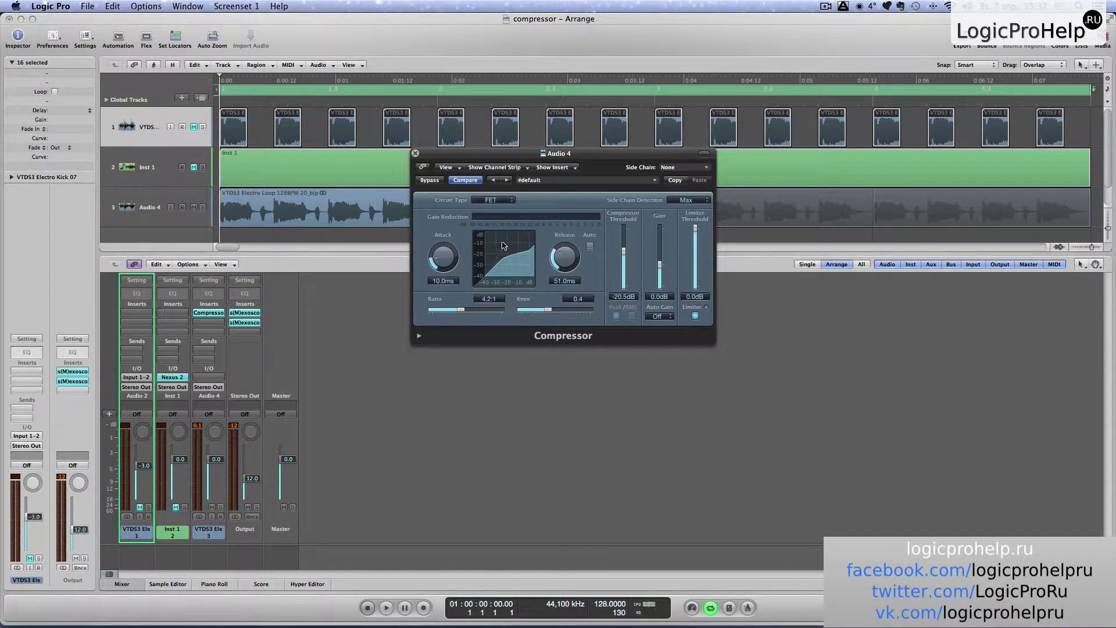
pyautogui.click(499, 202)
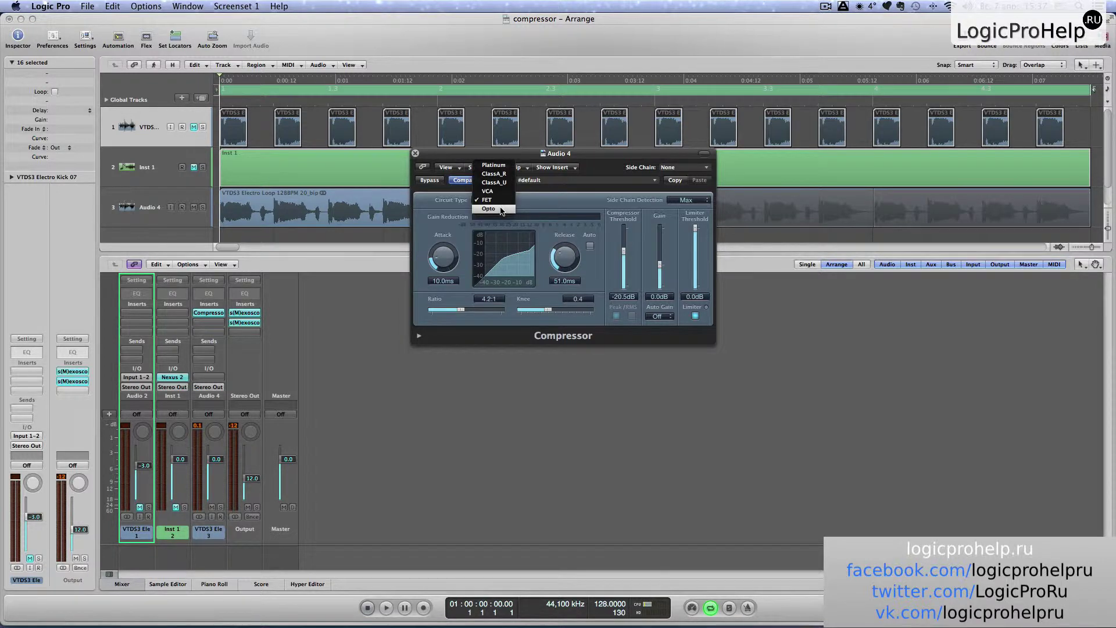
pyautogui.click(494, 209)
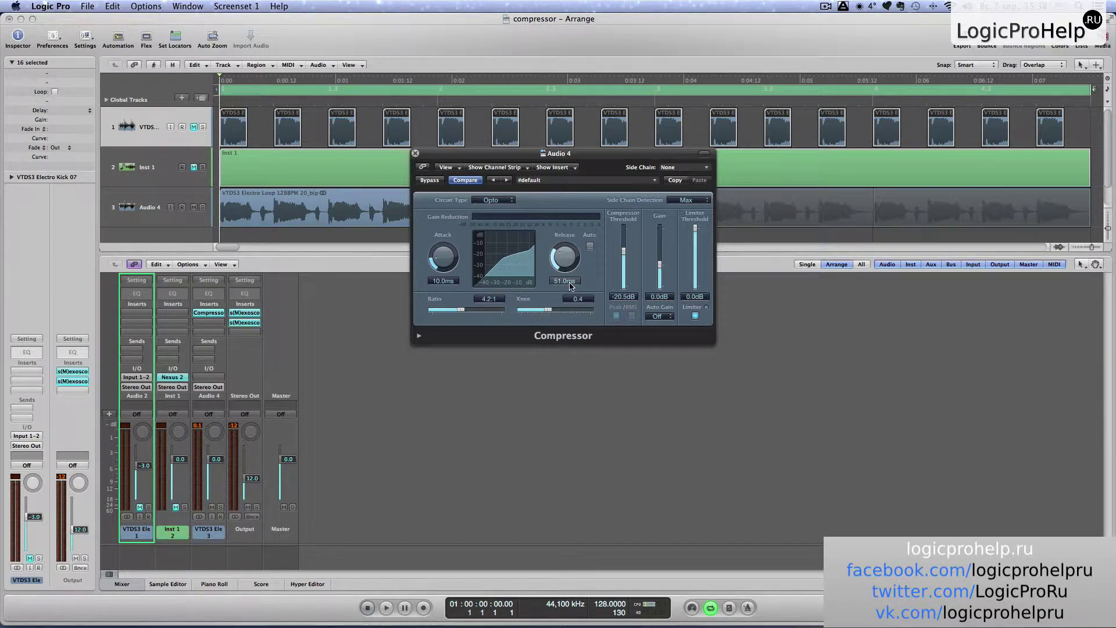
# Move the compressor window down over the mixer and set its circuit type to Platinum
pyautogui.moveTo(503, 155); pyautogui.dragTo(392, 280)
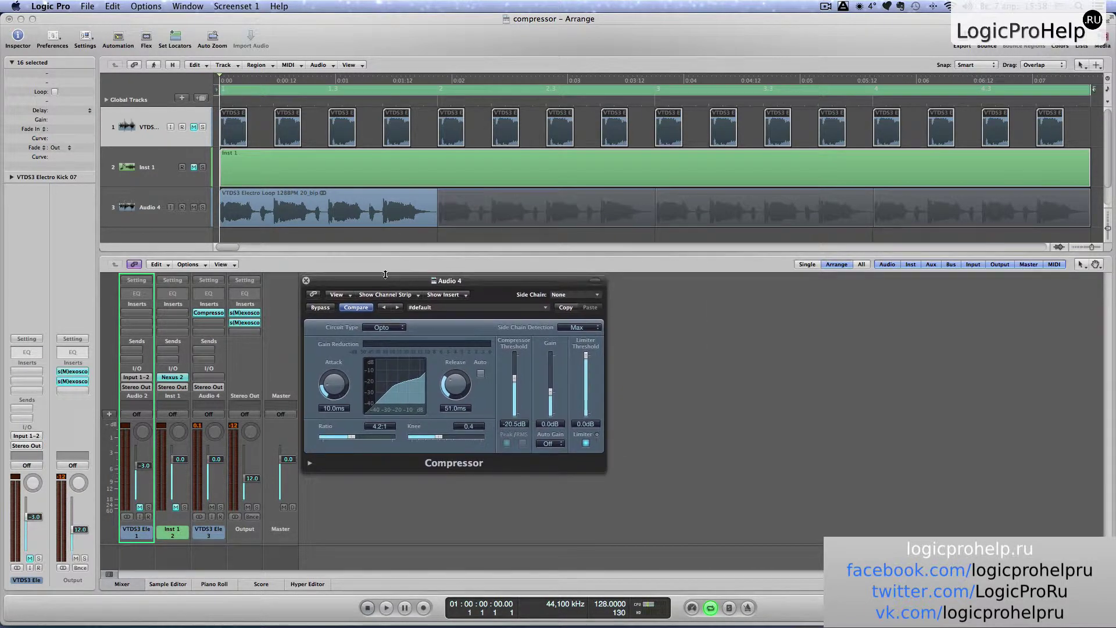
pyautogui.click(387, 329)
pyautogui.click(381, 283)
# Select the Audio 4 track and open the Output channel's first s(M)exoscope, arranging it beside the compressor window
pyautogui.click(190, 211)
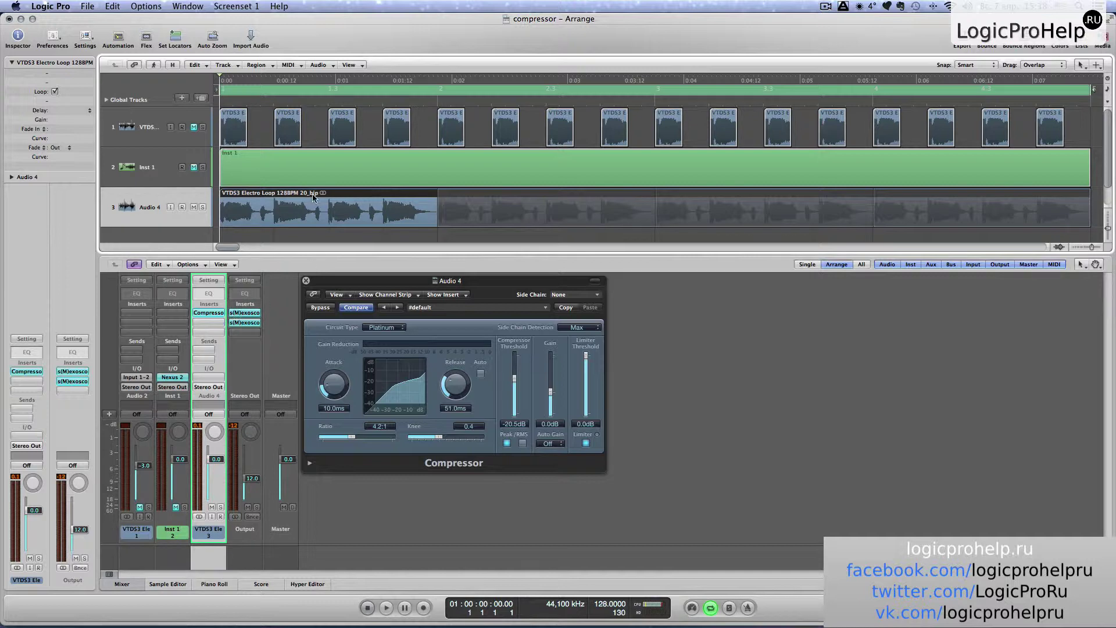
pyautogui.click(257, 312)
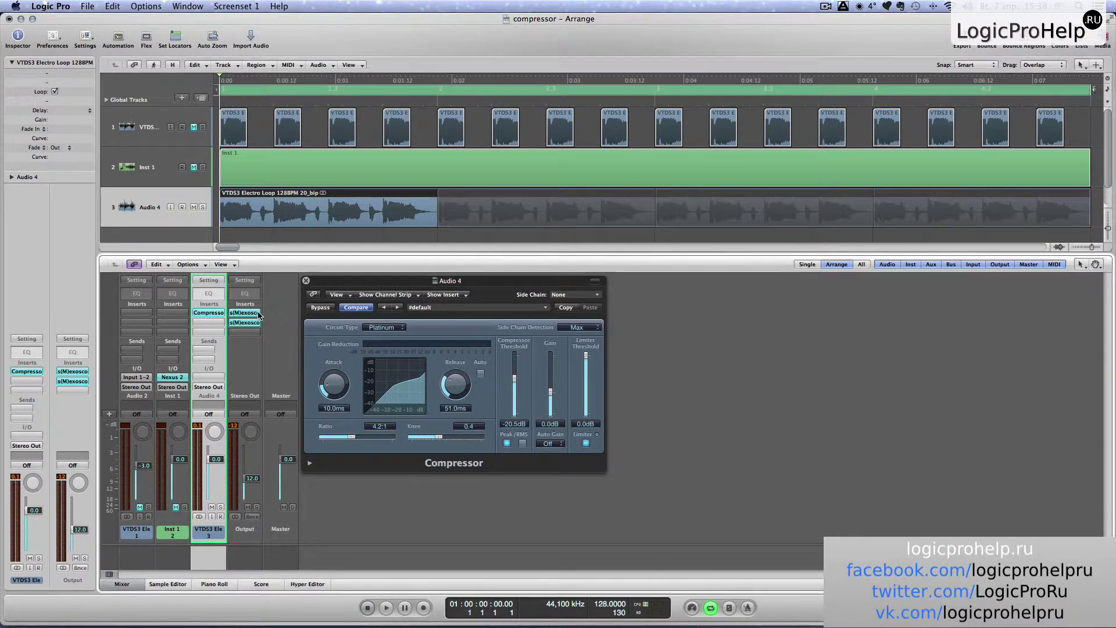
pyautogui.moveTo(698, 283); pyautogui.dragTo(692, 277)
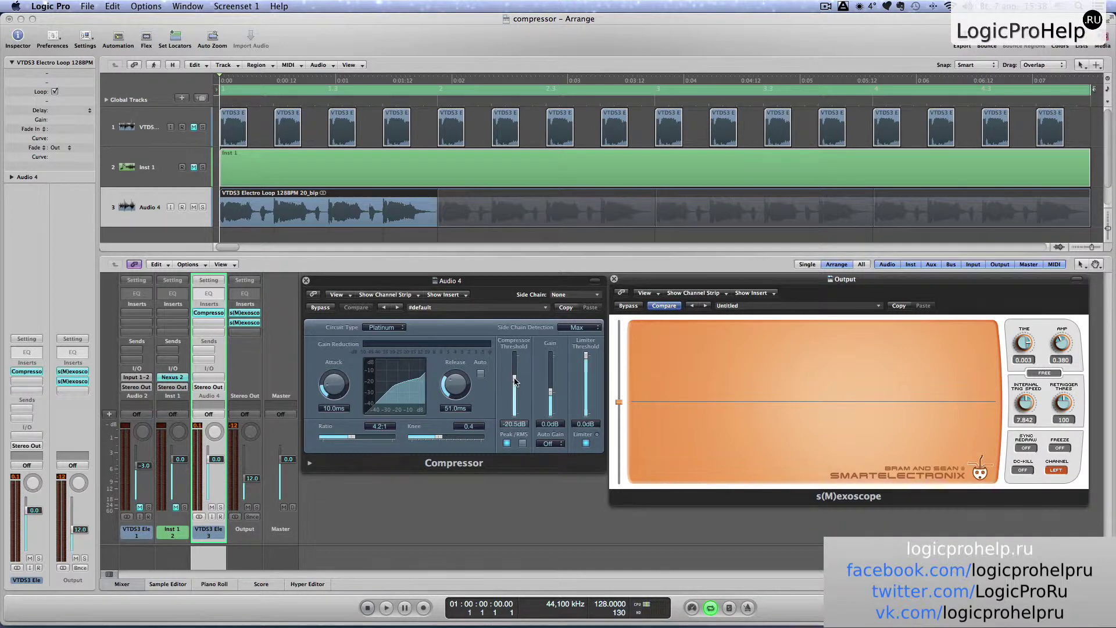
pyautogui.moveTo(514, 380); pyautogui.dragTo(514, 380)
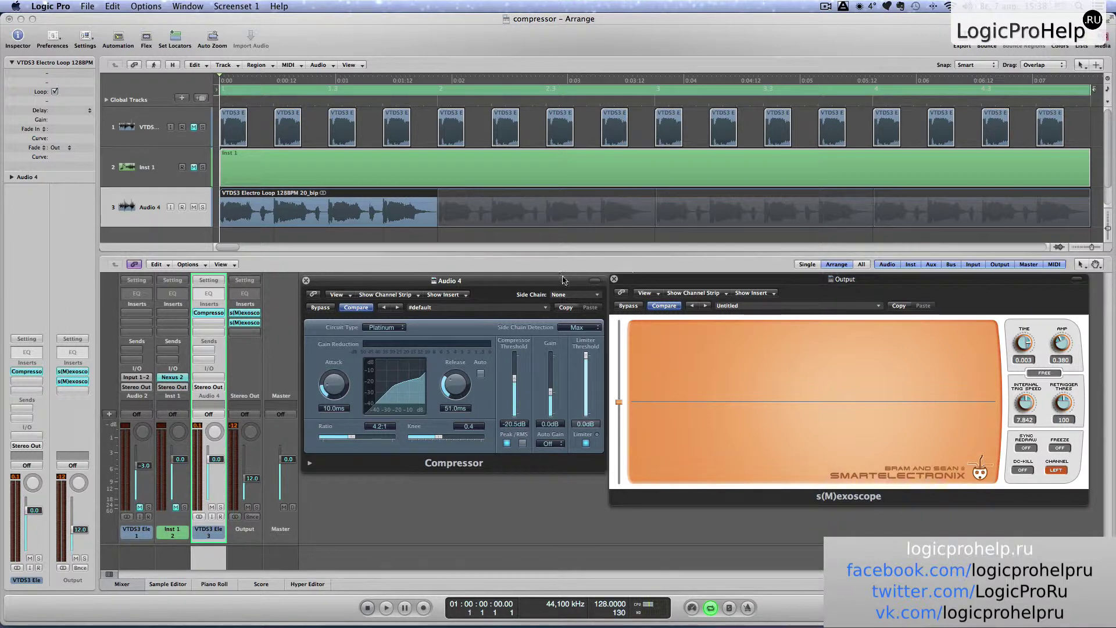
pyautogui.moveTo(562, 280); pyautogui.dragTo(560, 280)
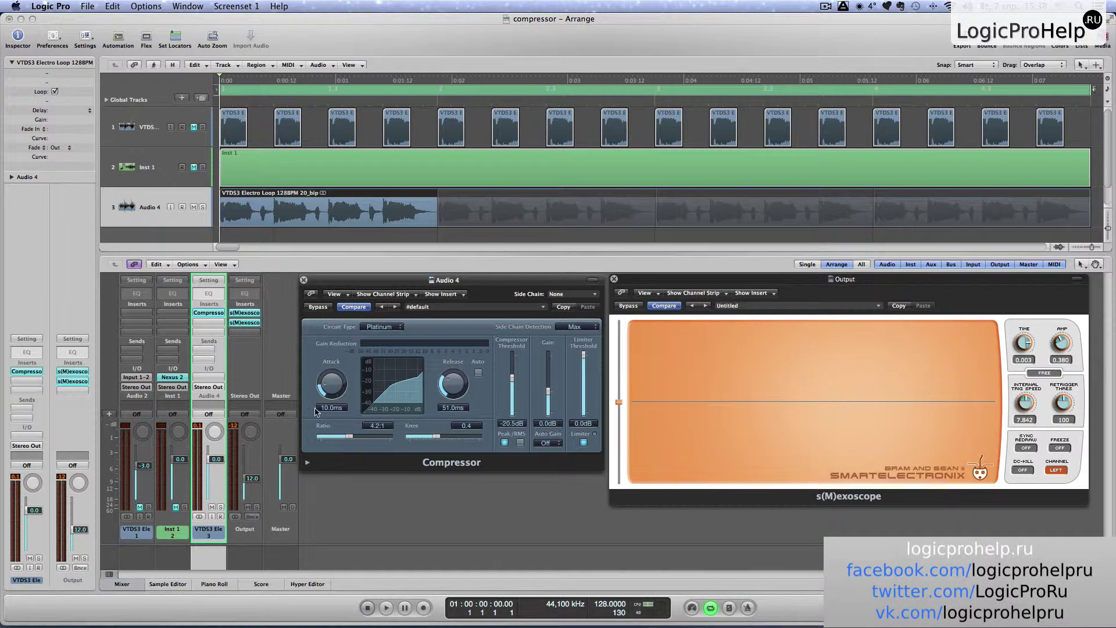
# Play the loop and move the s(M)exoscope window up over the arrangement to make room beneath it
pyautogui.click(384, 610)
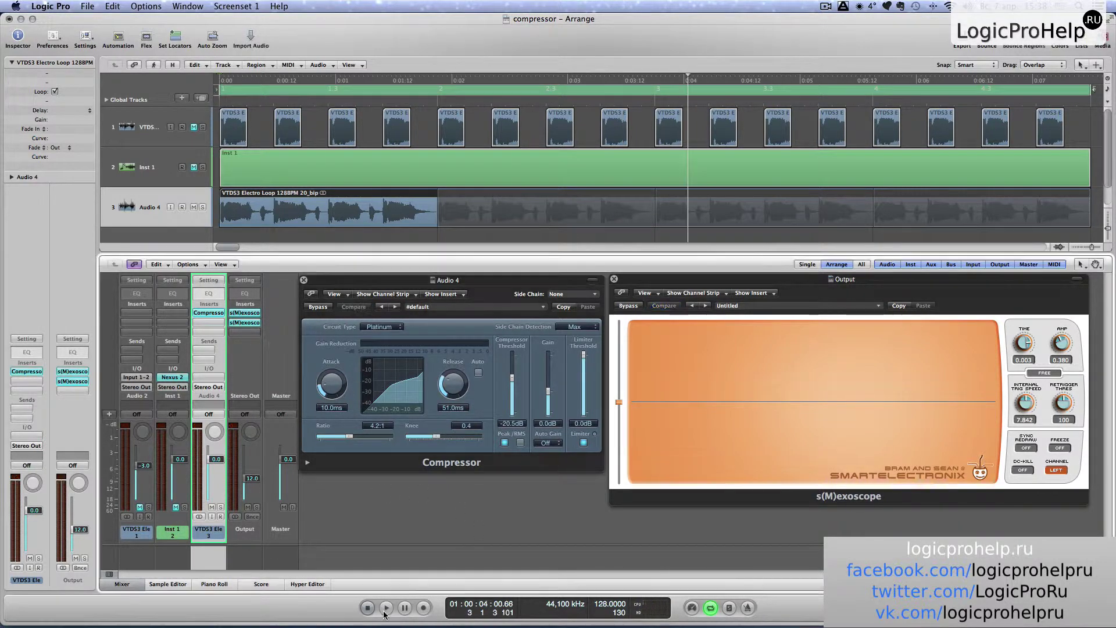
pyautogui.click(385, 607)
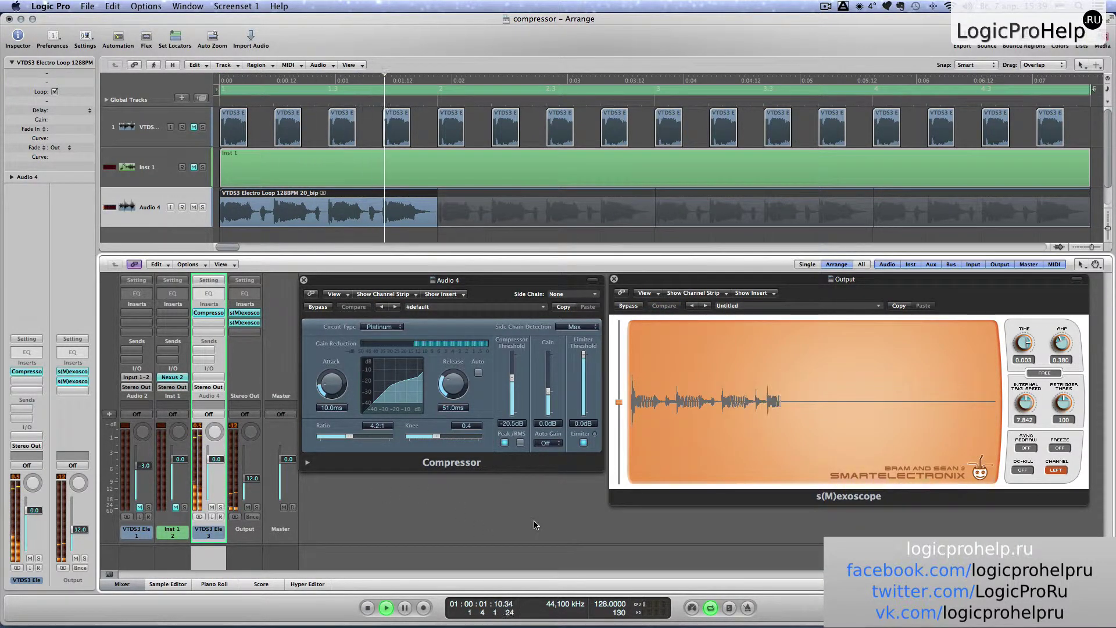
pyautogui.moveTo(677, 282); pyautogui.dragTo(677, 108)
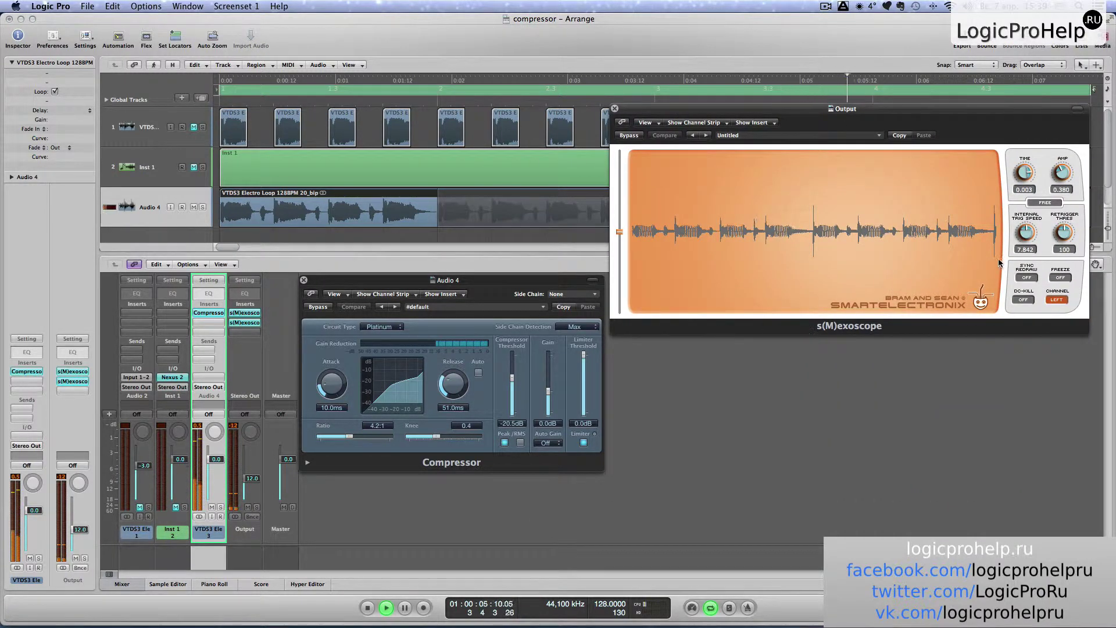
# Freeze the first s(M)exoscope's display and open the Output channel's second s(M)exoscope directly beneath it
pyautogui.click(1060, 277)
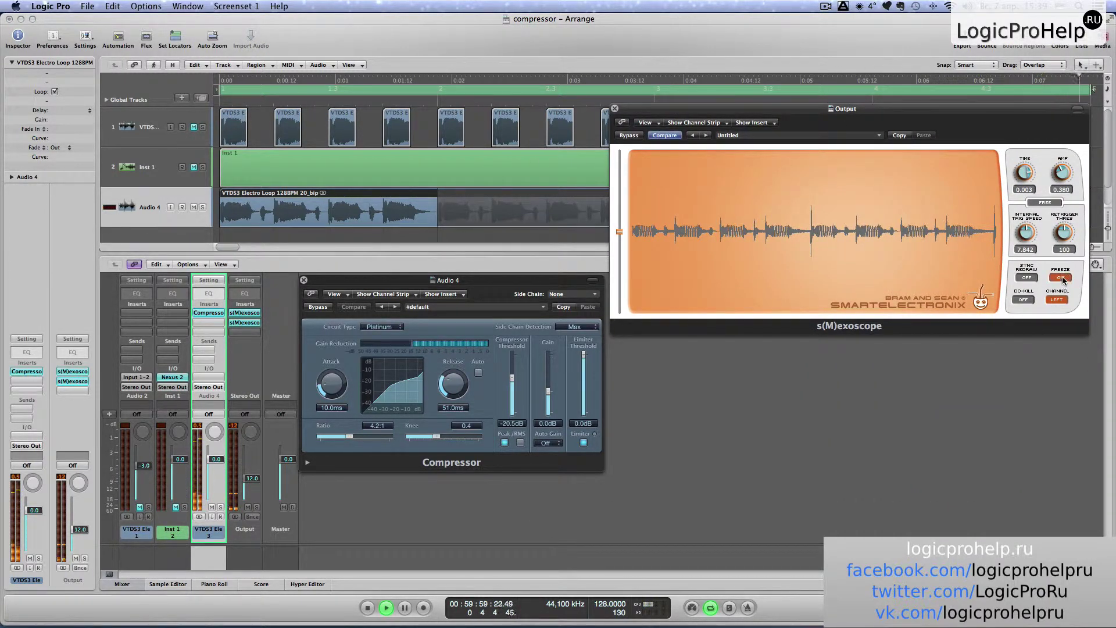
pyautogui.click(252, 325)
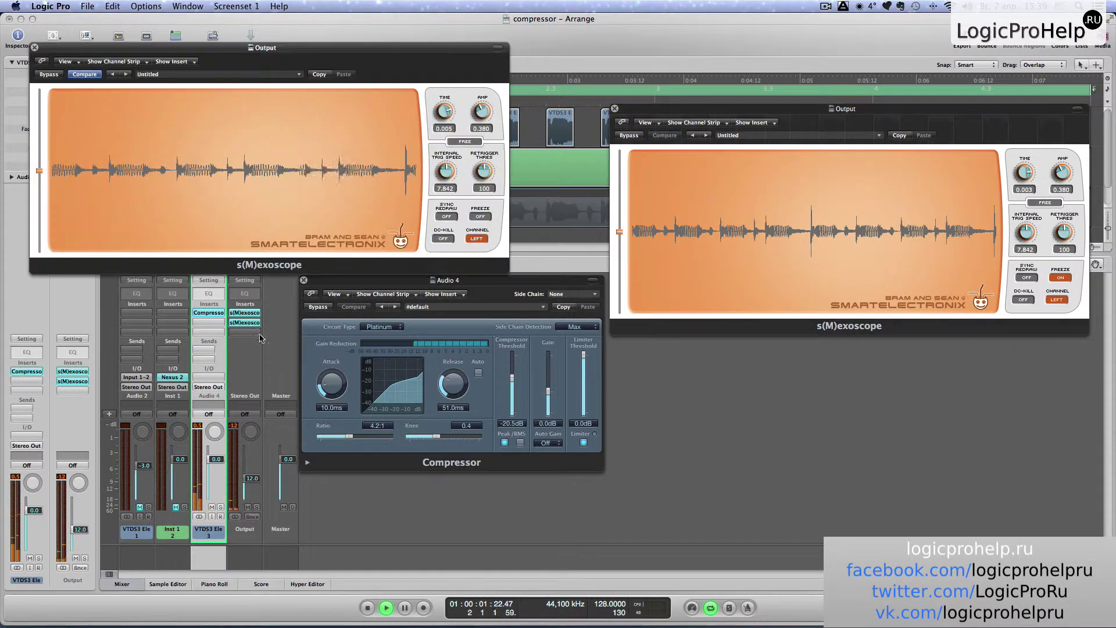
pyautogui.moveTo(292, 42); pyautogui.dragTo(877, 348)
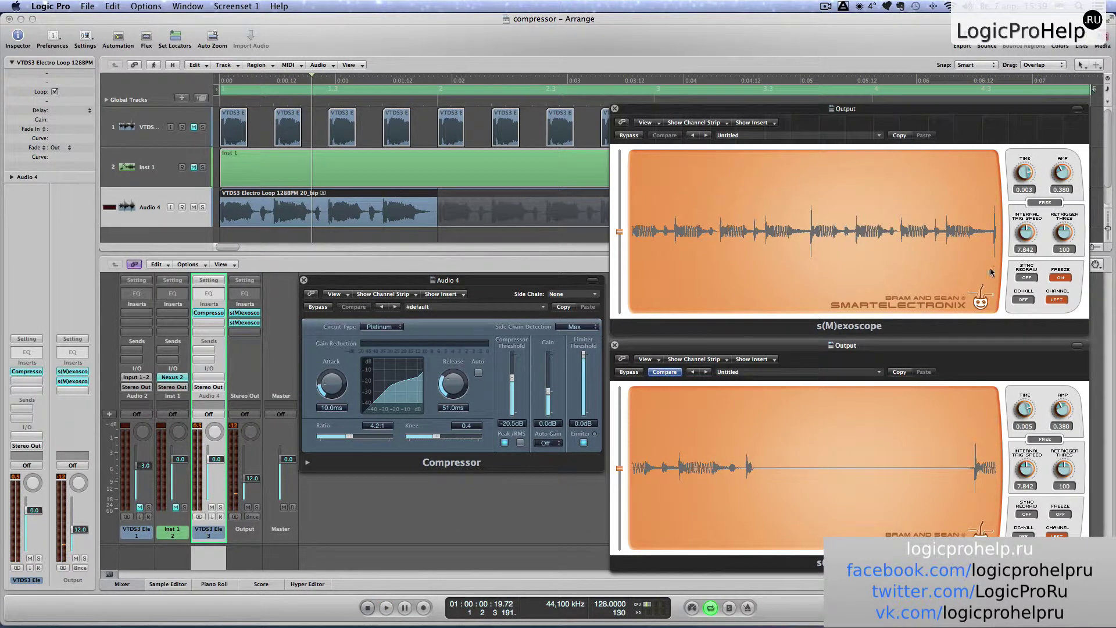
# Set the first s(M)exoscope's amplitude to 1.071 and unfreeze its display with playback running
pyautogui.moveTo(1051, 173); pyautogui.dragTo(1062, 172)
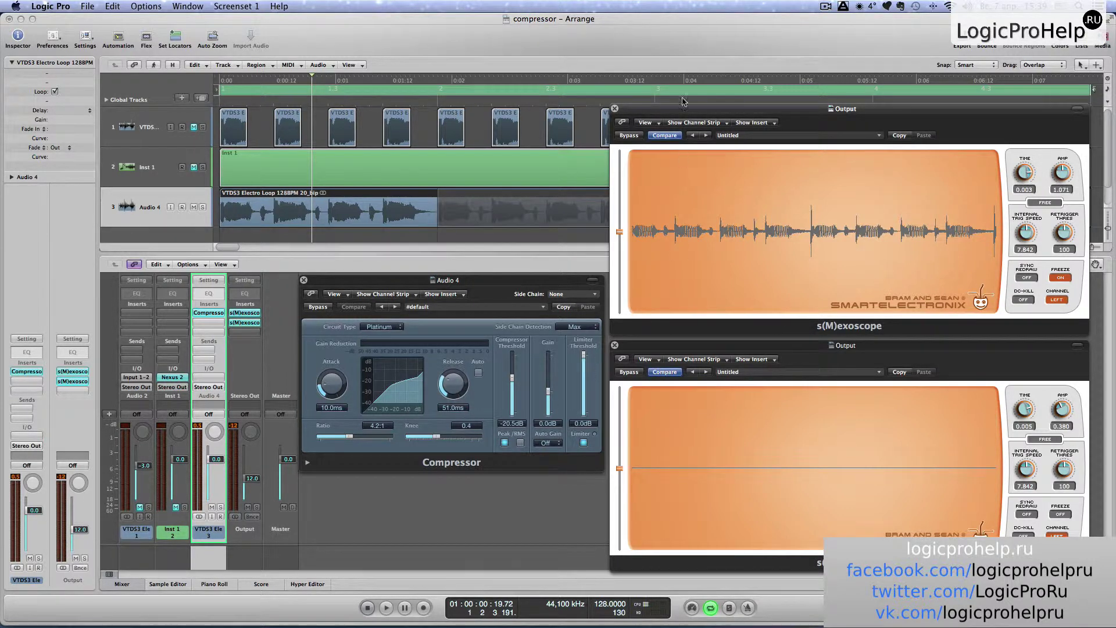
pyautogui.moveTo(682, 110); pyautogui.dragTo(683, 106)
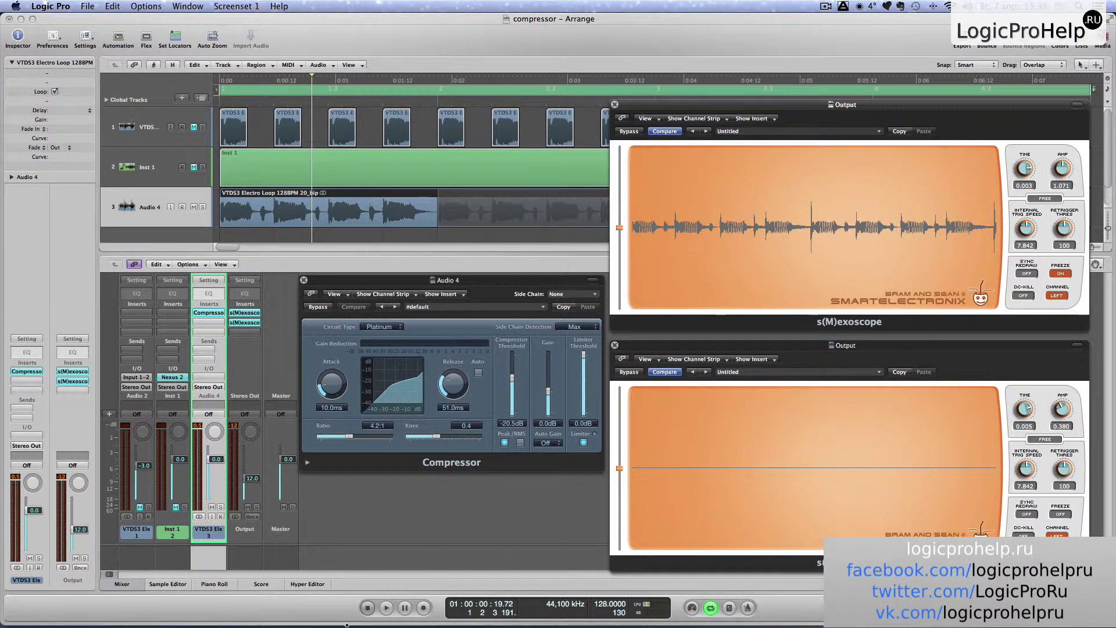
pyautogui.click(386, 608)
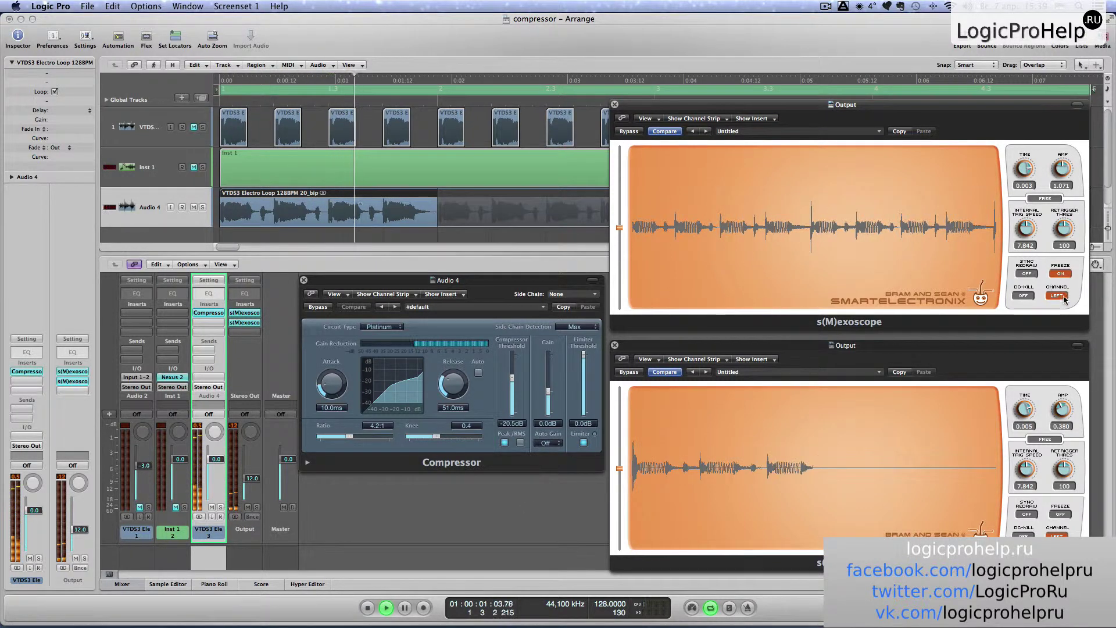
pyautogui.click(1060, 273)
pyautogui.moveTo(1061, 170); pyautogui.dragTo(1064, 170)
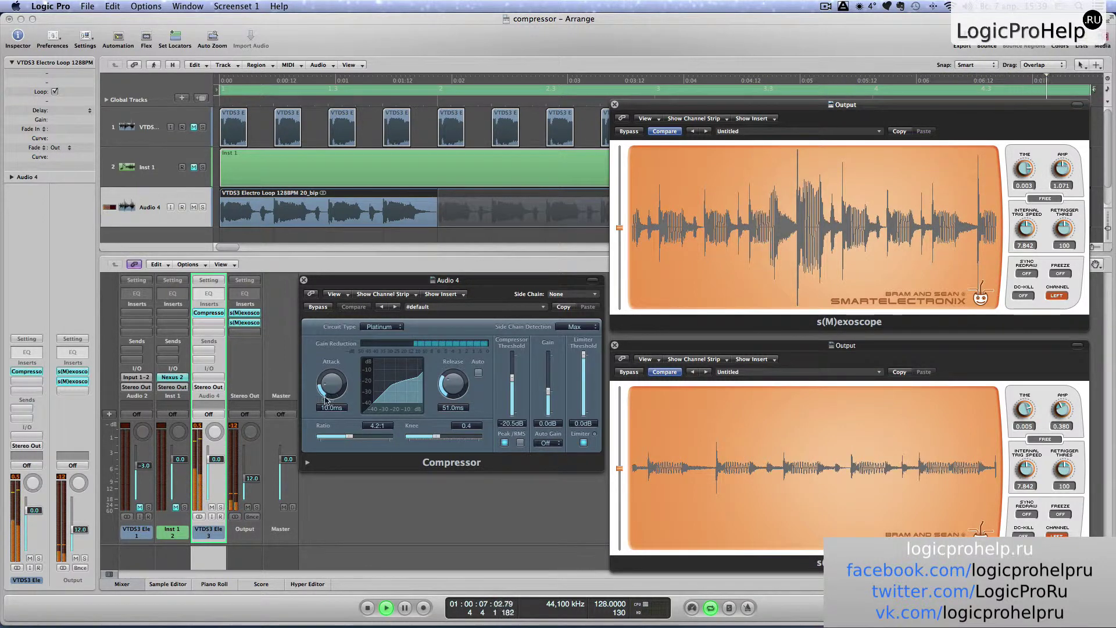
# Replace the Output channel's second s(M)exoscope with a copy of the first and place its opened window beneath the first
pyautogui.click(244, 313)
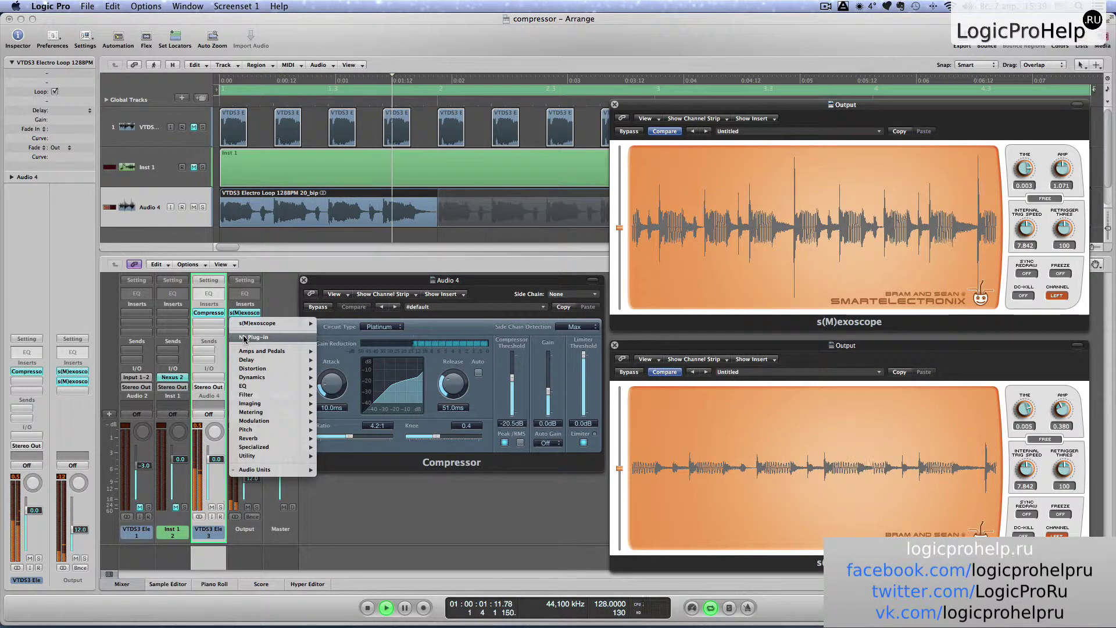
pyautogui.click(244, 336)
pyautogui.moveTo(245, 323); pyautogui.dragTo(243, 333)
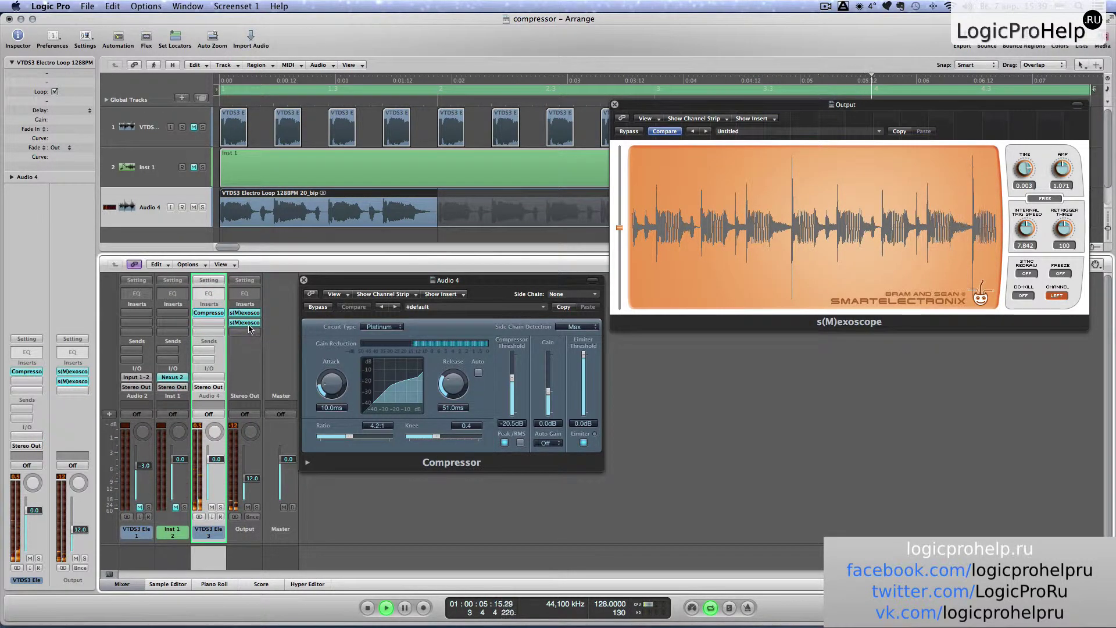
pyautogui.click(247, 323)
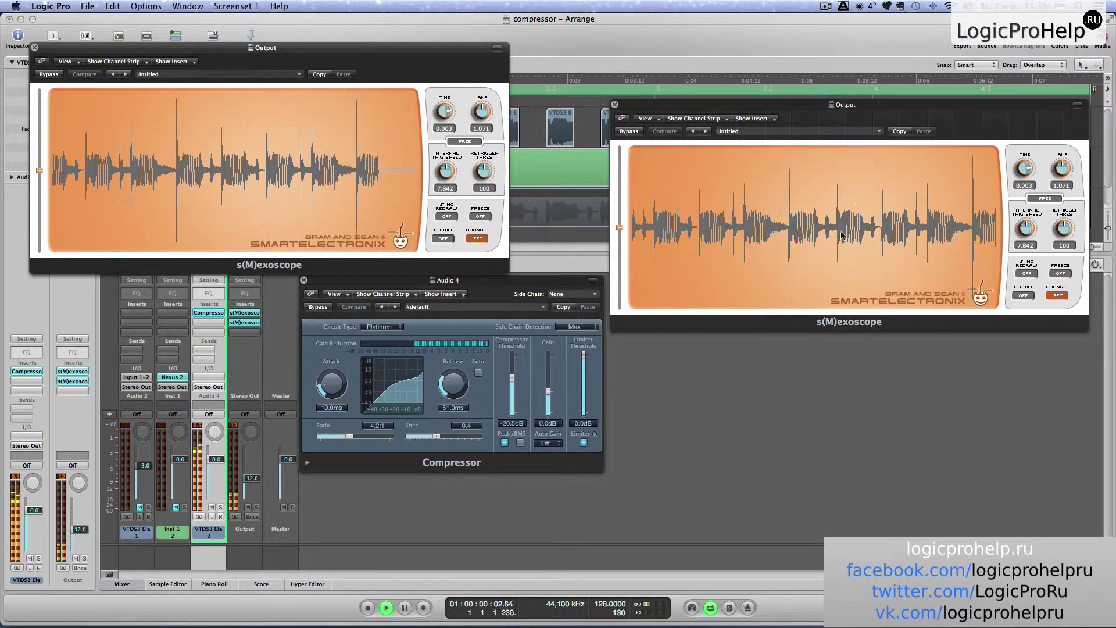
pyautogui.moveTo(216, 55); pyautogui.dragTo(795, 341)
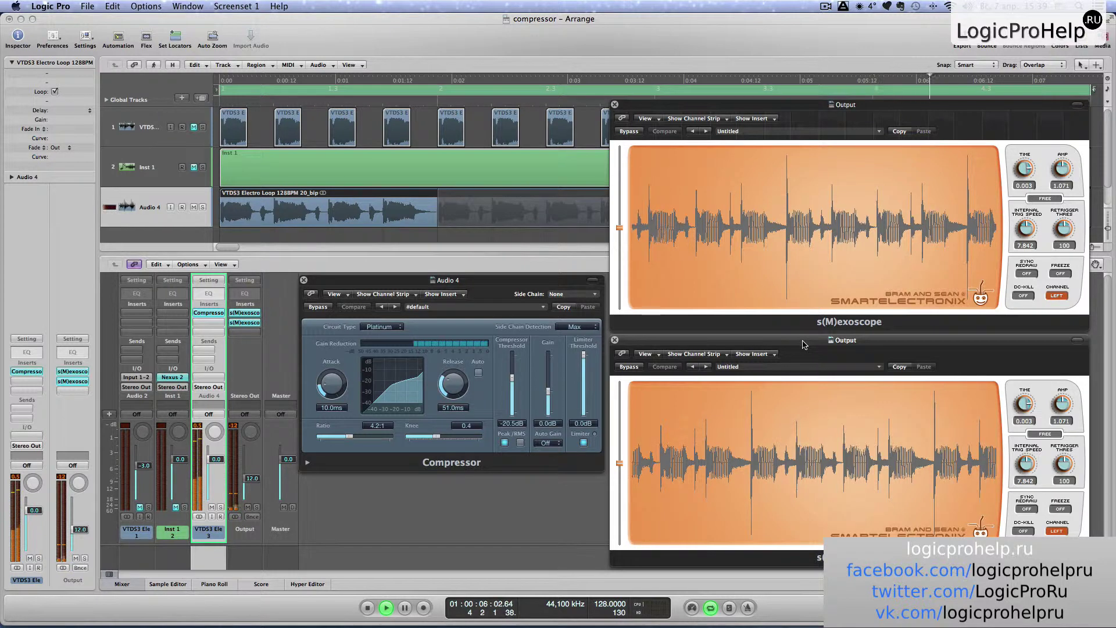
# Freeze the upper s(M)exoscope's display and play the loop with the Audio 4 Compressor's circuit type set to ClassA_R
pyautogui.click(1061, 272)
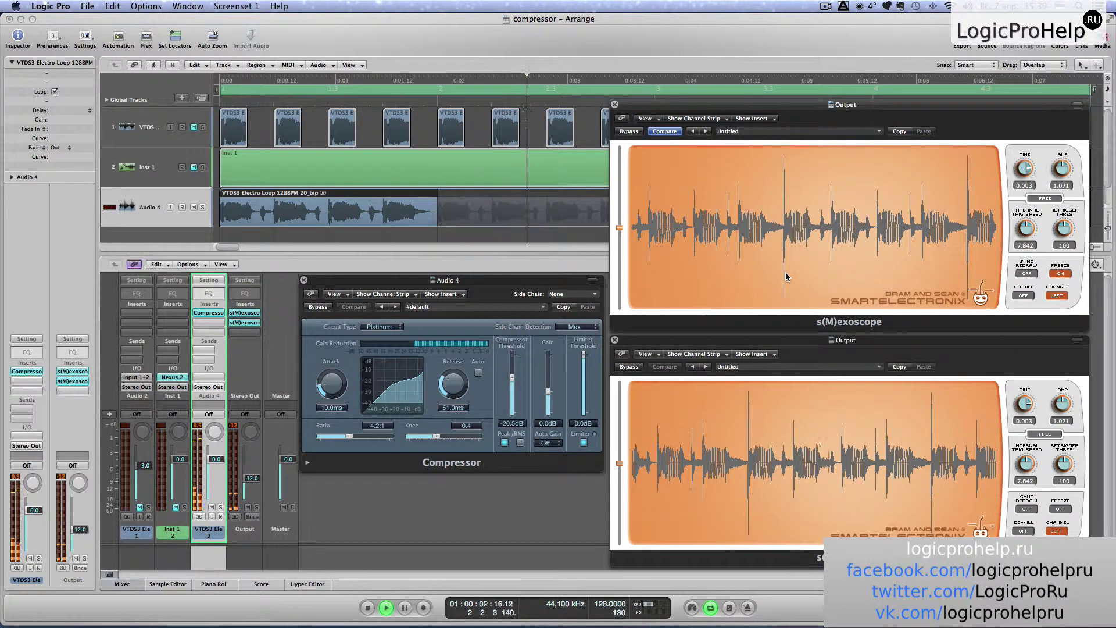
pyautogui.press('space')
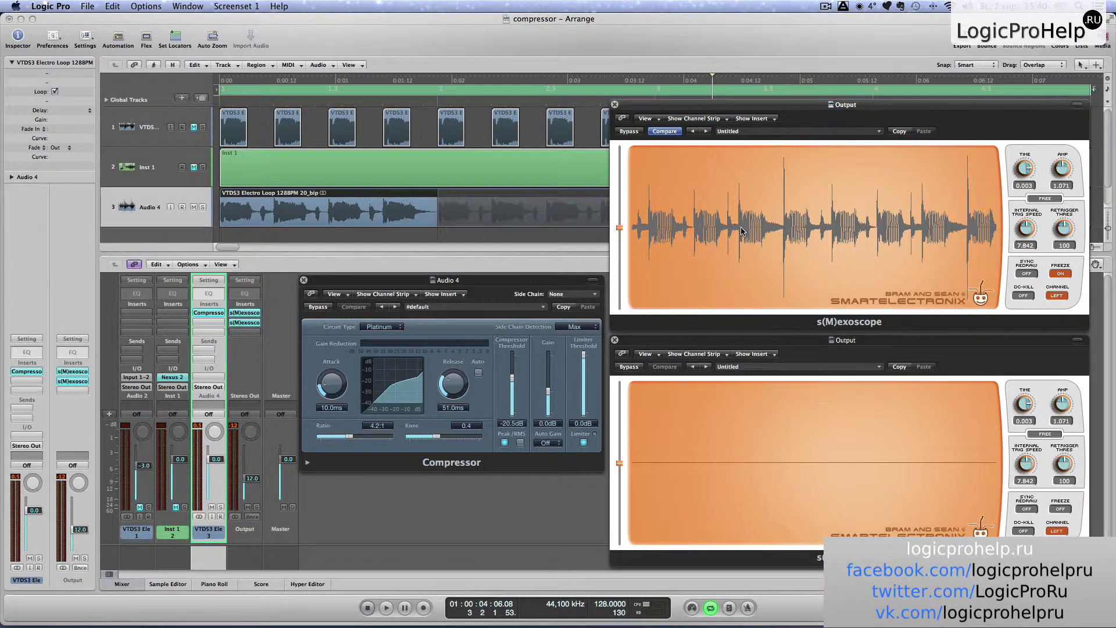
pyautogui.click(380, 327)
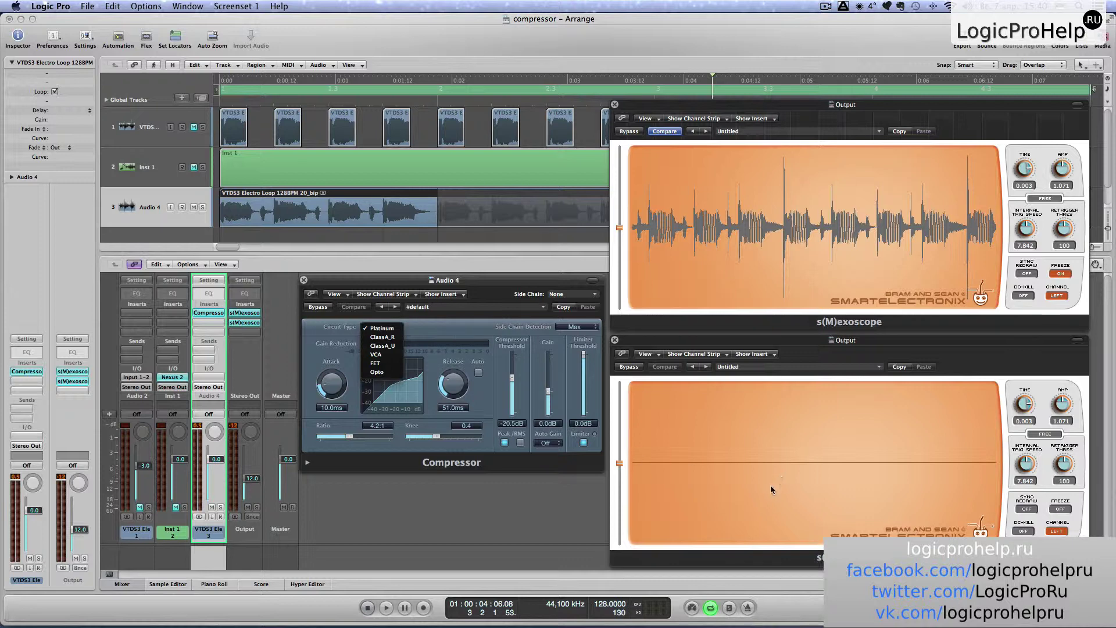
pyautogui.click(390, 337)
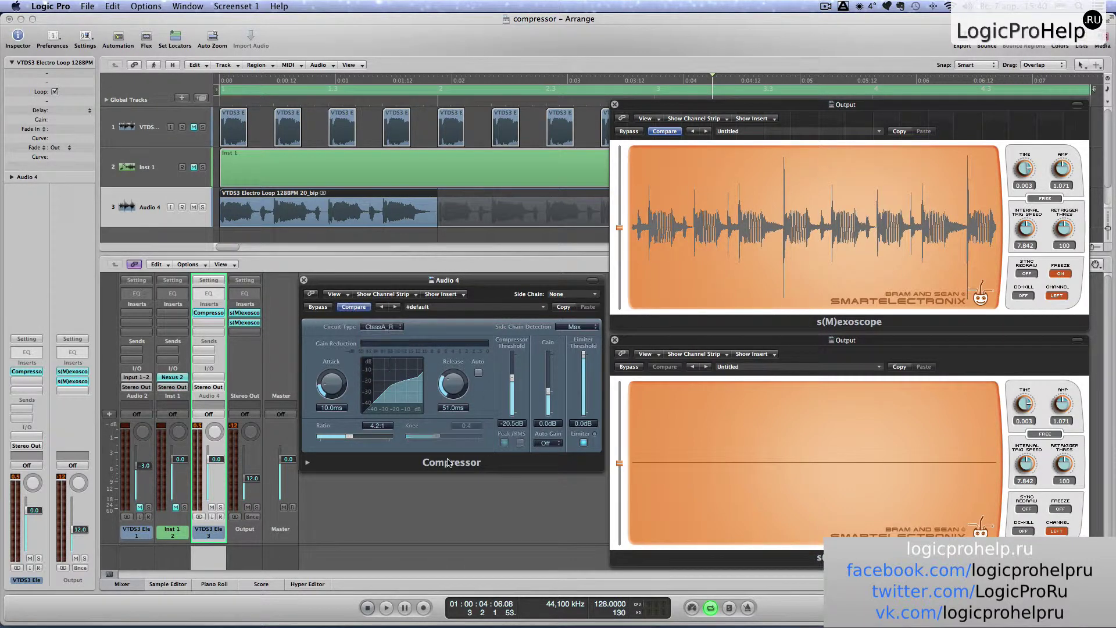
pyautogui.click(387, 608)
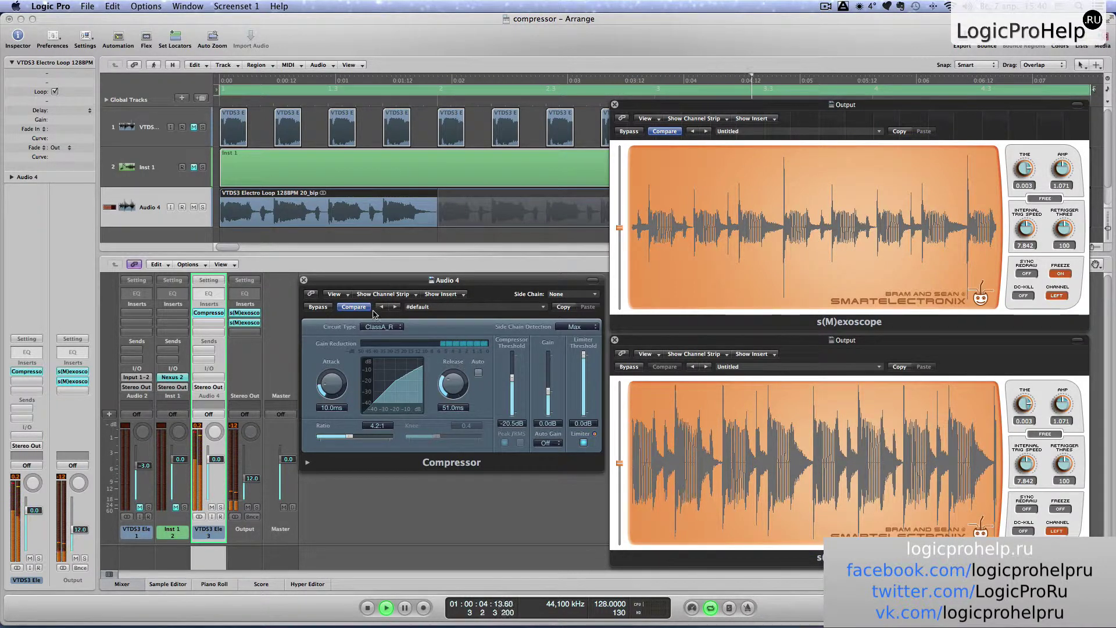
# Switch the Audio 4 Compressor's circuit type to Platinum and back to ClassA_R while the loop plays
pyautogui.click(380, 326)
pyautogui.click(381, 317)
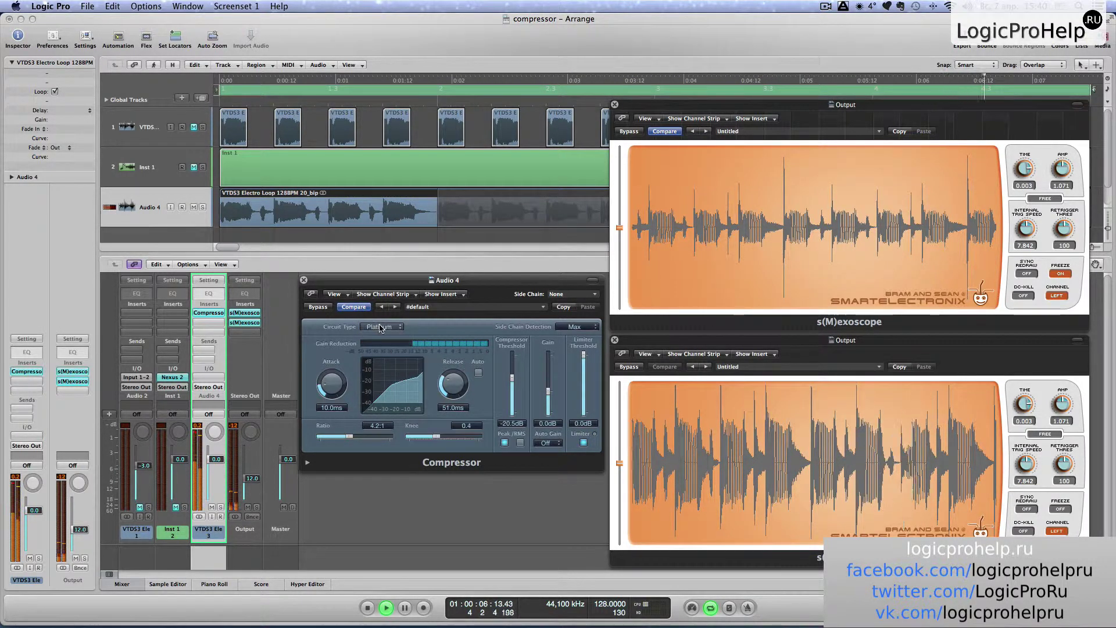
pyautogui.click(380, 327)
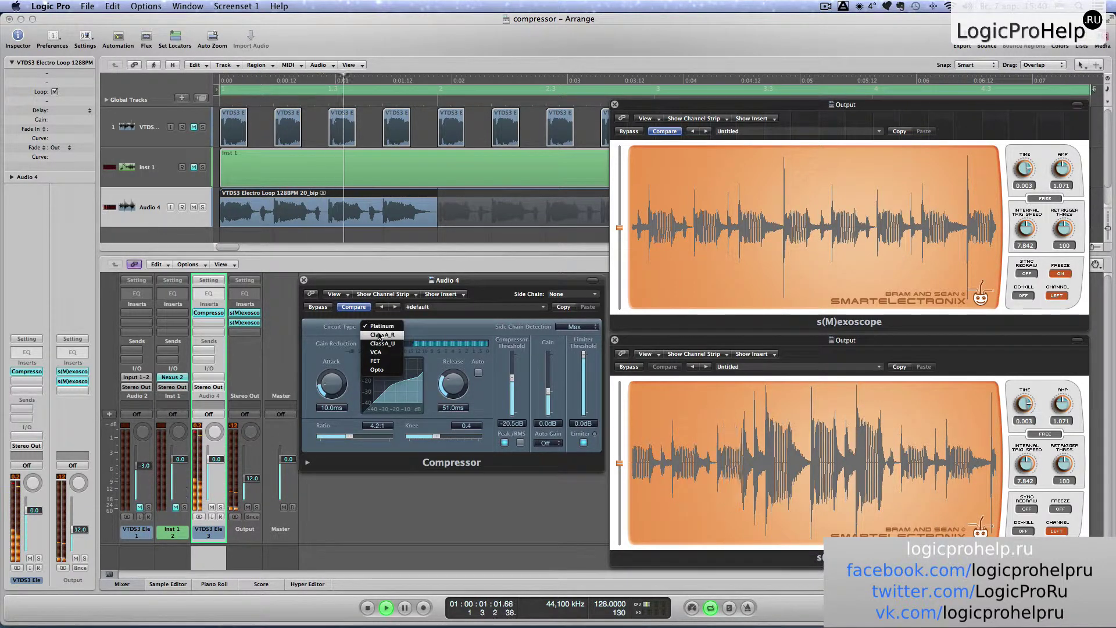
pyautogui.click(378, 335)
# Audition the ClassA_U, VCA, FET and Opto circuit types in turn on the playing loop, ending on Opto, and stop playback
pyautogui.click(381, 327)
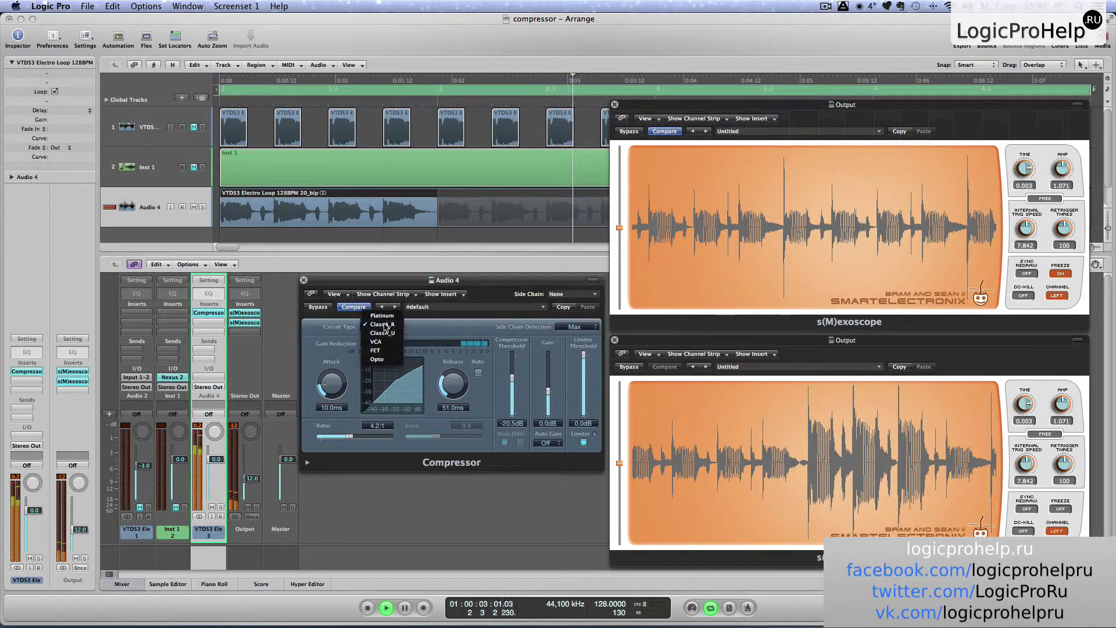
pyautogui.click(382, 333)
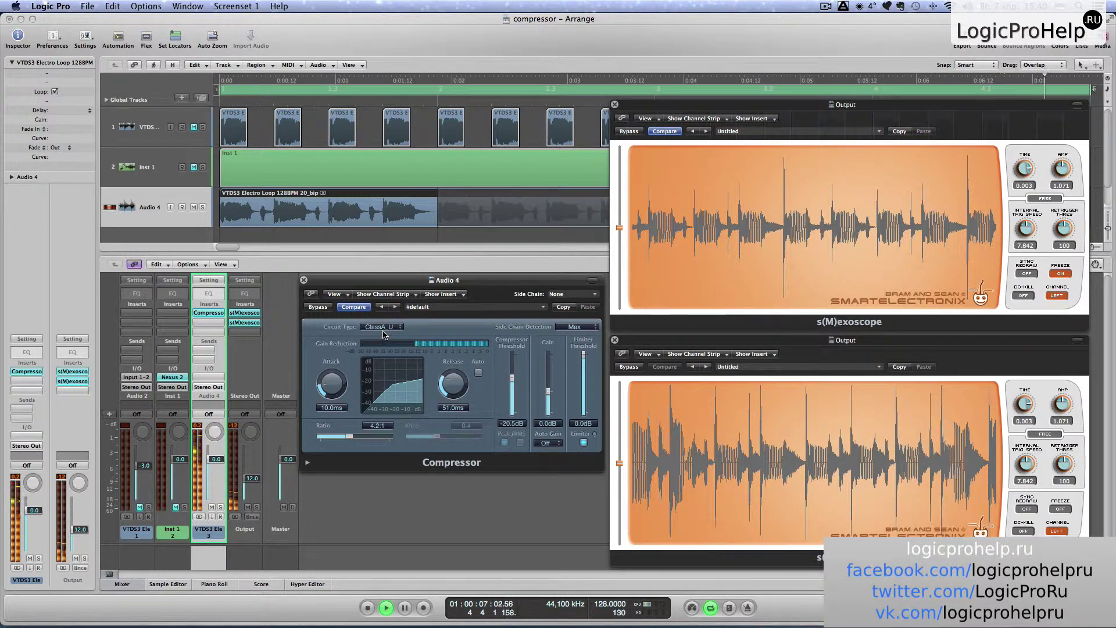
pyautogui.click(383, 337)
pyautogui.click(383, 337)
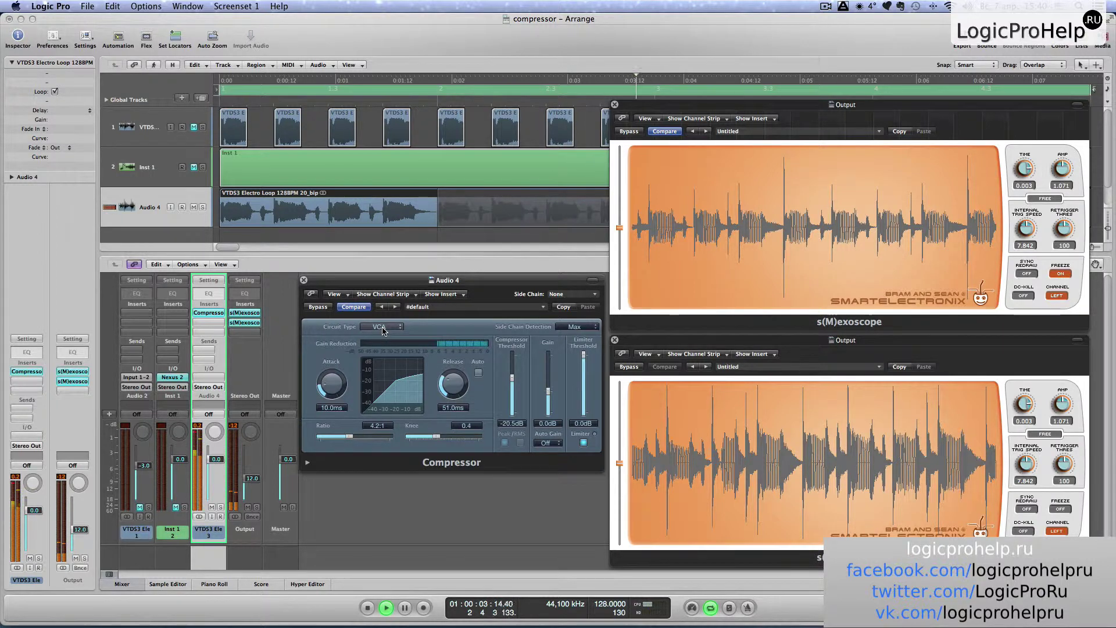
pyautogui.click(383, 330)
pyautogui.click(381, 336)
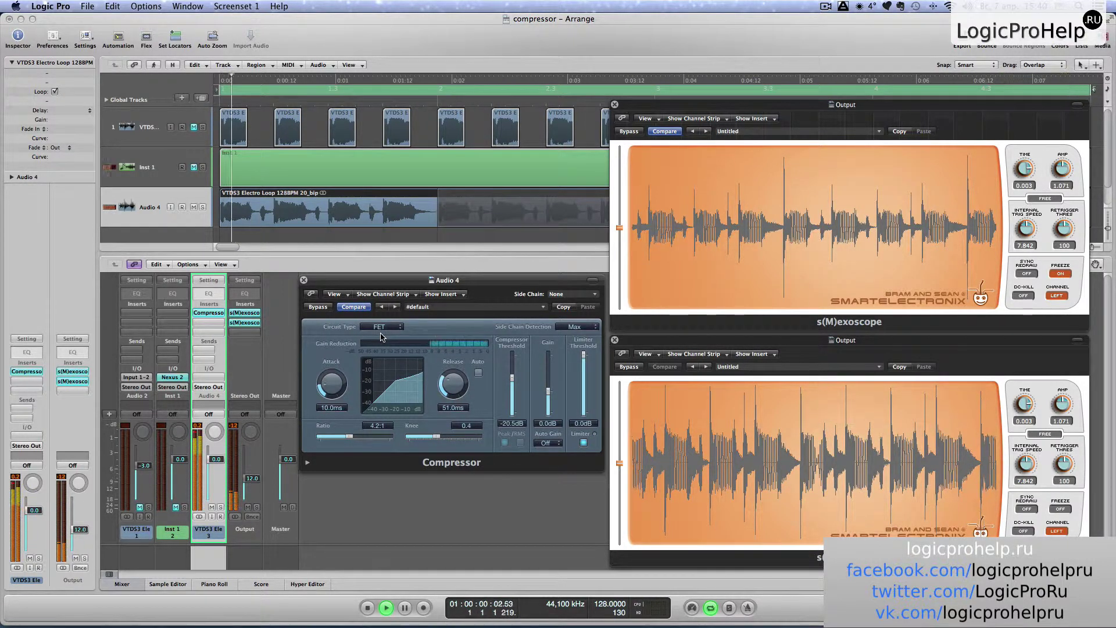
pyautogui.click(381, 336)
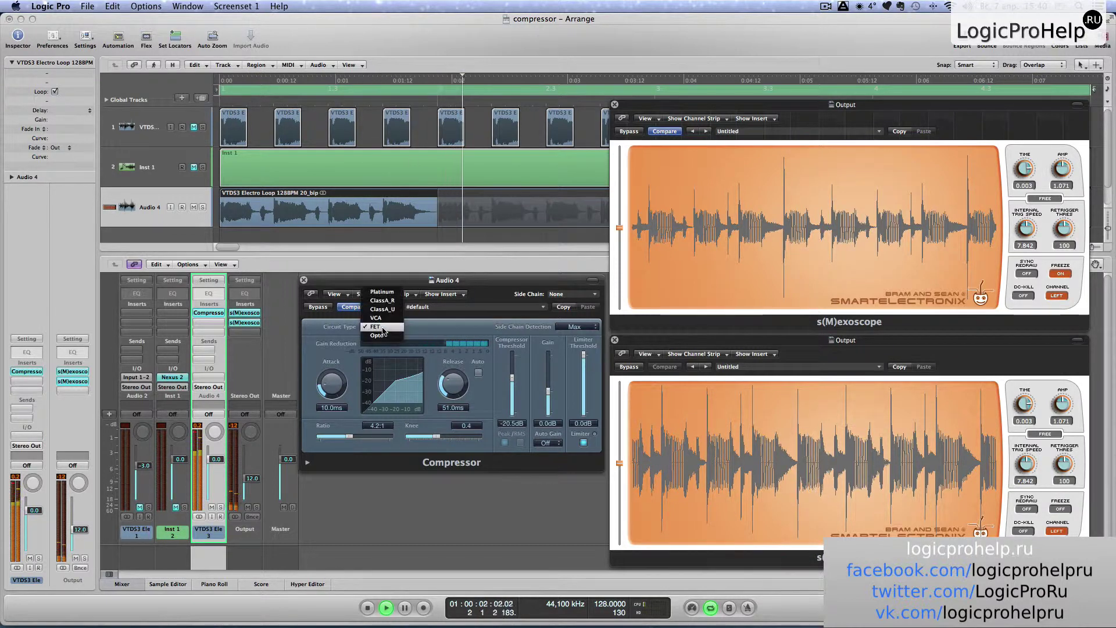
pyautogui.click(383, 336)
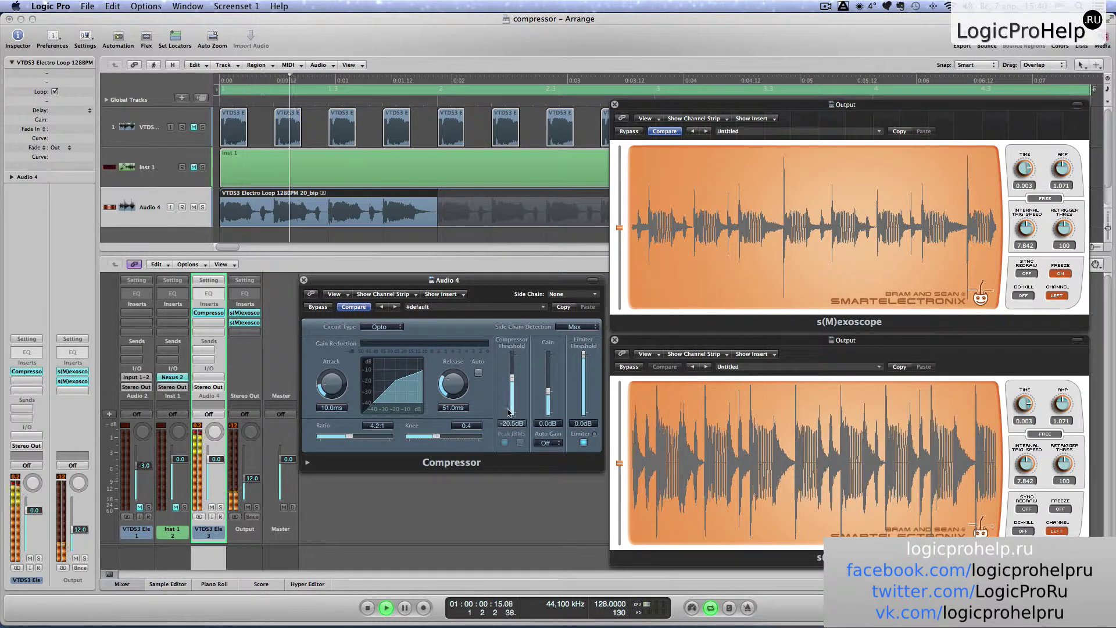
pyautogui.click(385, 607)
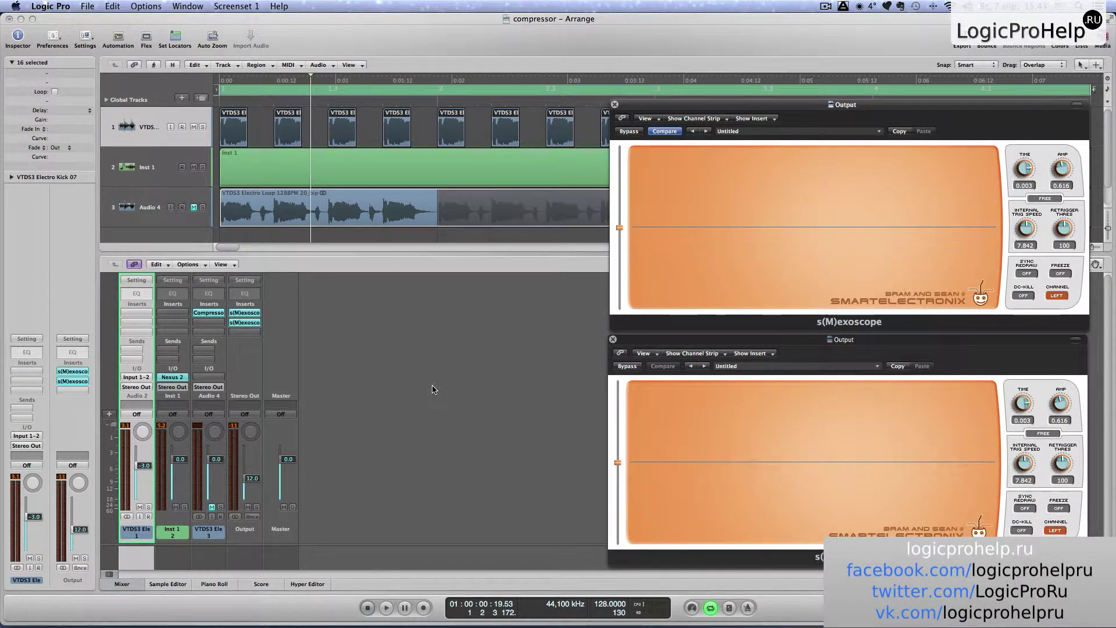
# Insert a Compressor on the Inst 1 channel and place its window beside the s(M)exoscopes, below the arrangement
pyautogui.click(174, 323)
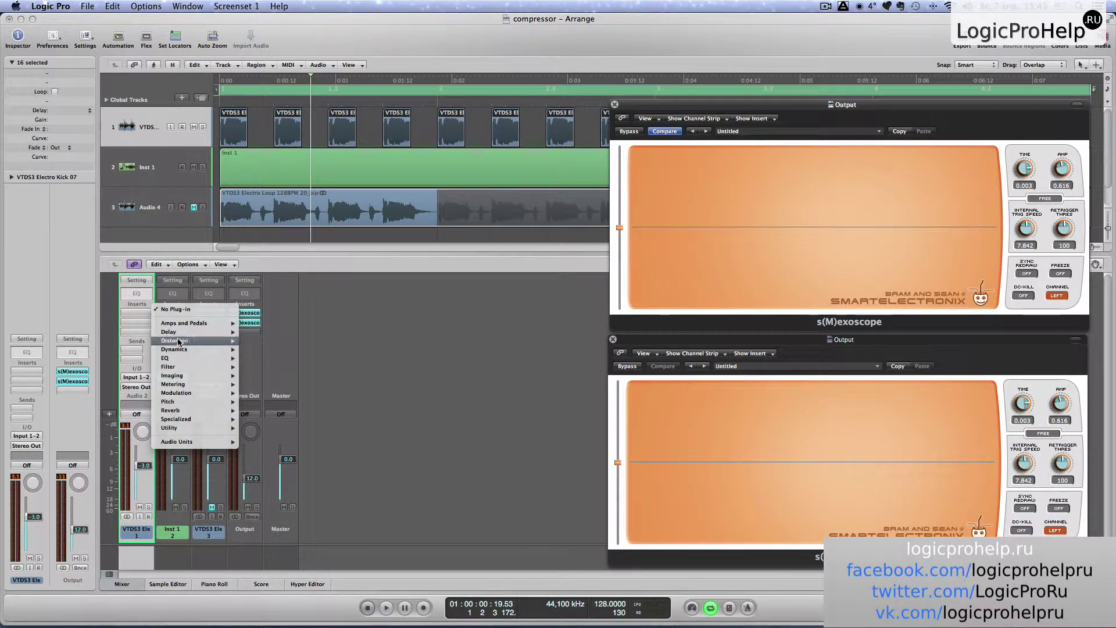
pyautogui.moveTo(180, 350)
pyautogui.click(348, 358)
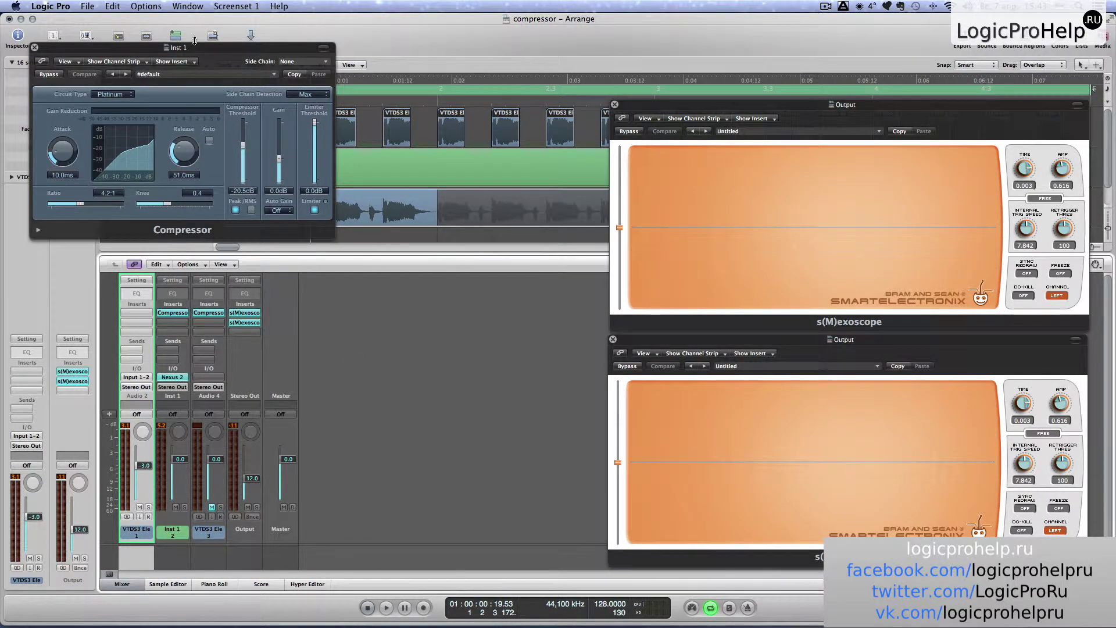
pyautogui.moveTo(195, 47); pyautogui.dragTo(462, 278)
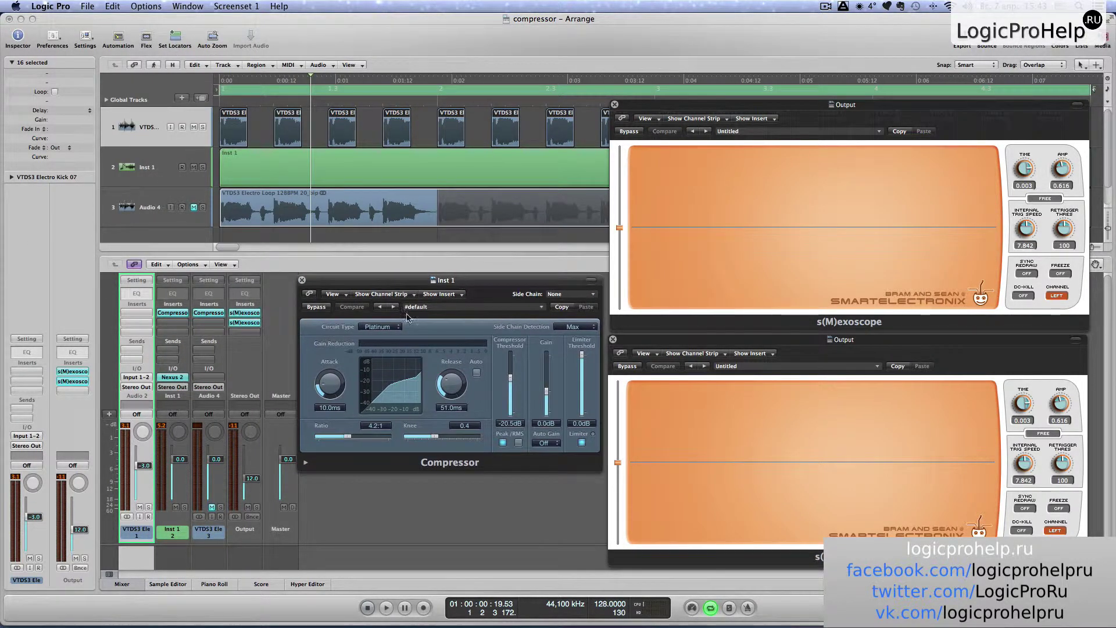
# Keep the Inst 1 Compressor's circuit type on Platinum and set its side chain to Audio 2 – VTDS3 Electro Kick 07
pyautogui.click(388, 327)
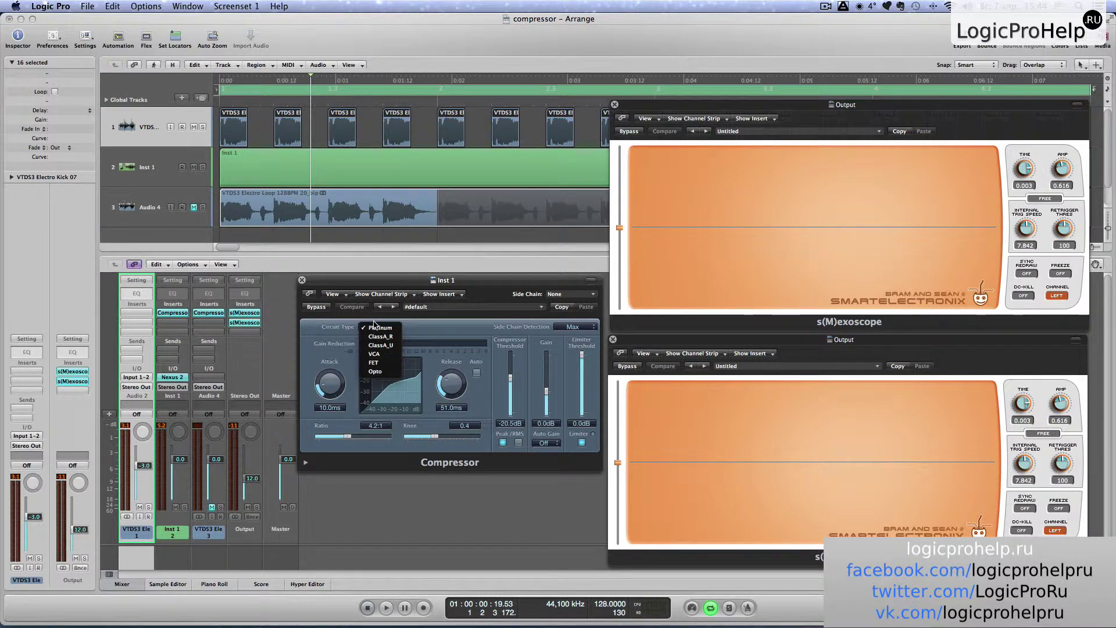
pyautogui.click(381, 329)
pyautogui.click(529, 299)
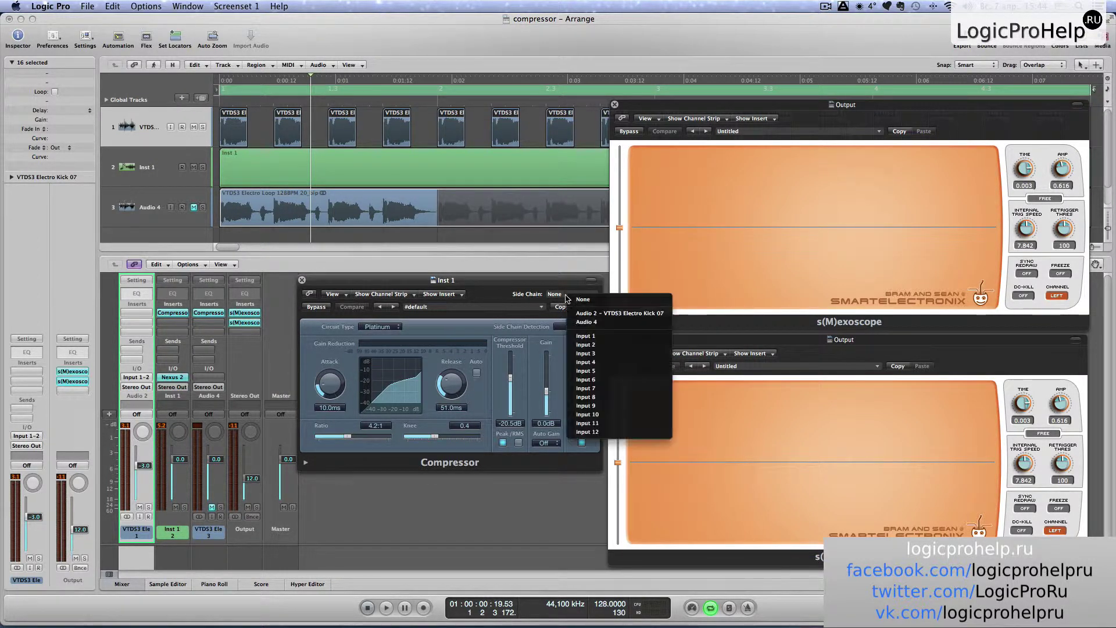
pyautogui.click(587, 315)
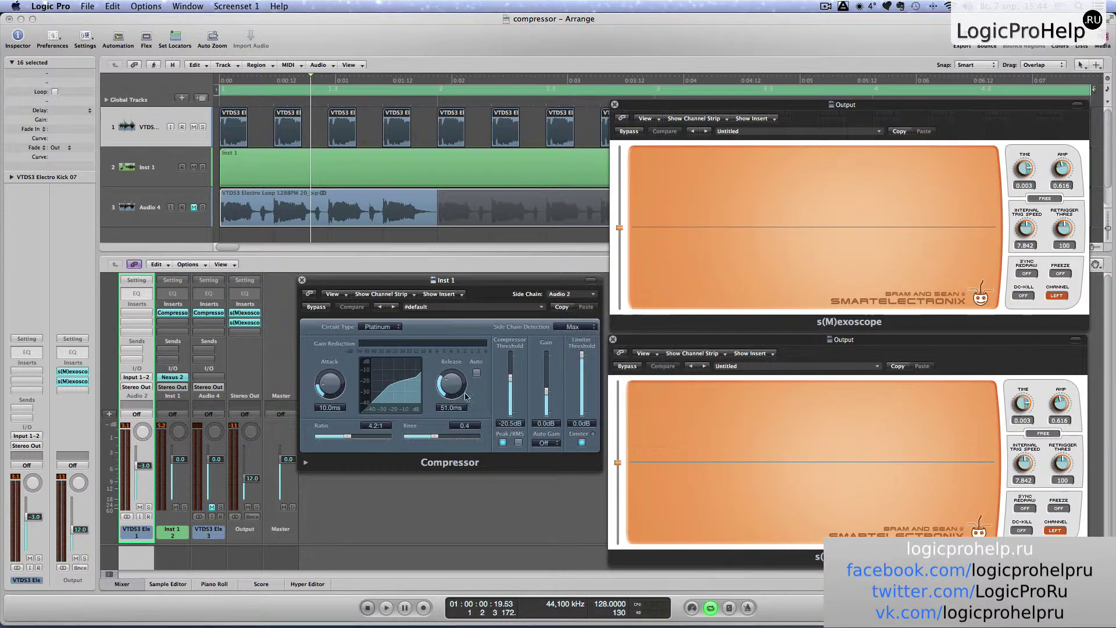
# Capture the side-chained Platinum waveform by playing the project, freezing the upper s(M)exoscope's display and stopping playback
pyautogui.click(386, 607)
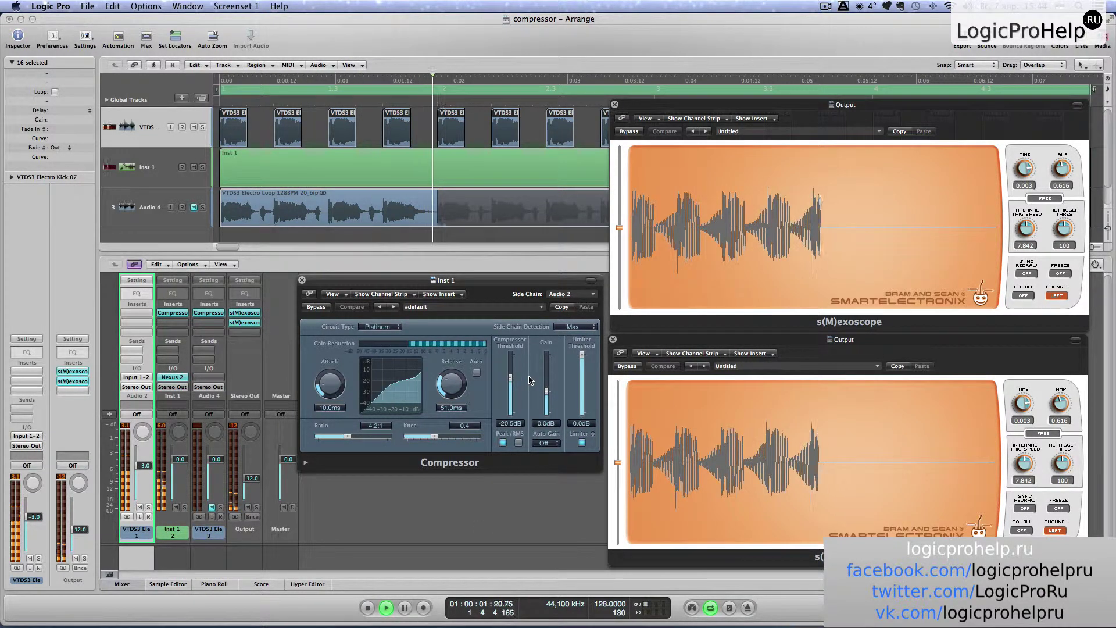
pyautogui.click(1061, 274)
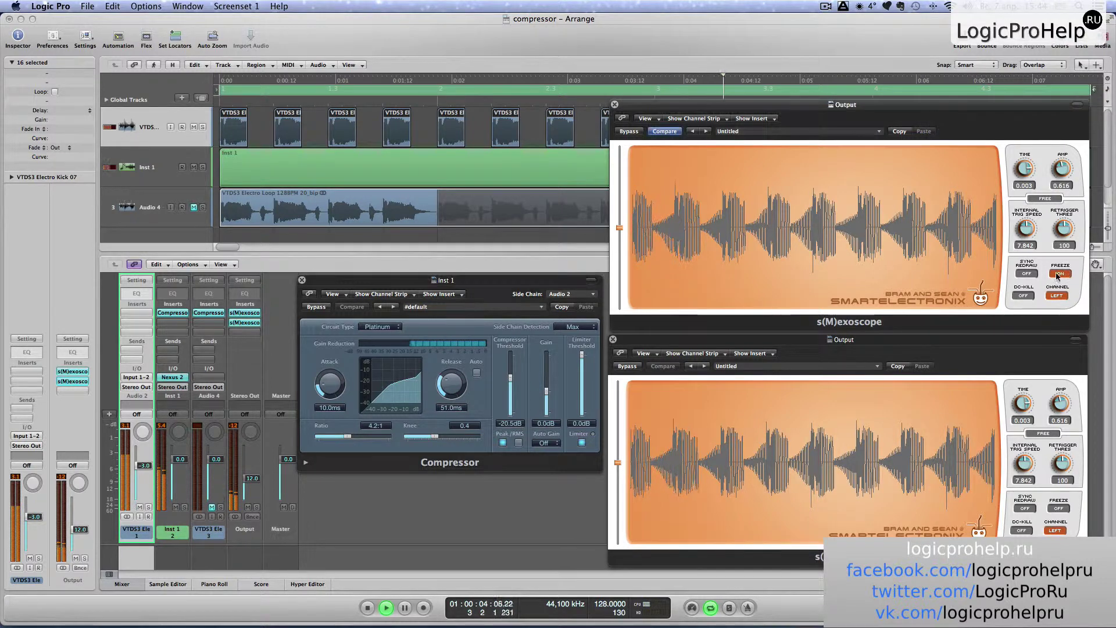
pyautogui.click(368, 608)
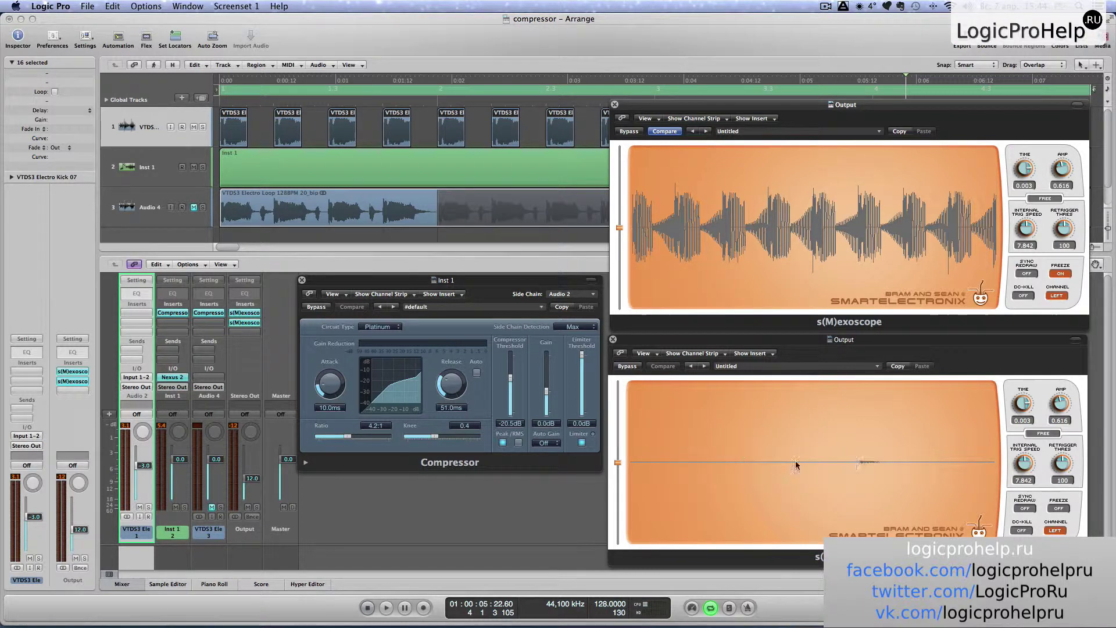
# Set the Inst 1 Compressor's circuit type to VCA and play the project
pyautogui.click(379, 326)
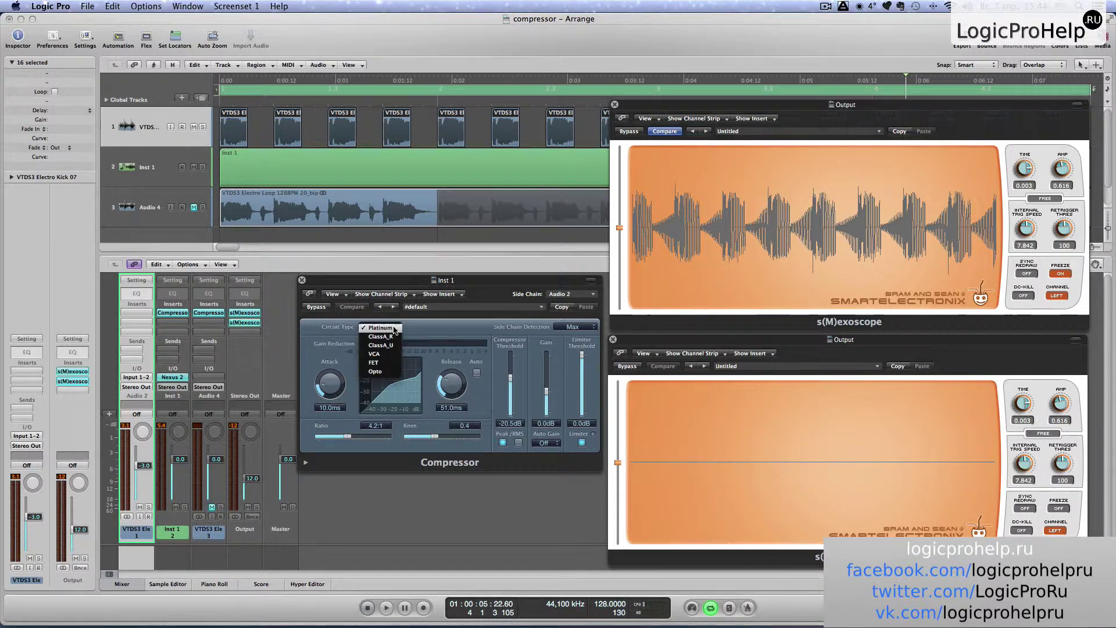
pyautogui.click(384, 353)
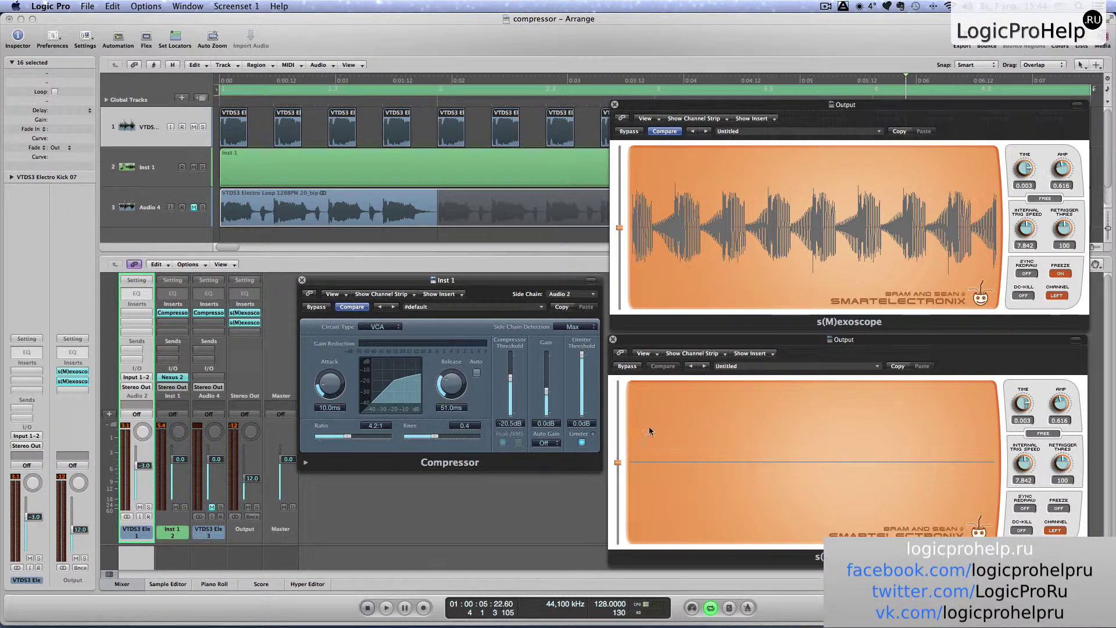
pyautogui.press('space')
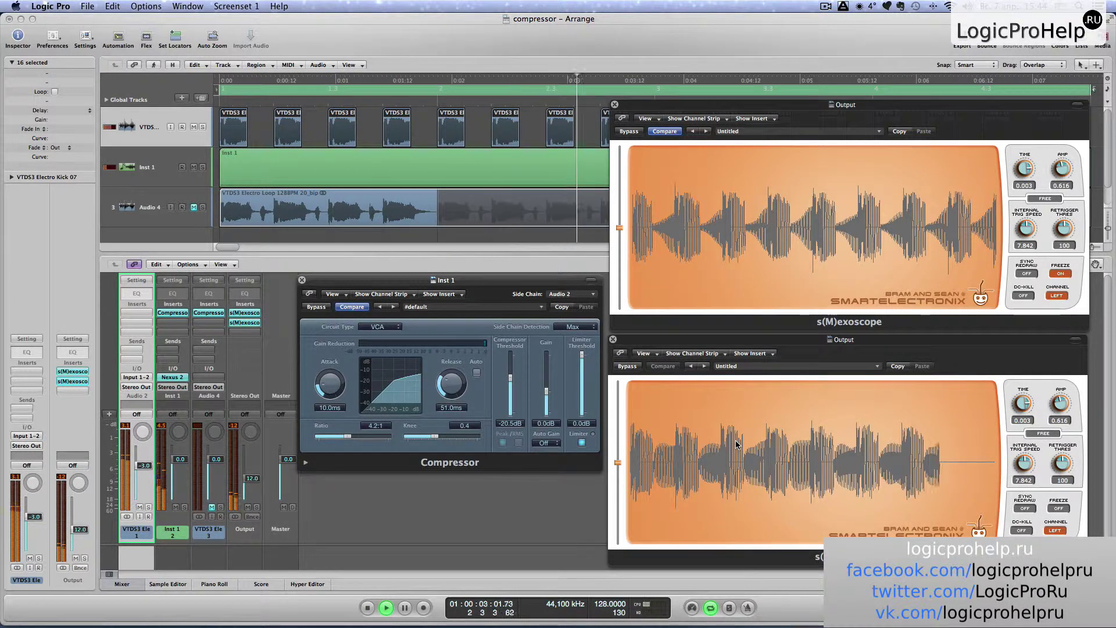
# Audition the FET circuit type on the Inst 1 Compressor during playback and switch it to Platinum
pyautogui.click(383, 327)
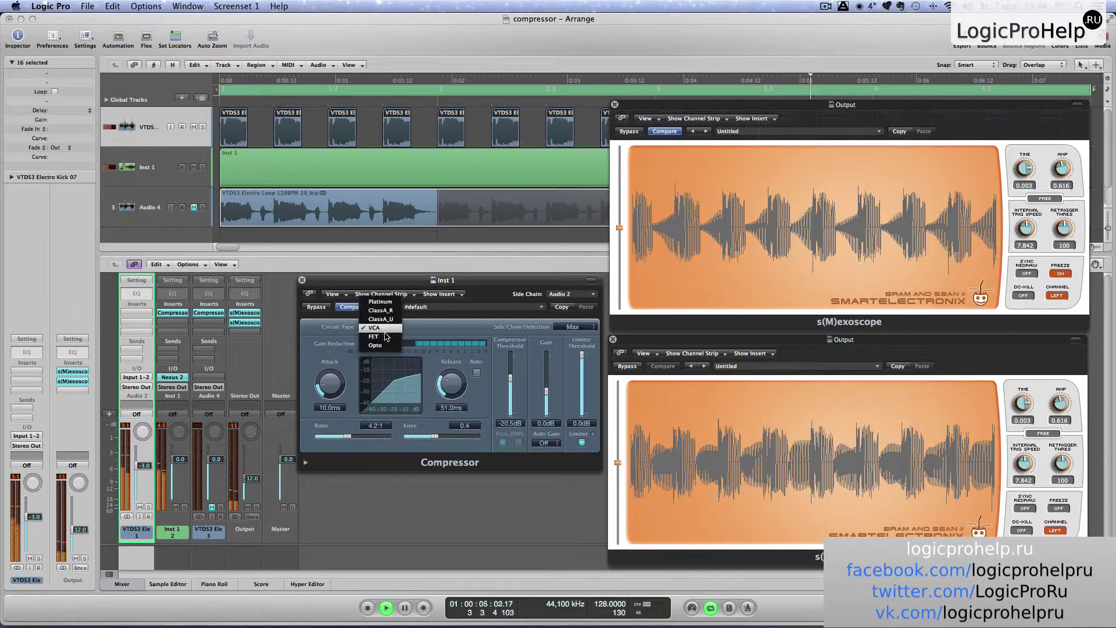
pyautogui.click(386, 336)
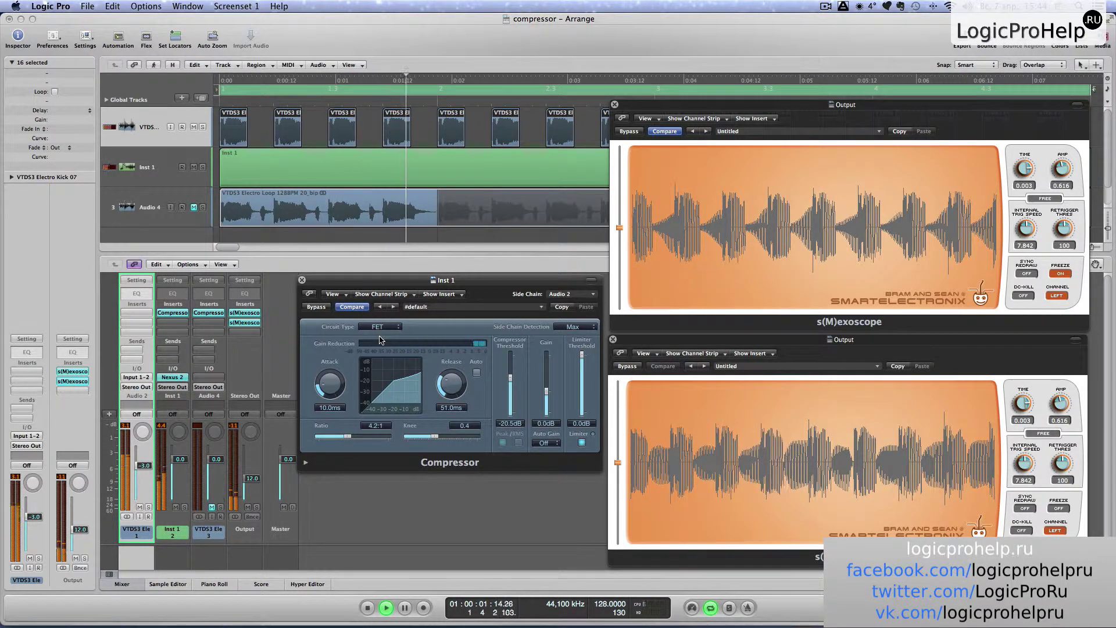
pyautogui.click(379, 327)
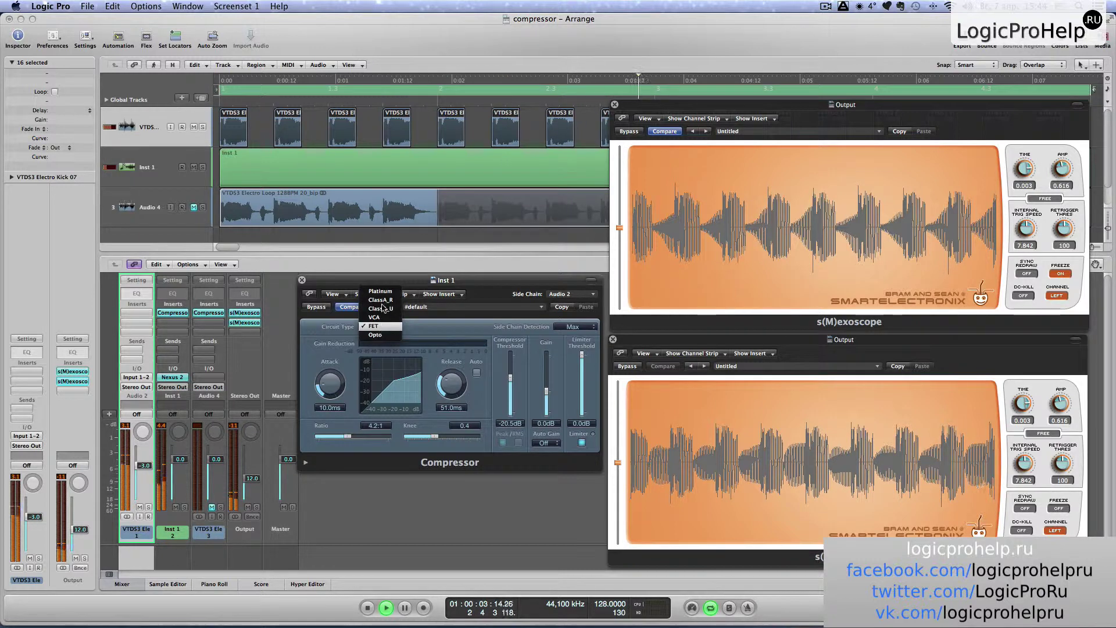
pyautogui.click(381, 291)
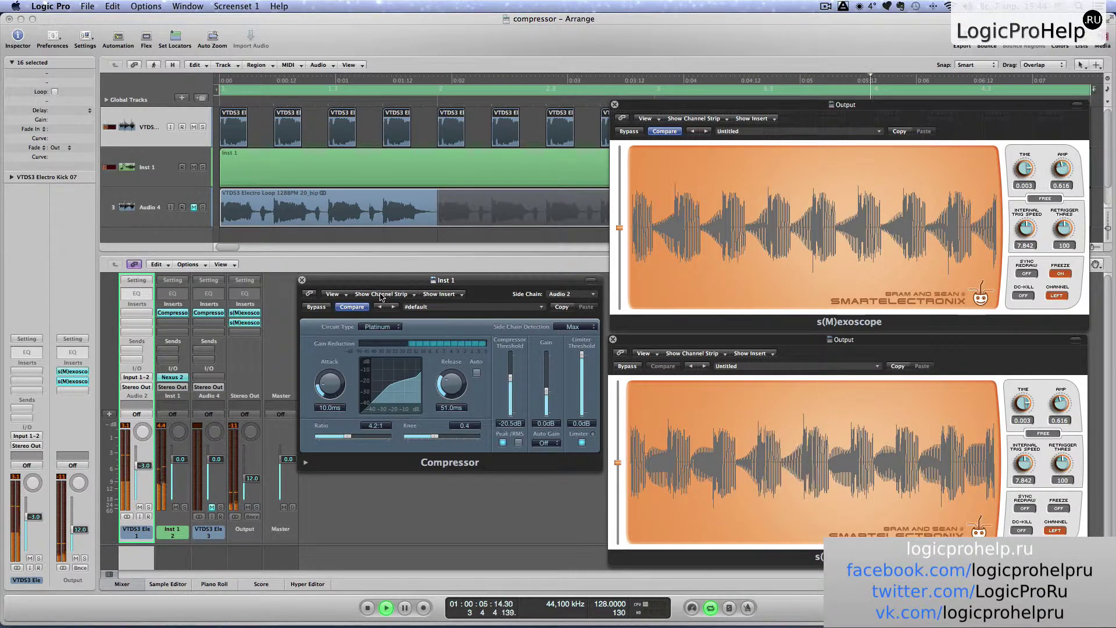
# Set the circuit type to VCA and capture its waveform by freezing the lower s(M)exoscope's display and stopping playback
pyautogui.click(380, 327)
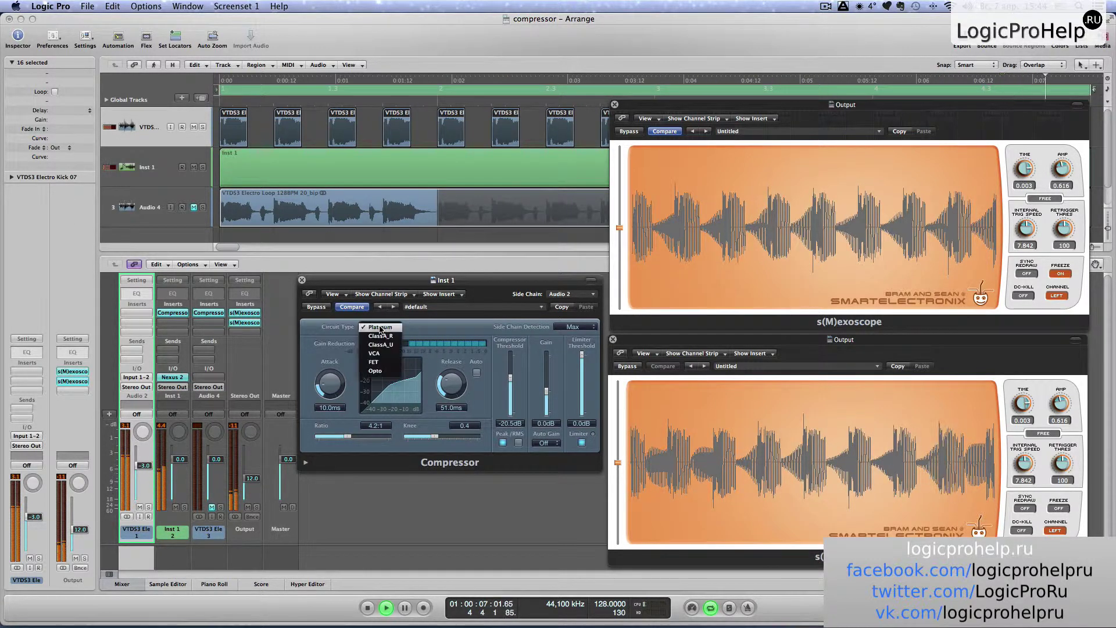
pyautogui.click(379, 356)
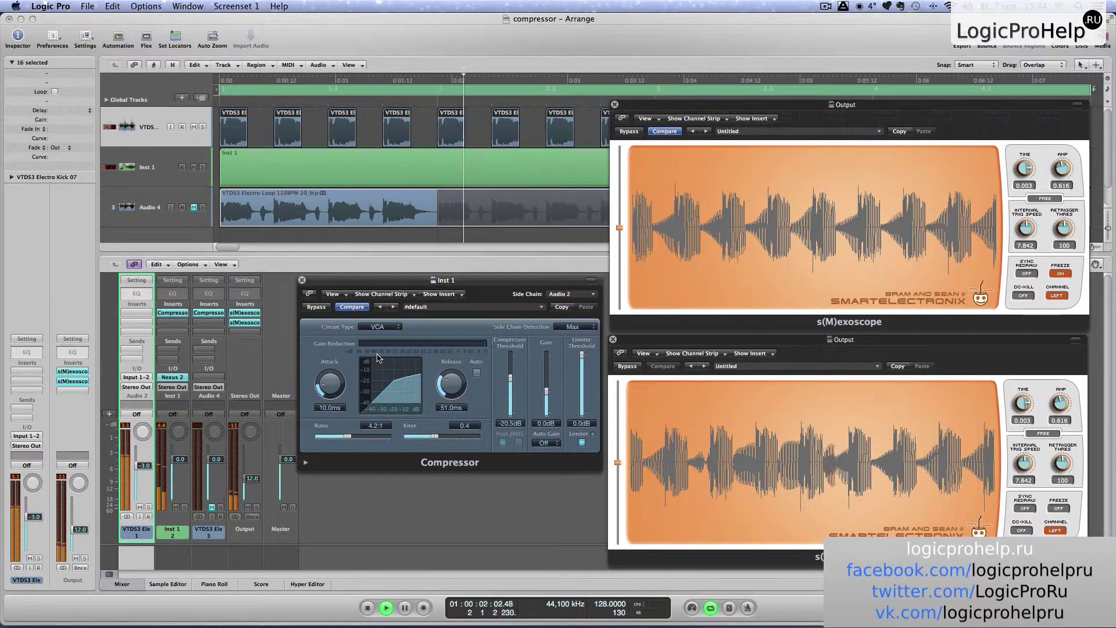
pyautogui.click(1058, 508)
pyautogui.press('space')
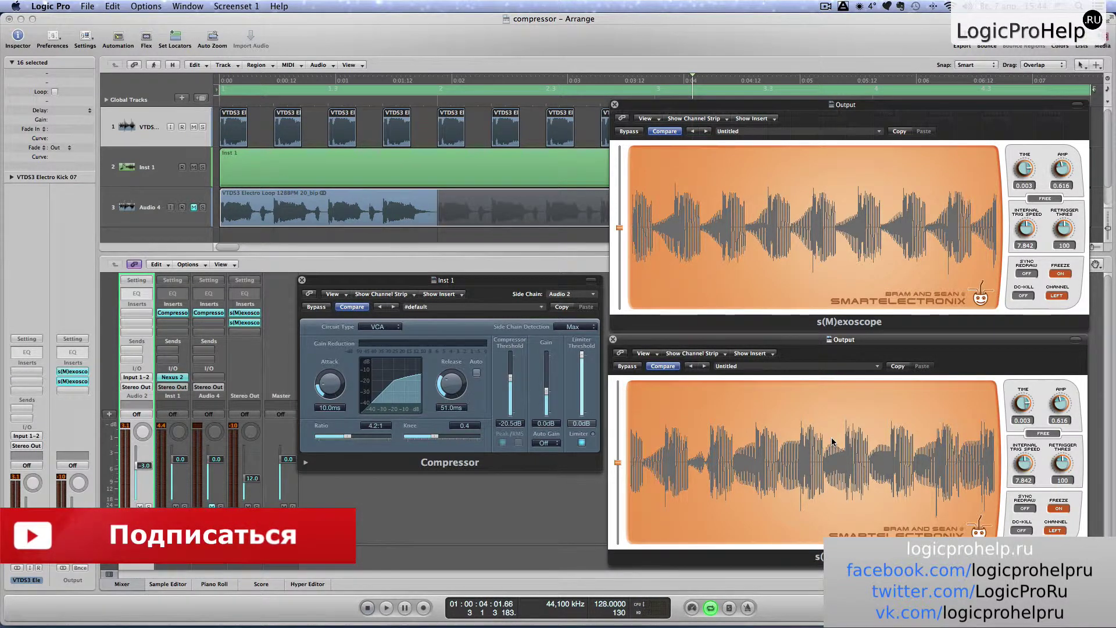
# Set the Inst 1 Compressor's circuit type to FET, switch it to Platinum and audition it with a short playback
pyautogui.moveTo(478, 282); pyautogui.dragTo(473, 284)
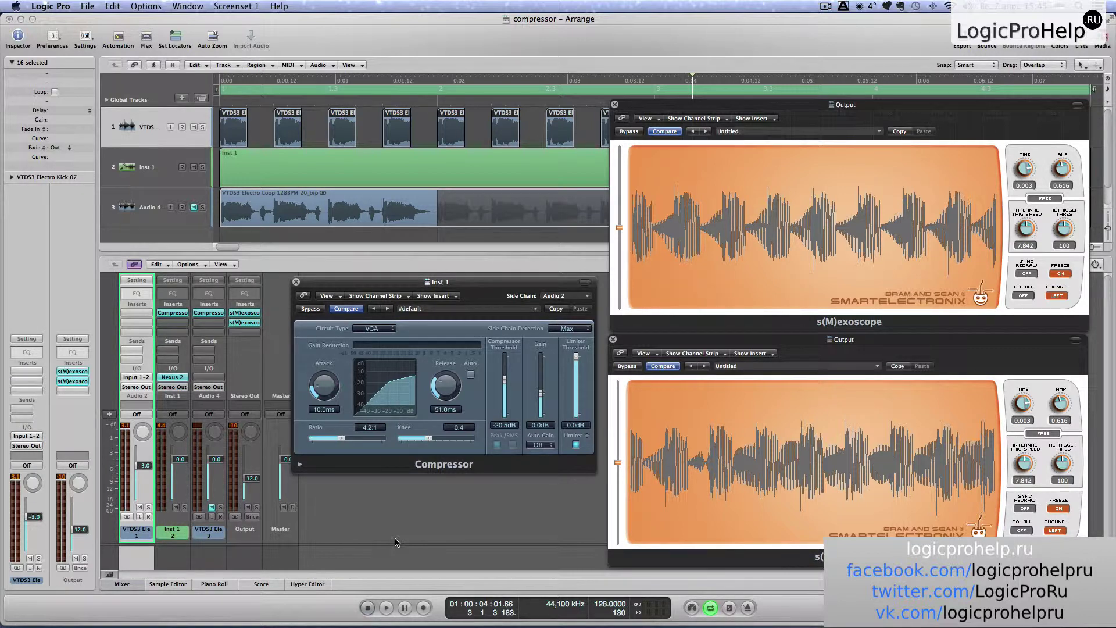
pyautogui.click(387, 327)
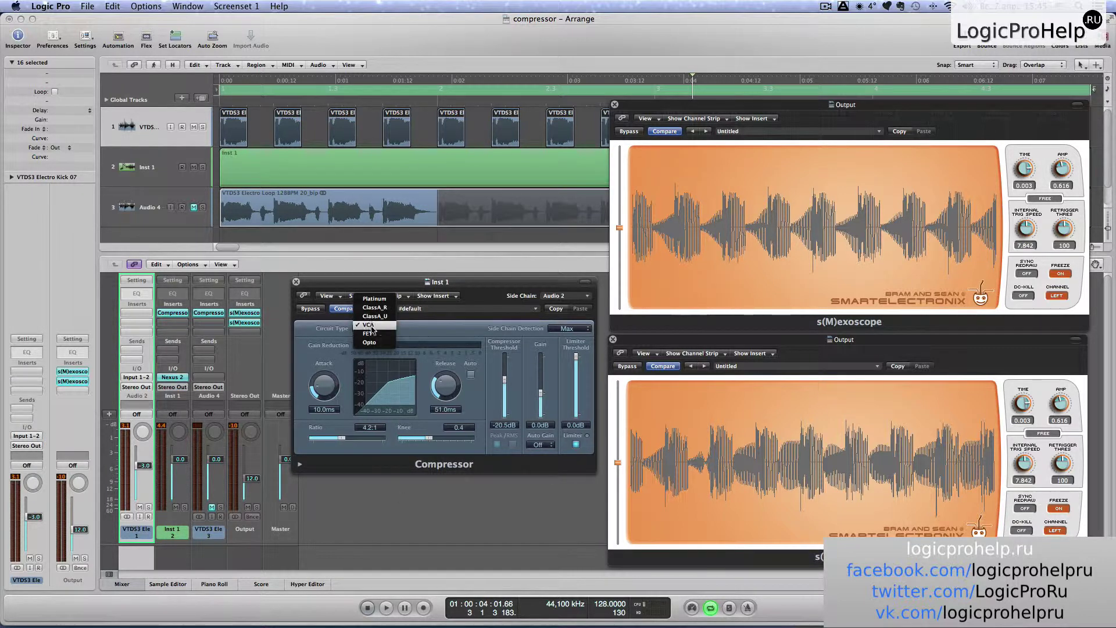
pyautogui.press('Return')
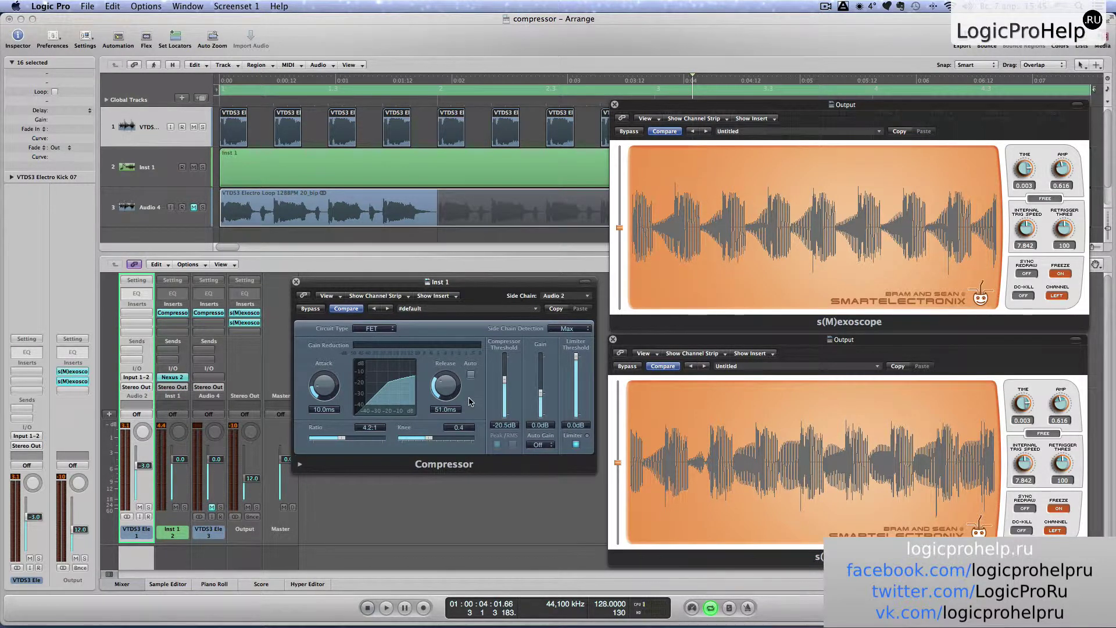
pyautogui.click(381, 330)
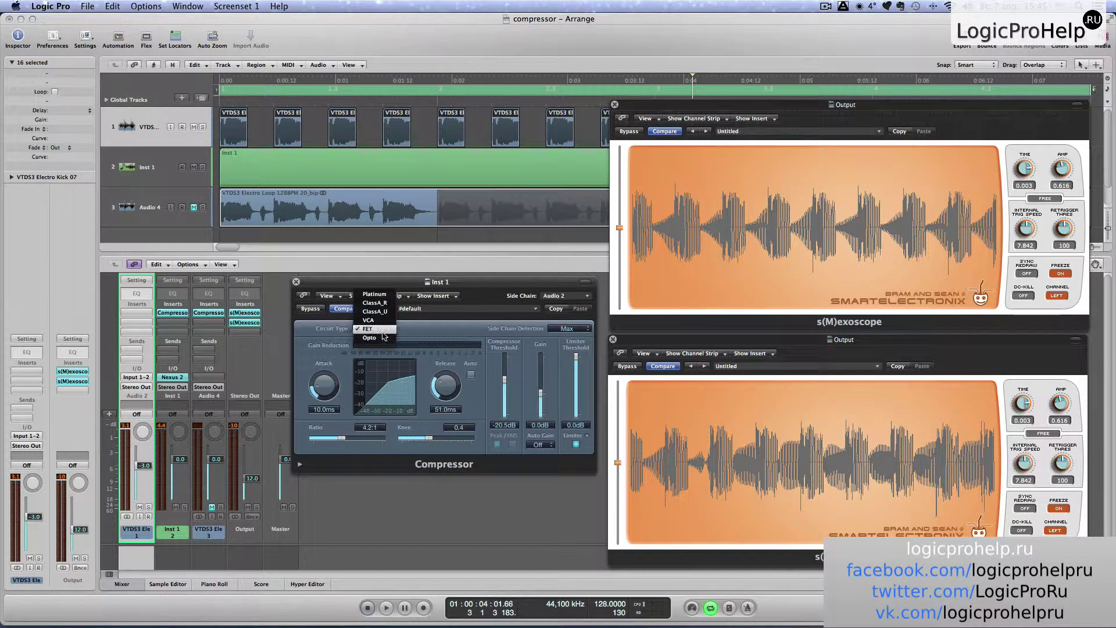
pyautogui.click(374, 294)
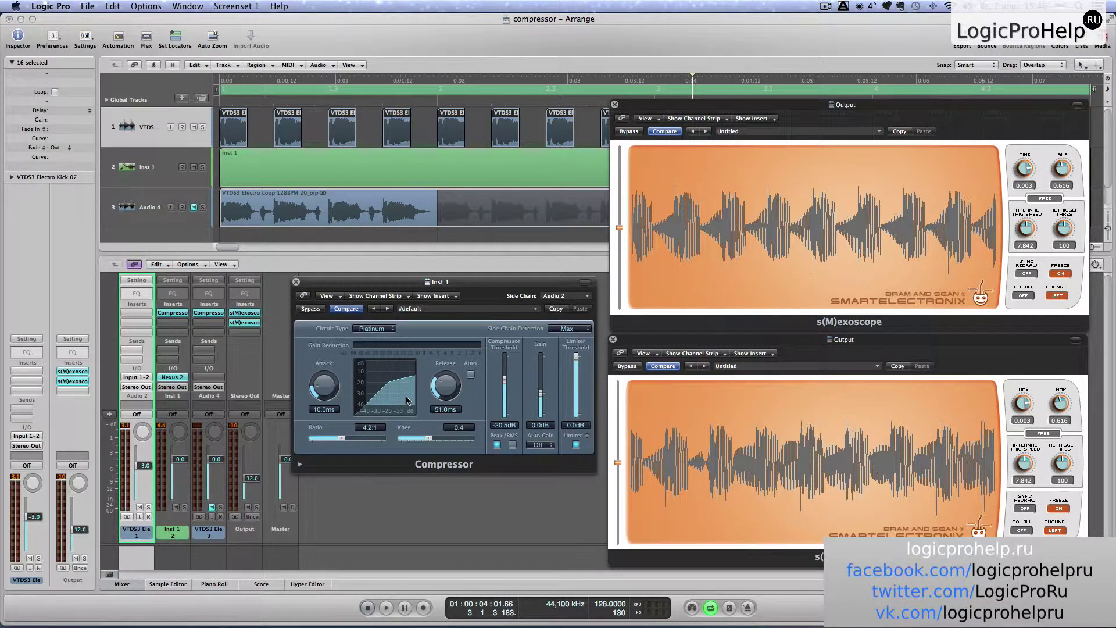
pyautogui.click(386, 607)
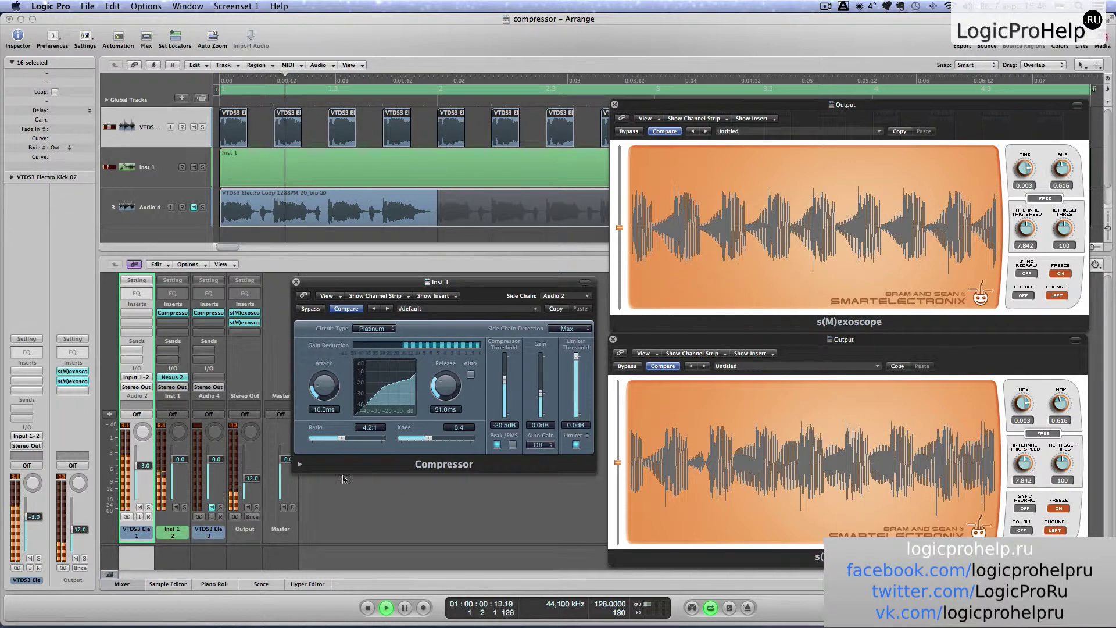
pyautogui.click(367, 607)
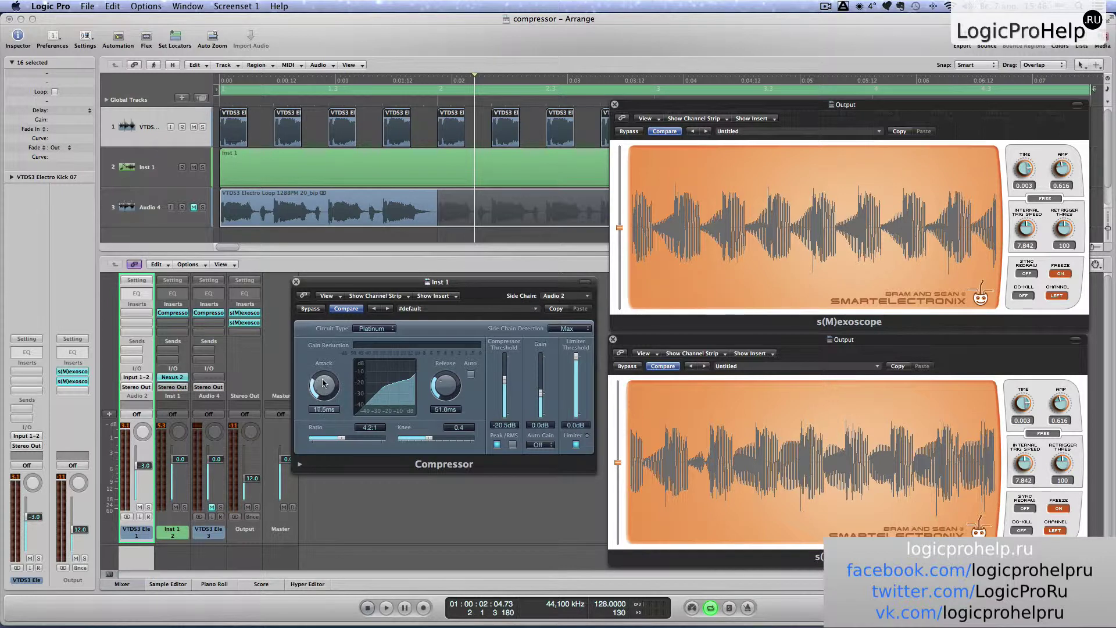
# Set the Compressor's attack to 13 ms and its release to 51 ms with automatic release enabled
pyautogui.moveTo(324, 389); pyautogui.dragTo(323, 388)
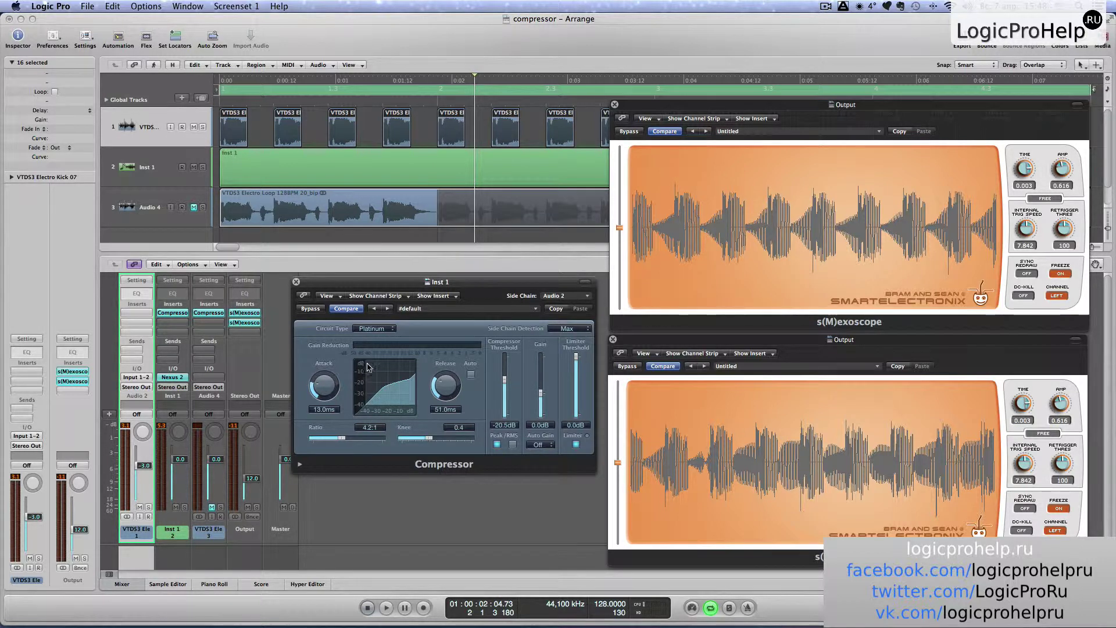
pyautogui.moveTo(442, 381); pyautogui.dragTo(440, 386)
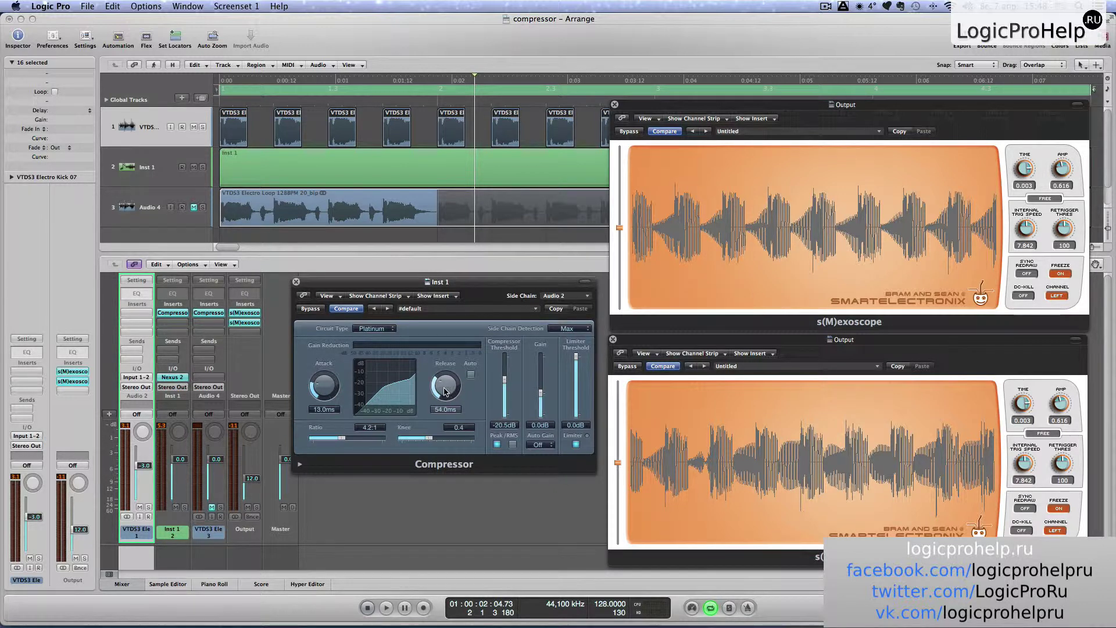
pyautogui.moveTo(444, 393); pyautogui.dragTo(471, 399)
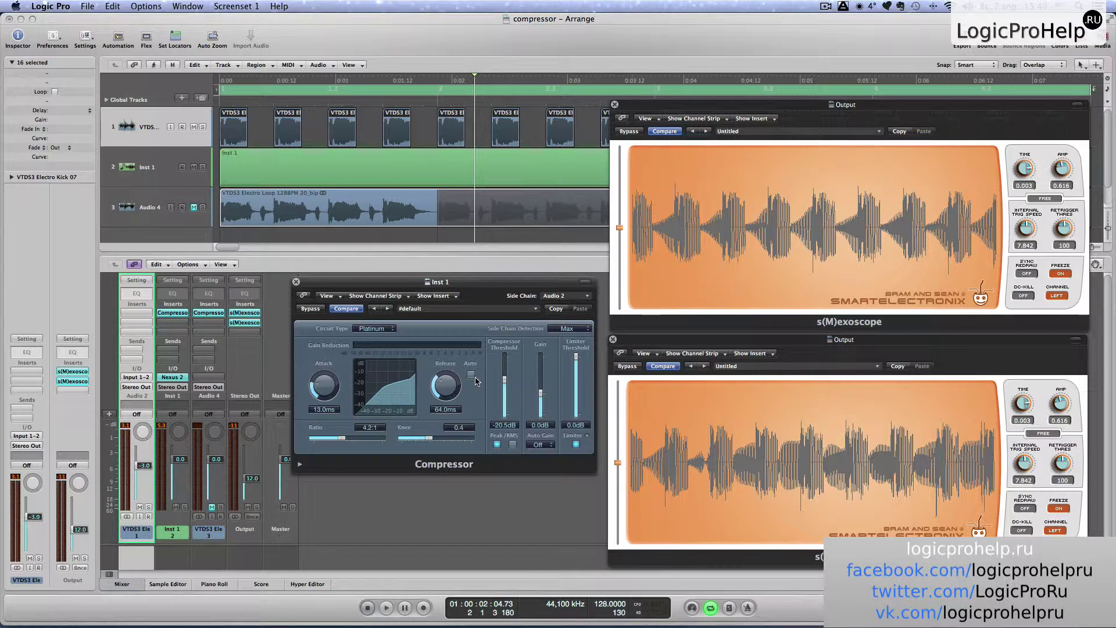
pyautogui.click(470, 374)
pyautogui.click(471, 375)
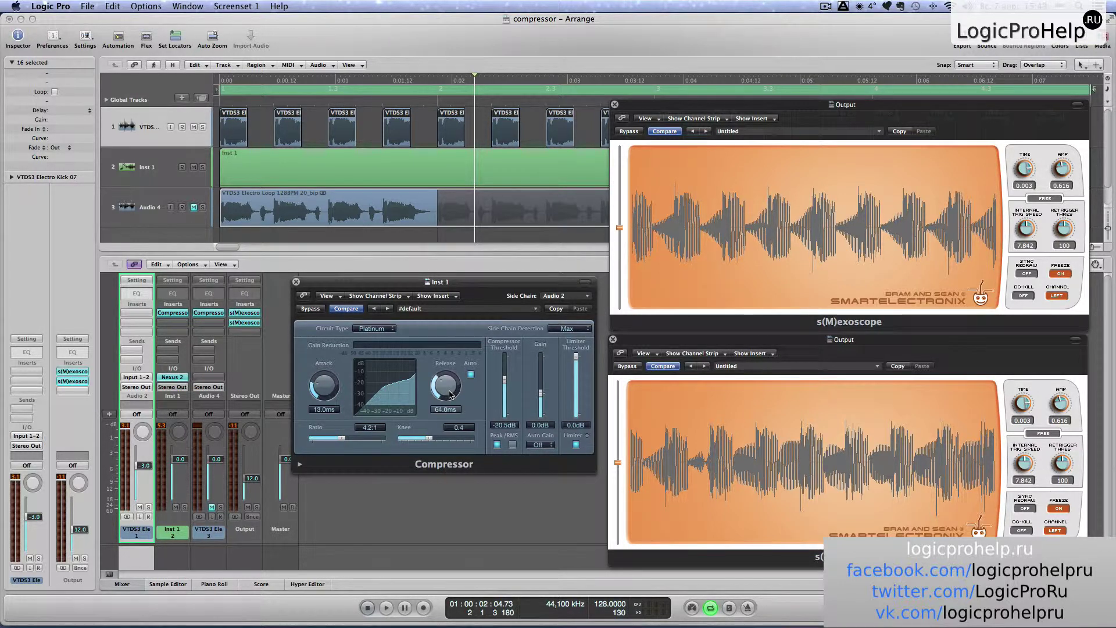
pyautogui.moveTo(446, 395); pyautogui.dragTo(447, 397)
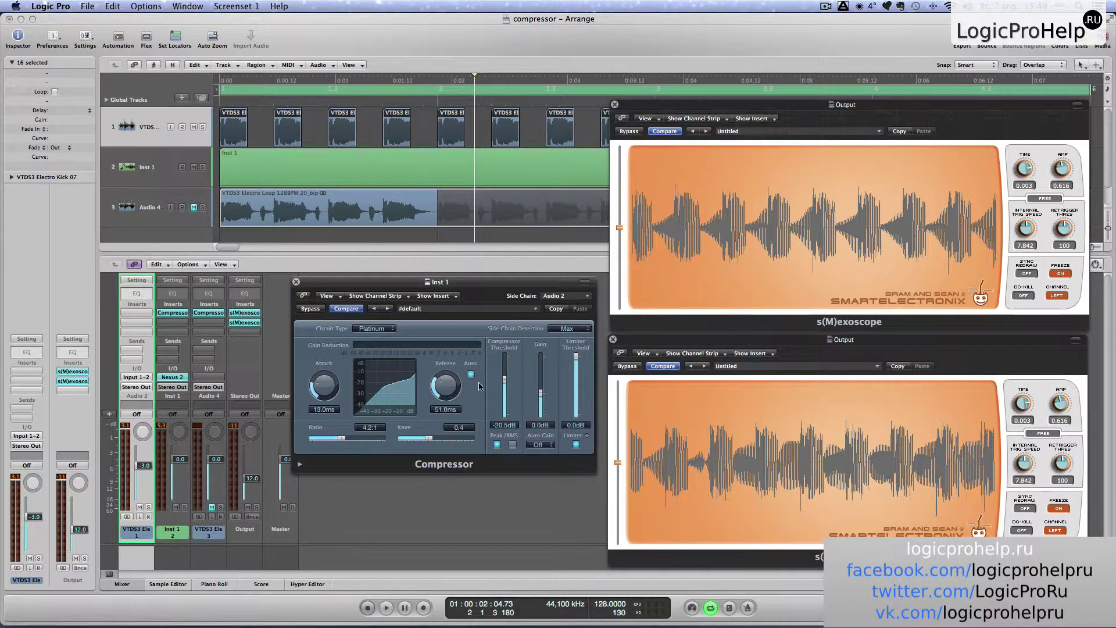
# Set the Compressor's ratio to 8.3:1, the knee to 0.4 and the compressor threshold to -18.5 dB
pyautogui.moveTo(343, 437)
pyautogui.mouseDown()
pyautogui.moveTo(332, 443)
pyautogui.moveTo(345, 443)
pyautogui.mouseUp()
pyautogui.moveTo(343, 438)
pyautogui.mouseDown()
pyautogui.moveTo(323, 440)
pyautogui.moveTo(386, 440)
pyautogui.moveTo(357, 443)
pyautogui.mouseUp()
pyautogui.moveTo(429, 439)
pyautogui.mouseDown()
pyautogui.moveTo(411, 442)
pyautogui.moveTo(442, 444)
pyautogui.moveTo(431, 445)
pyautogui.mouseUp()
pyautogui.moveTo(431, 440); pyautogui.dragTo(401, 440)
pyautogui.moveTo(401, 440); pyautogui.dragTo(428, 440)
pyautogui.moveTo(505, 381)
pyautogui.mouseDown()
pyautogui.moveTo(486, 401)
pyautogui.moveTo(503, 364)
pyautogui.moveTo(507, 390)
pyautogui.mouseUp()
# Keep the Platinum circuit type and switch the Compressor's level detection between Peak and RMS, finishing on RMS
pyautogui.click(382, 329)
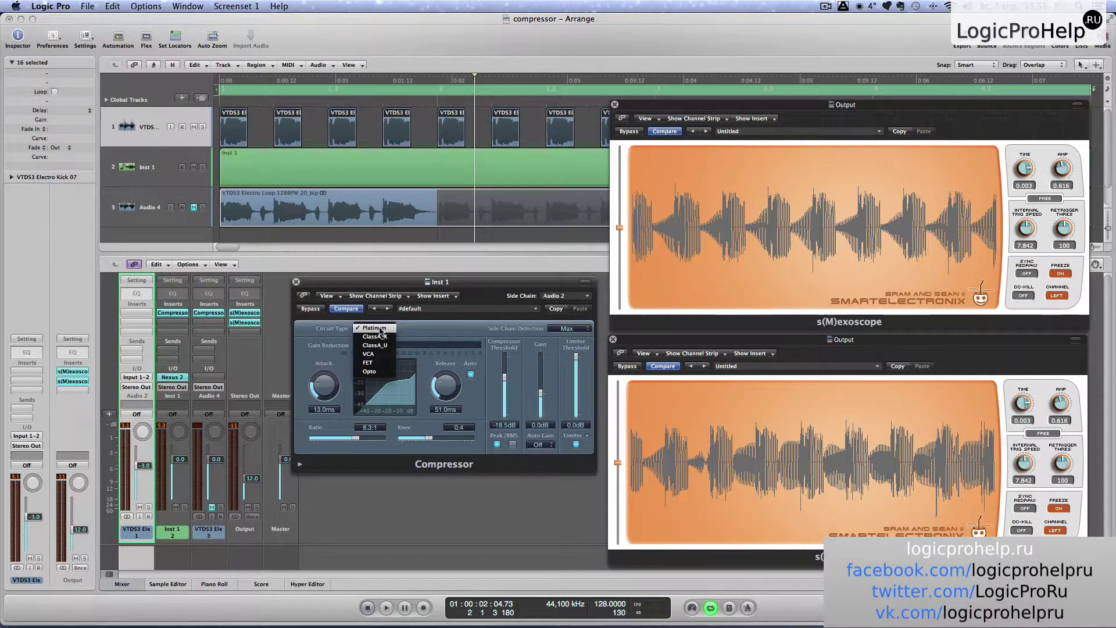
pyautogui.click(380, 329)
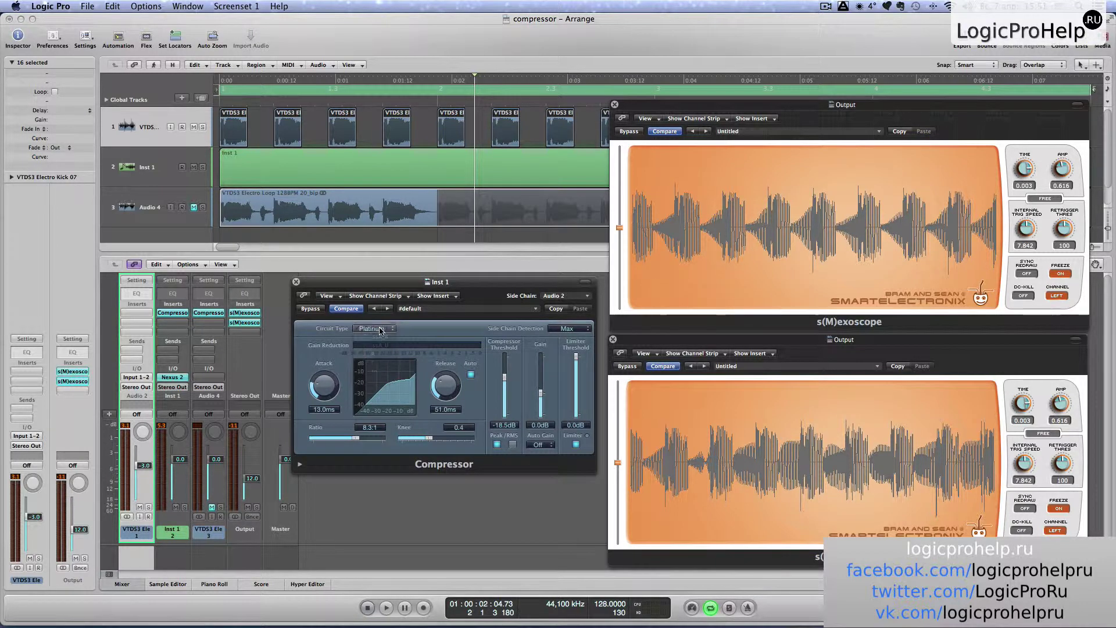
pyautogui.click(513, 445)
pyautogui.click(498, 444)
pyautogui.click(513, 445)
pyautogui.click(498, 445)
pyautogui.click(512, 444)
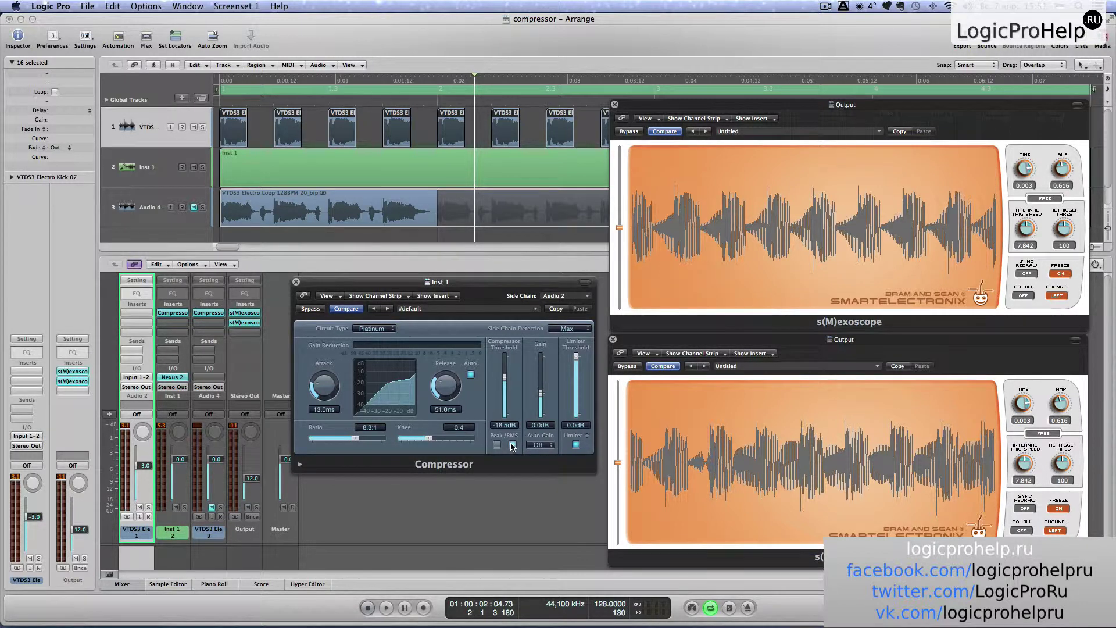
# Raise the Compressor's gain to 14.5 dB and try the 0 dB and -12 dB Auto Gain options, finishing with Auto Gain Off
pyautogui.moveTo(541, 394); pyautogui.dragTo(542, 377)
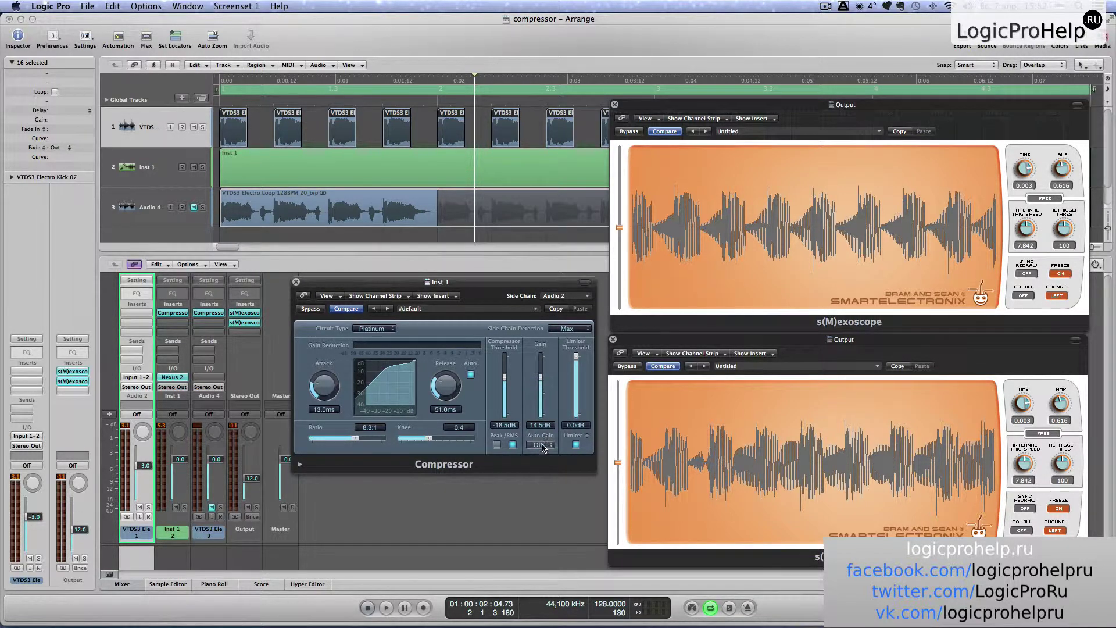
pyautogui.click(540, 445)
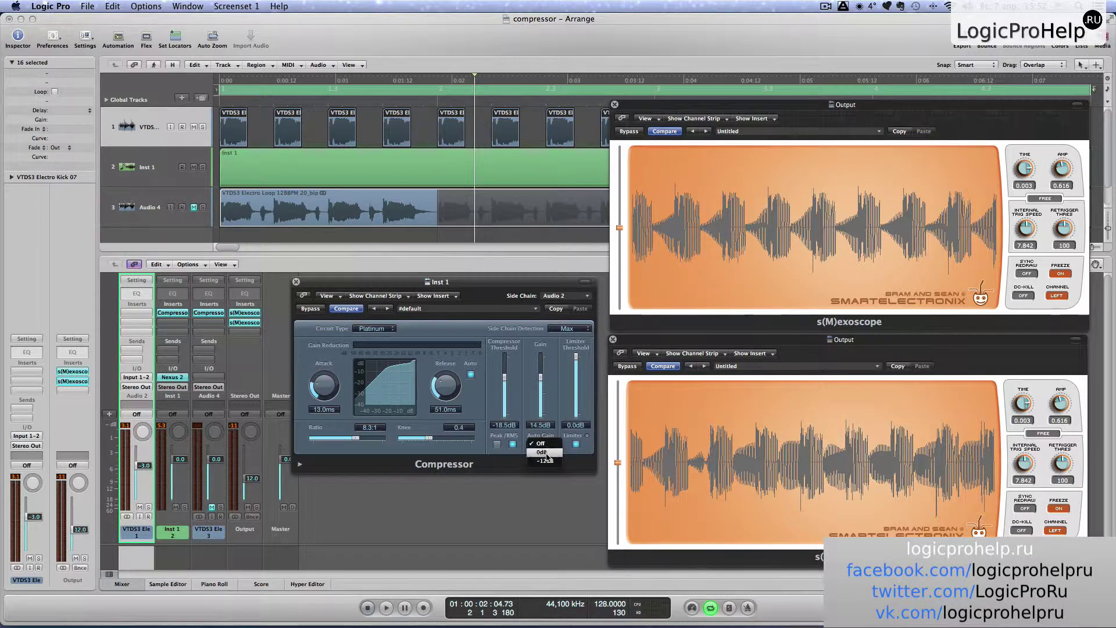
pyautogui.click(546, 453)
pyautogui.click(544, 444)
pyautogui.click(545, 453)
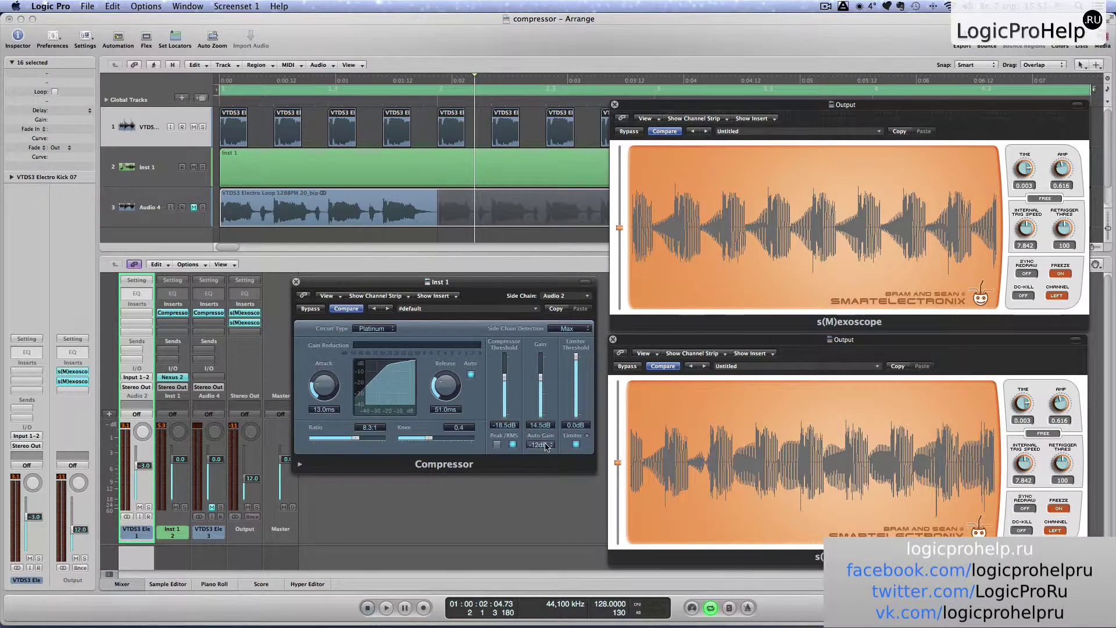
pyautogui.click(545, 445)
pyautogui.click(544, 436)
pyautogui.click(543, 445)
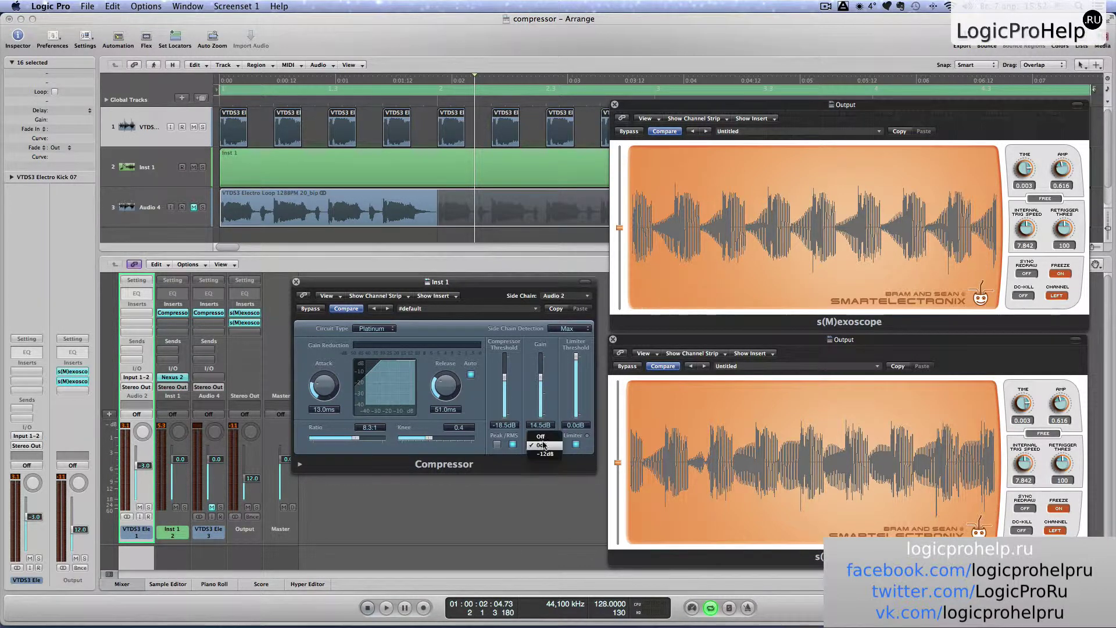
pyautogui.click(540, 436)
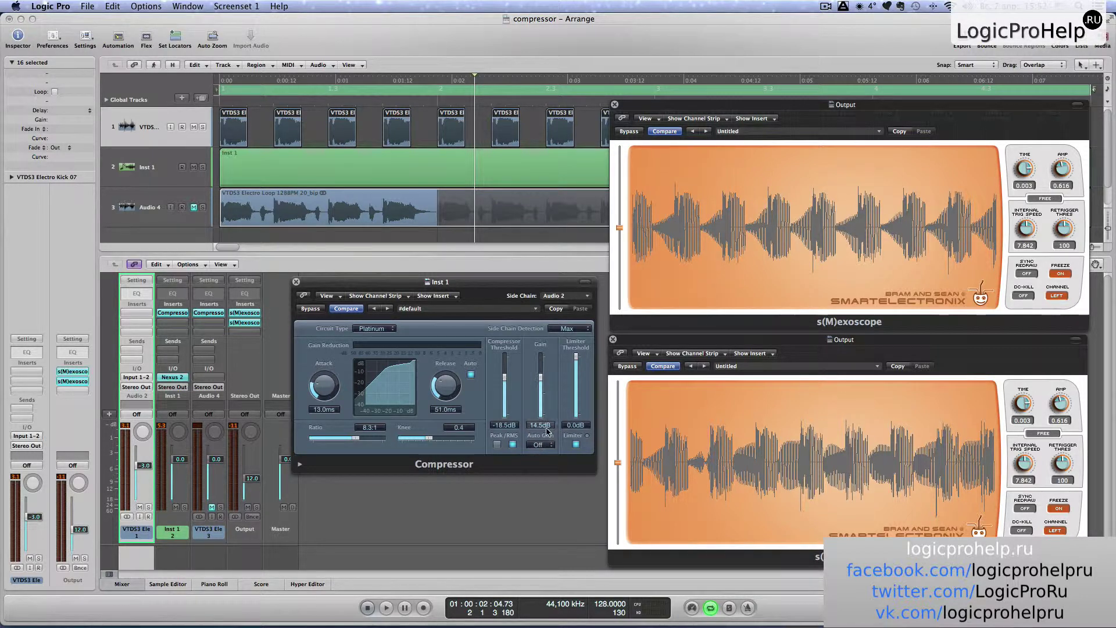
pyautogui.click(544, 446)
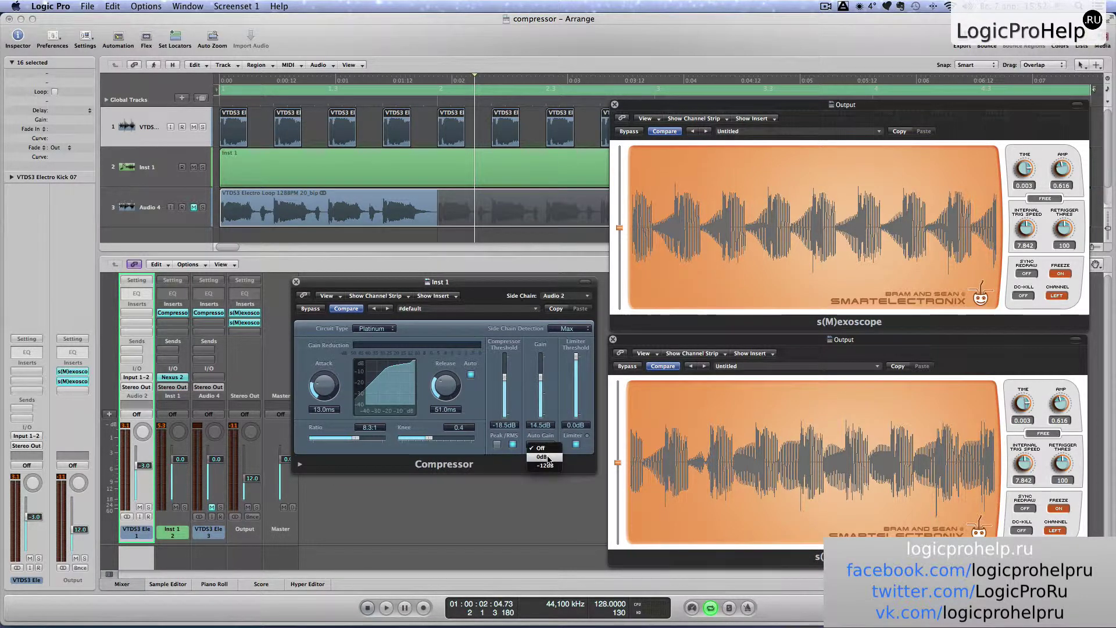
pyautogui.click(542, 448)
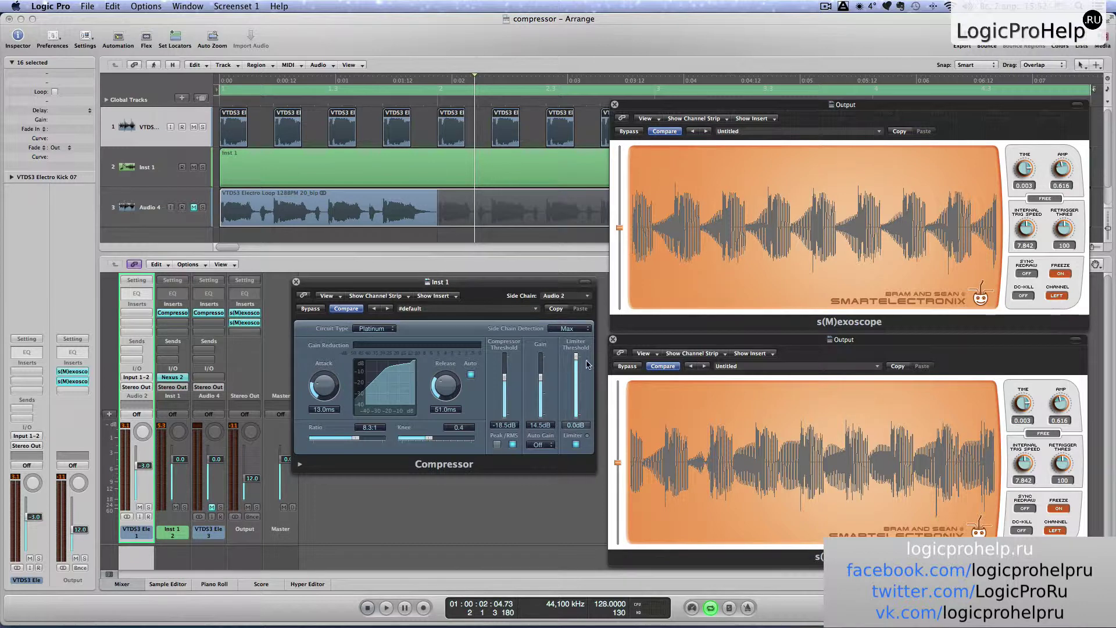
# Keep the Compressor's limiter enabled and lower the limiter threshold to -1.7 dB
pyautogui.moveTo(576, 354)
pyautogui.mouseDown()
pyautogui.moveTo(576, 376)
pyautogui.moveTo(576, 354)
pyautogui.mouseUp()
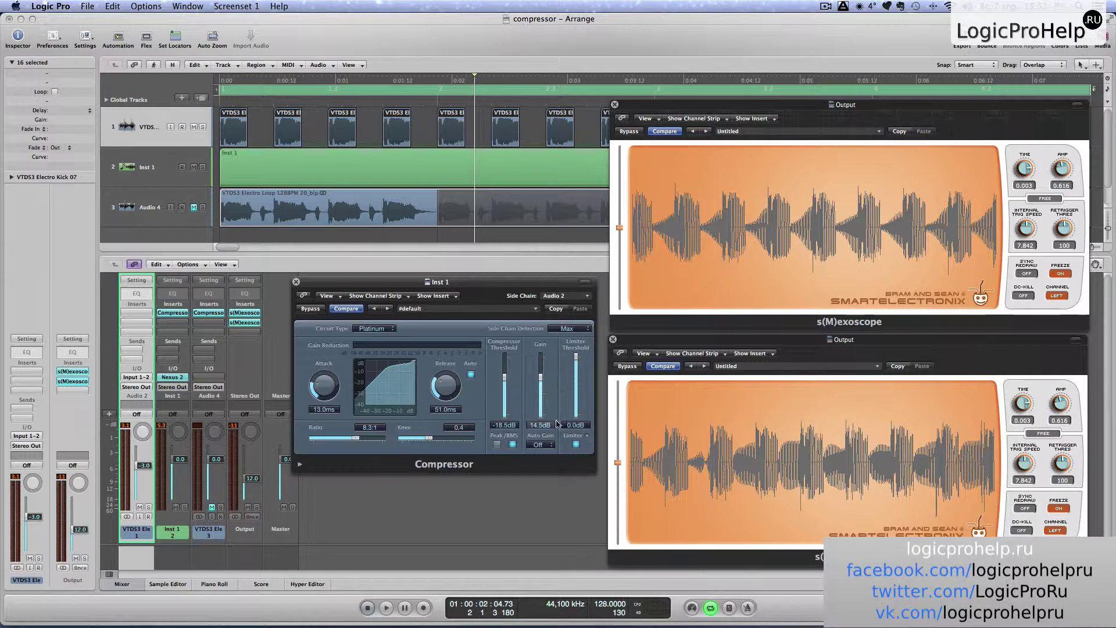
pyautogui.click(576, 445)
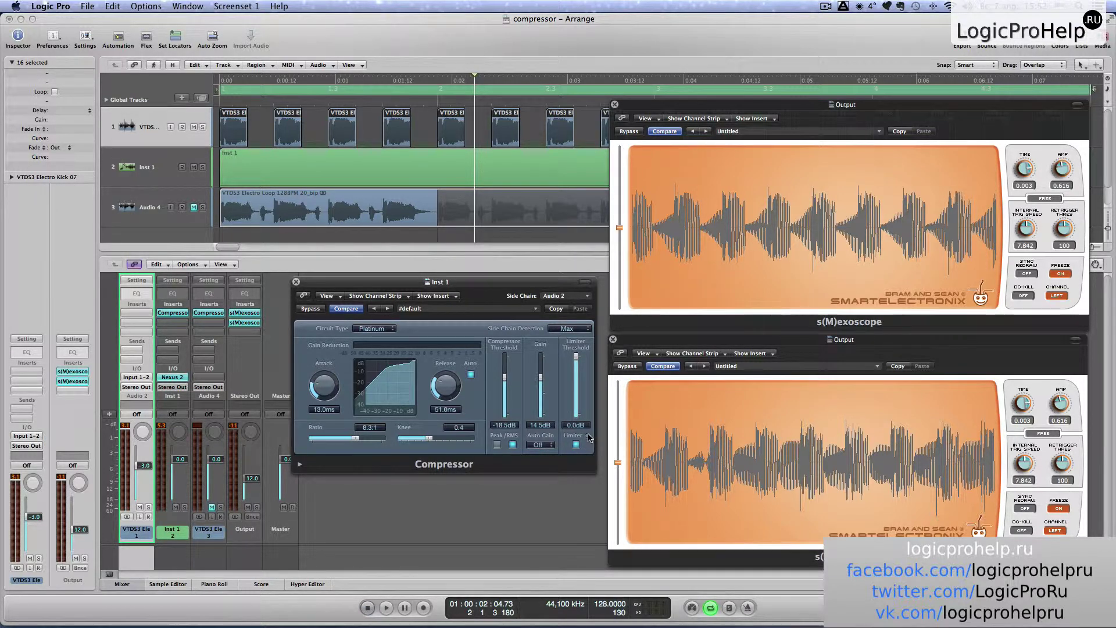
pyautogui.moveTo(576, 356); pyautogui.dragTo(578, 368)
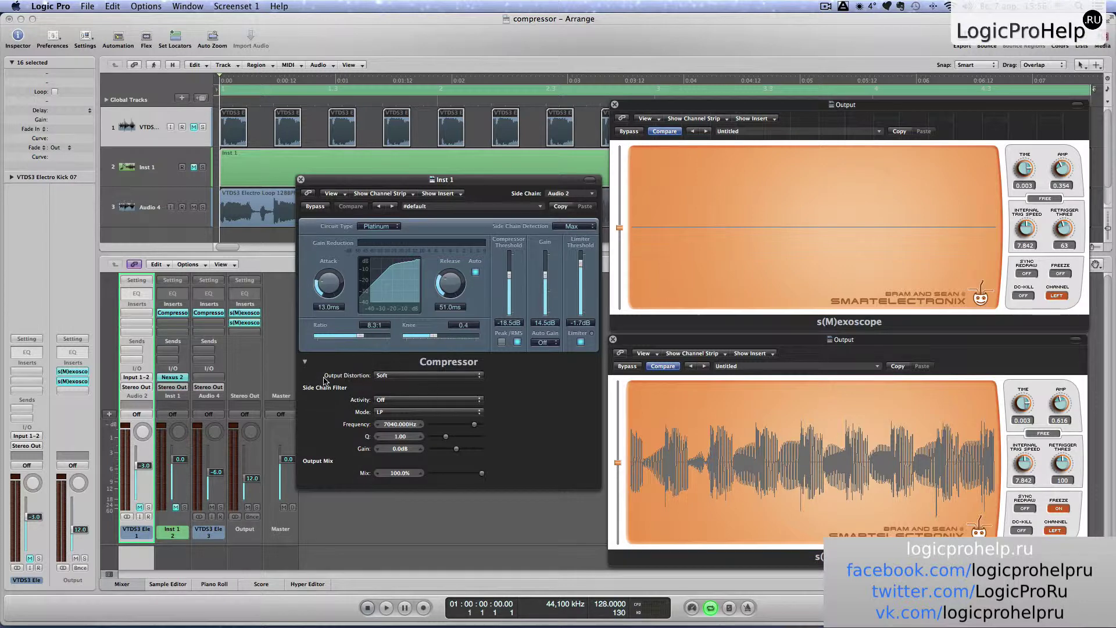
# Show the Inst 1 Compressor's extended parameters, review the Output Distortion options and set Output Distortion to Off
pyautogui.click(304, 363)
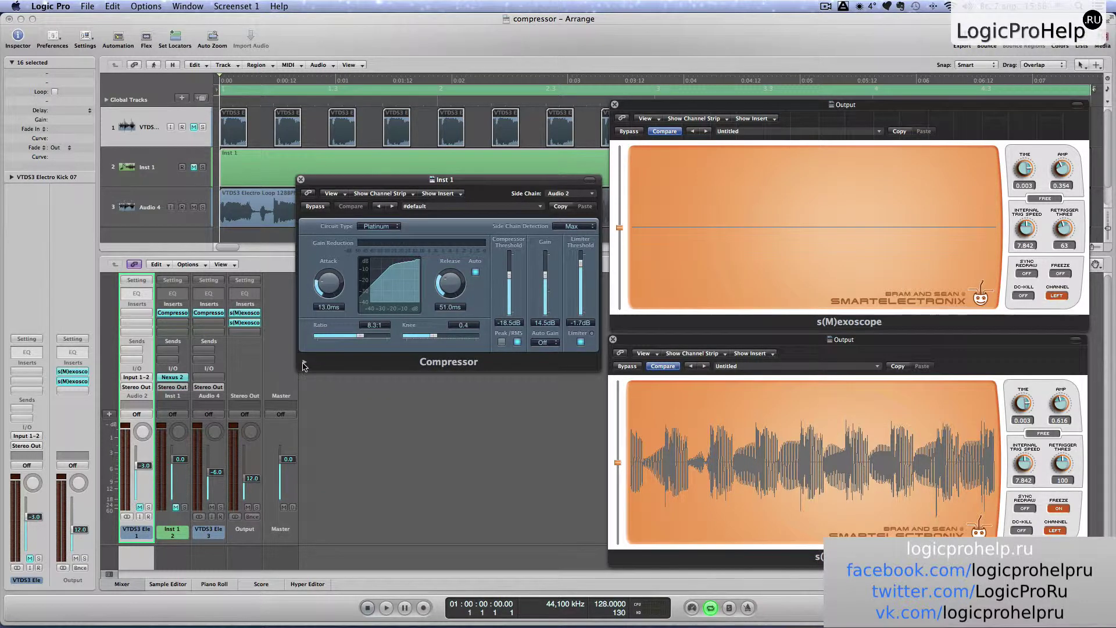
pyautogui.click(305, 363)
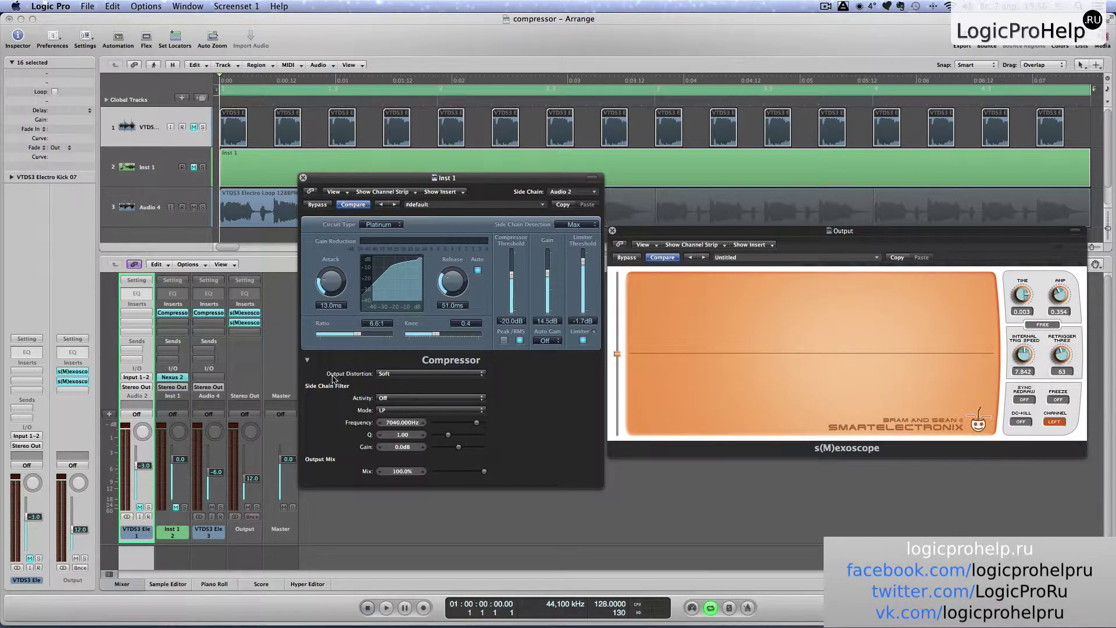
pyautogui.click(388, 376)
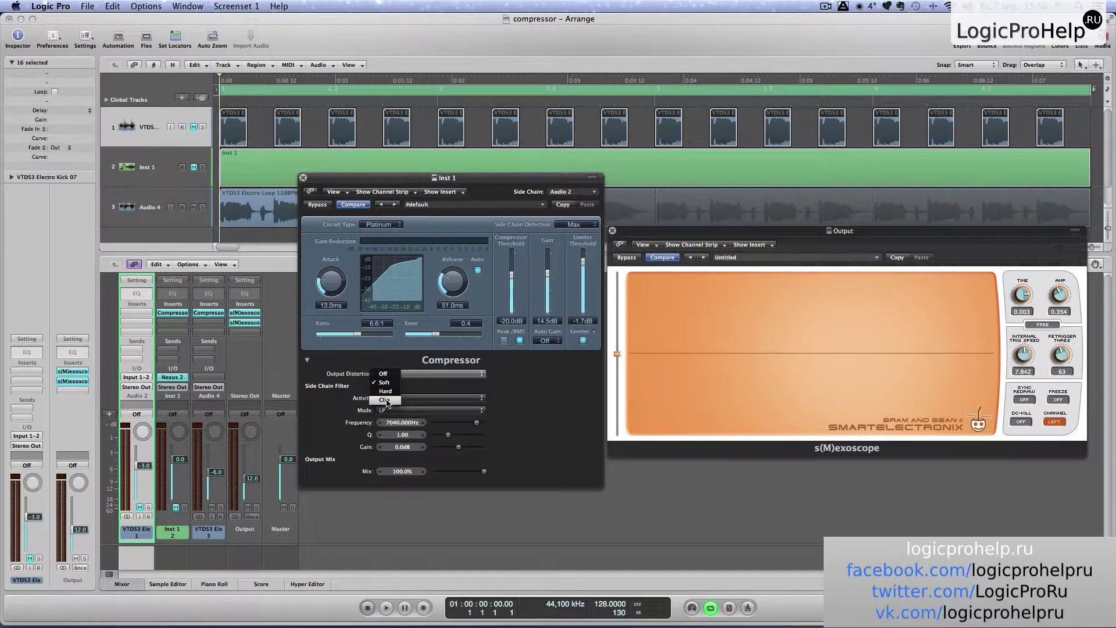
pyautogui.click(387, 377)
pyautogui.click(391, 376)
pyautogui.click(392, 382)
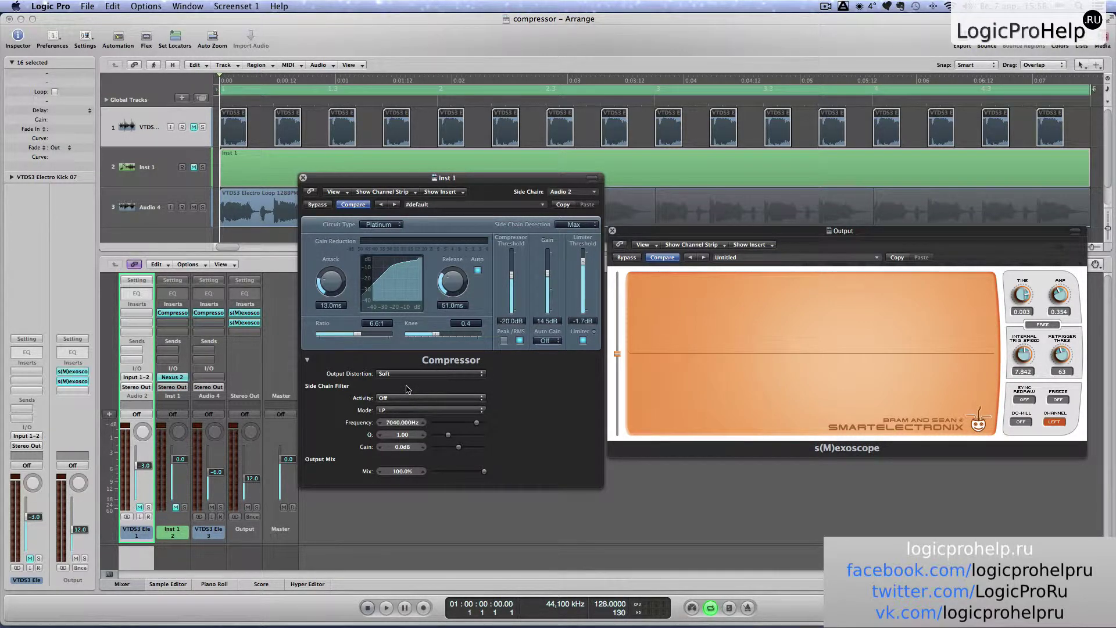
pyautogui.click(410, 375)
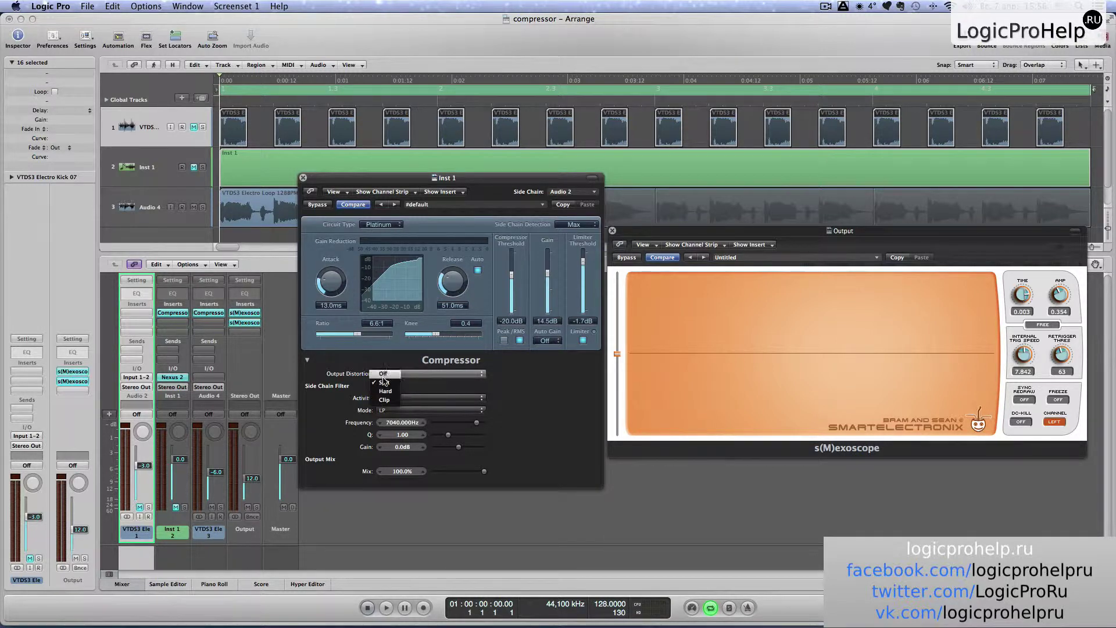
pyautogui.click(382, 374)
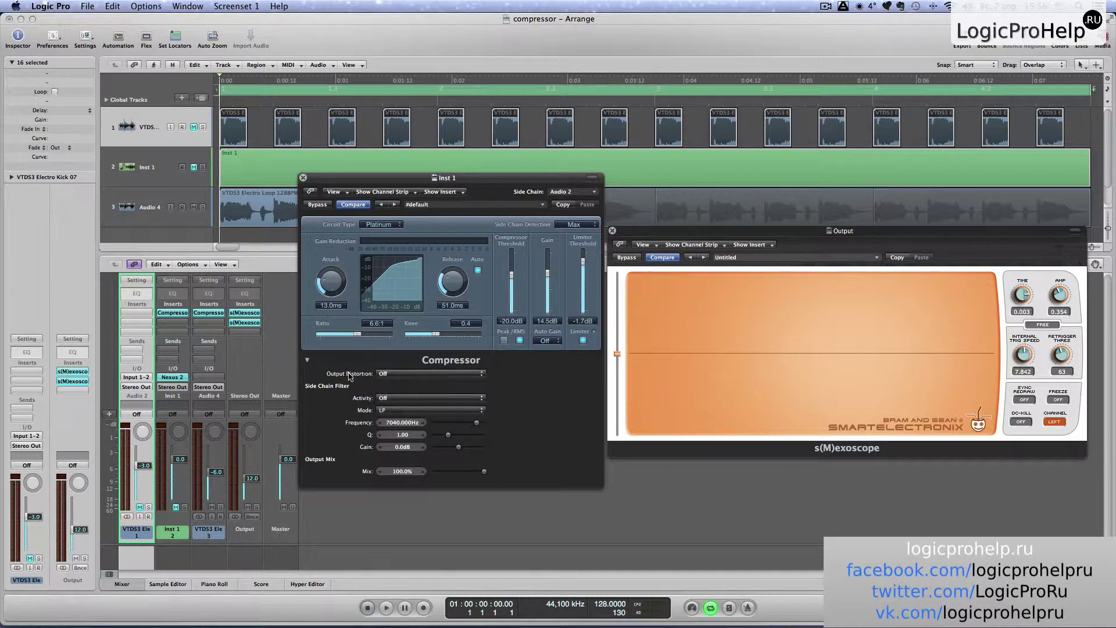
pyautogui.click(416, 375)
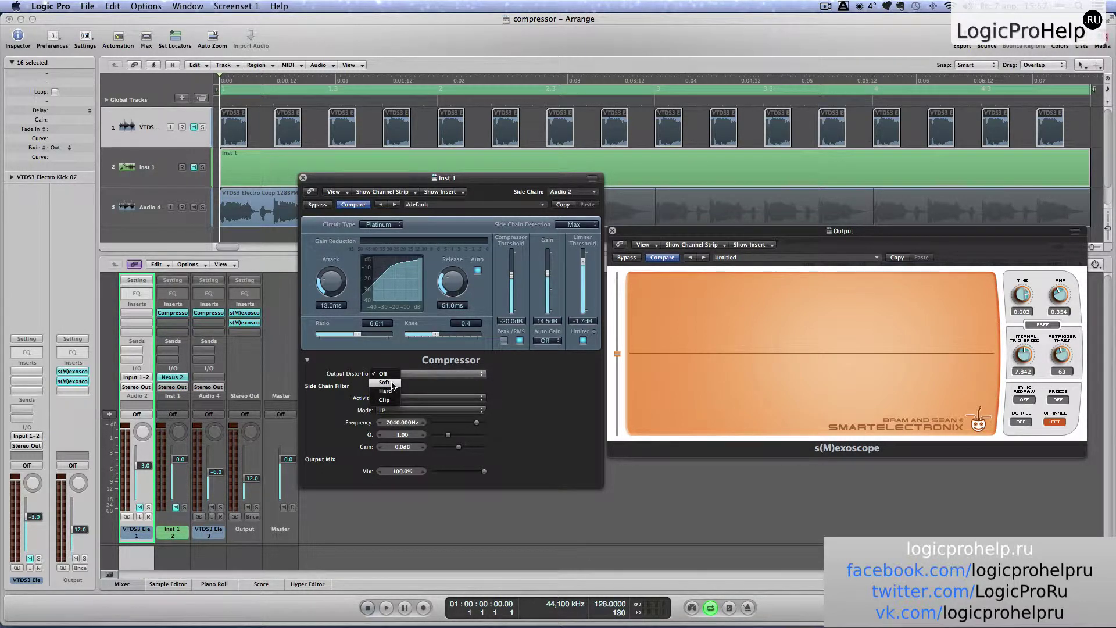
pyautogui.click(395, 371)
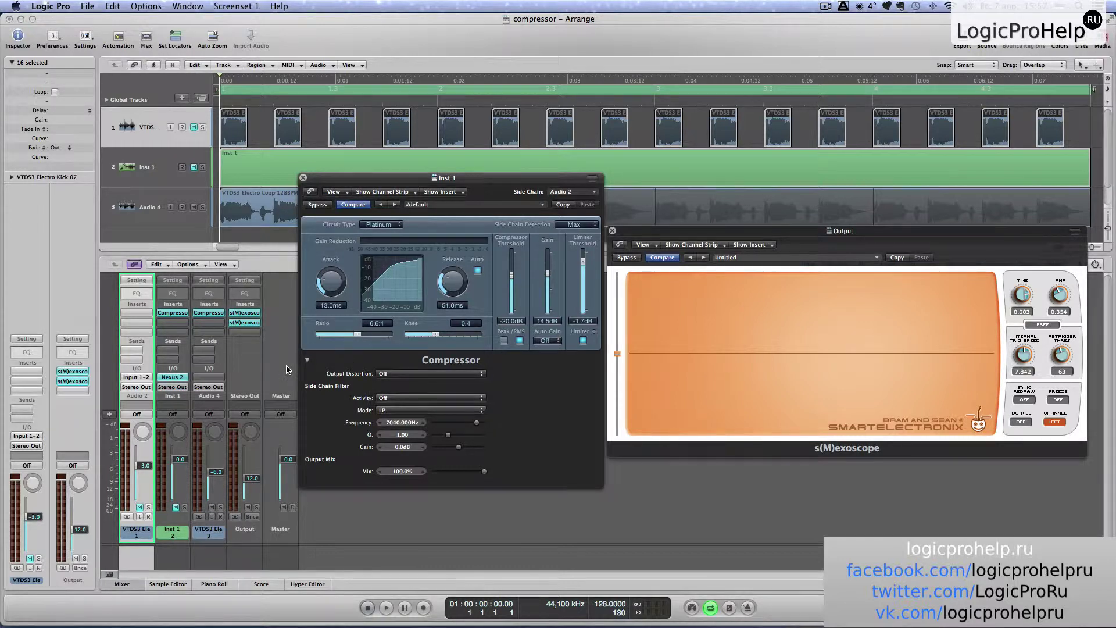
# Play the audio loop through the Audio 4 Compressor with Output Distortion Off
pyautogui.click(385, 607)
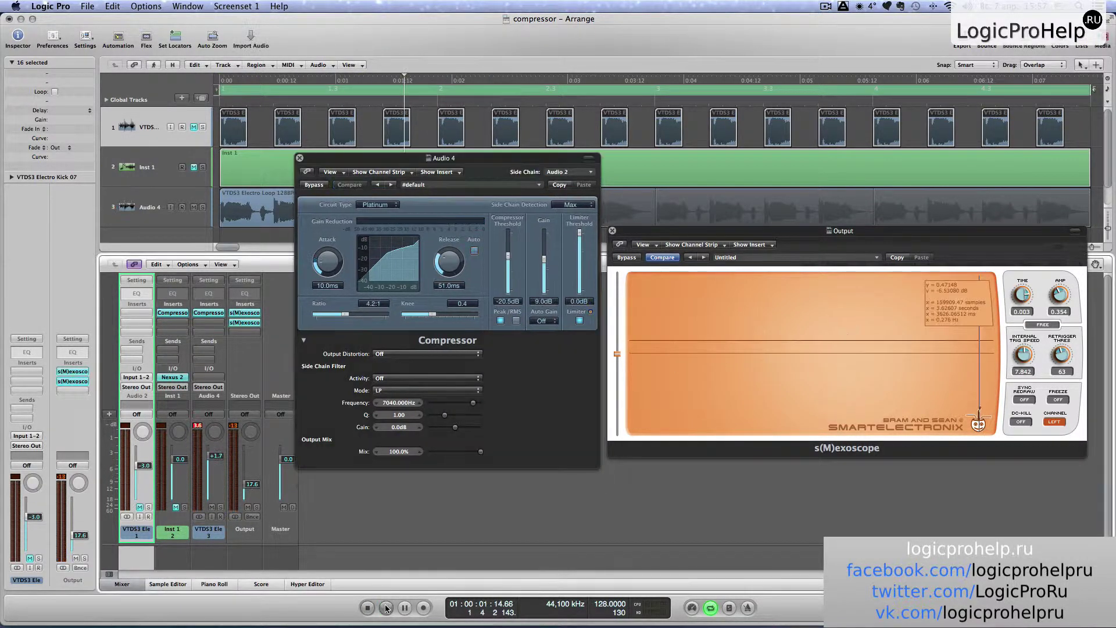
pyautogui.click(386, 607)
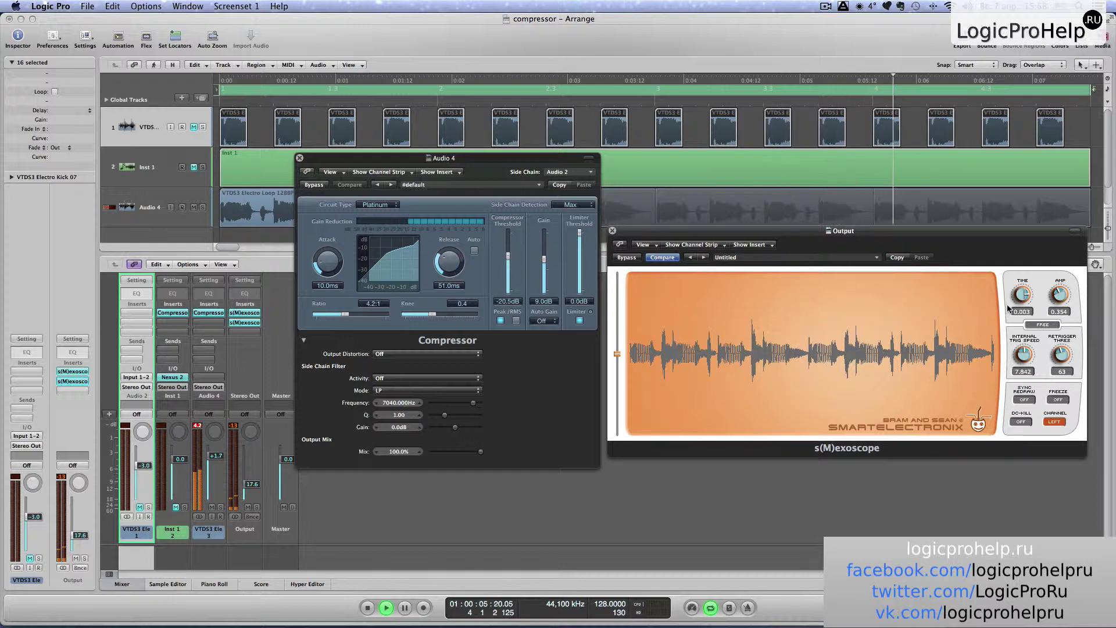
# Audition the Soft, Hard and Clip Output Distortion options of the Audio 4 Compressor, finish with Soft and stop playback
pyautogui.moveTo(946, 303); pyautogui.dragTo(985, 342)
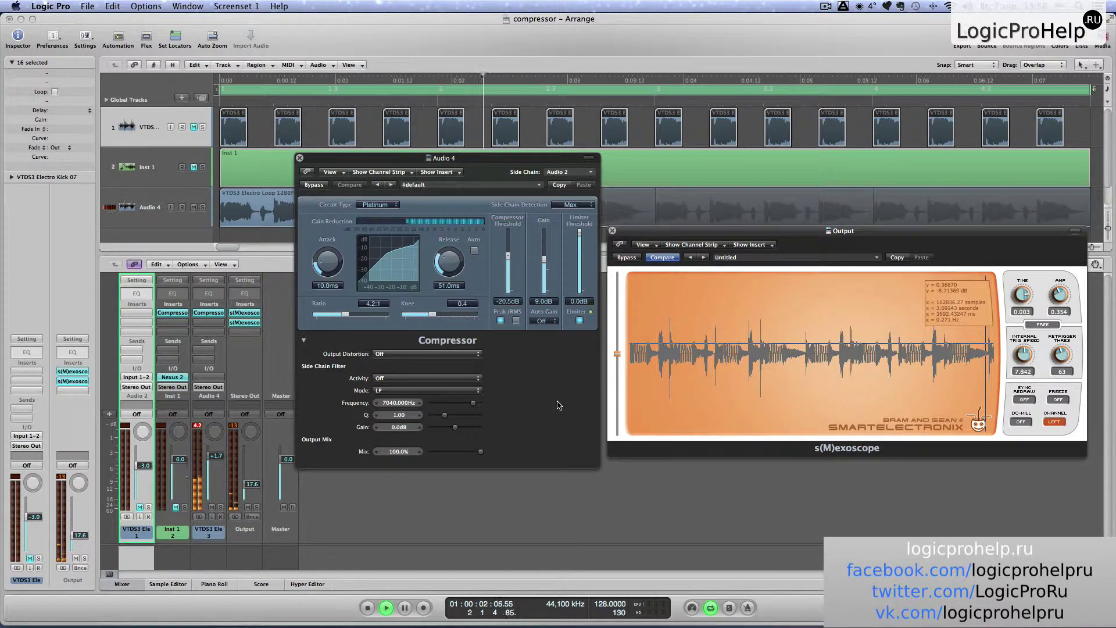
pyautogui.click(437, 354)
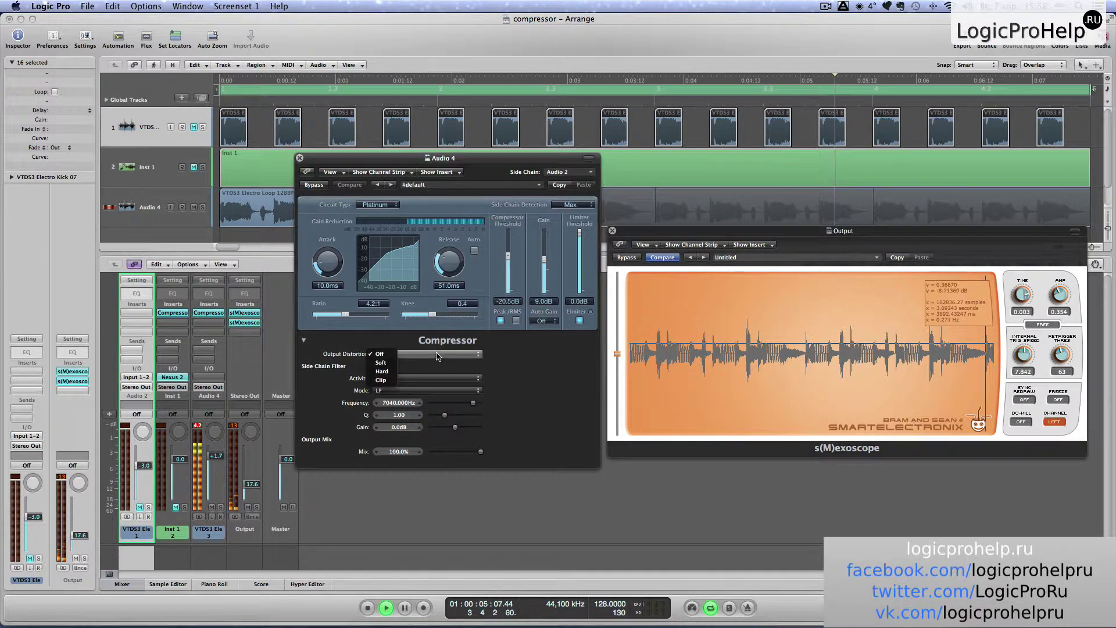
pyautogui.click(379, 363)
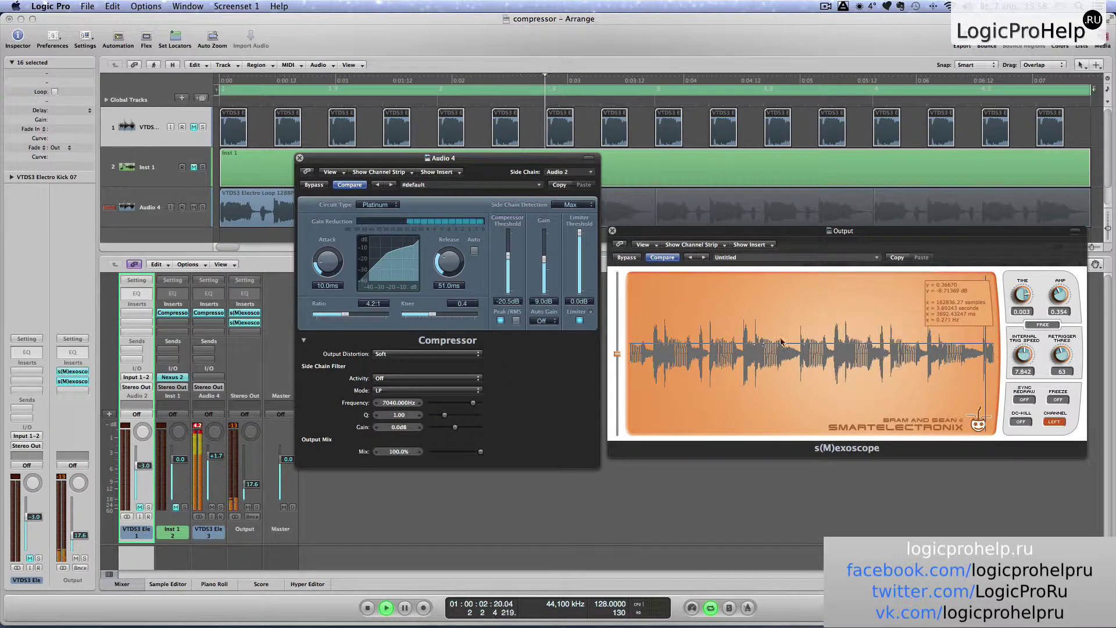
pyautogui.click(409, 355)
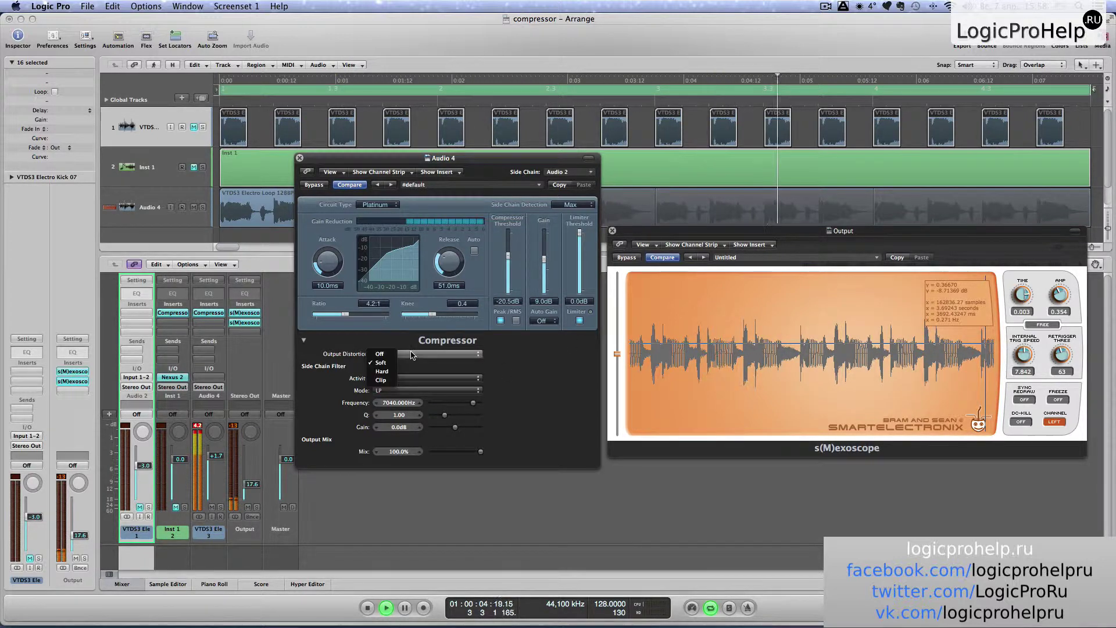
pyautogui.click(383, 374)
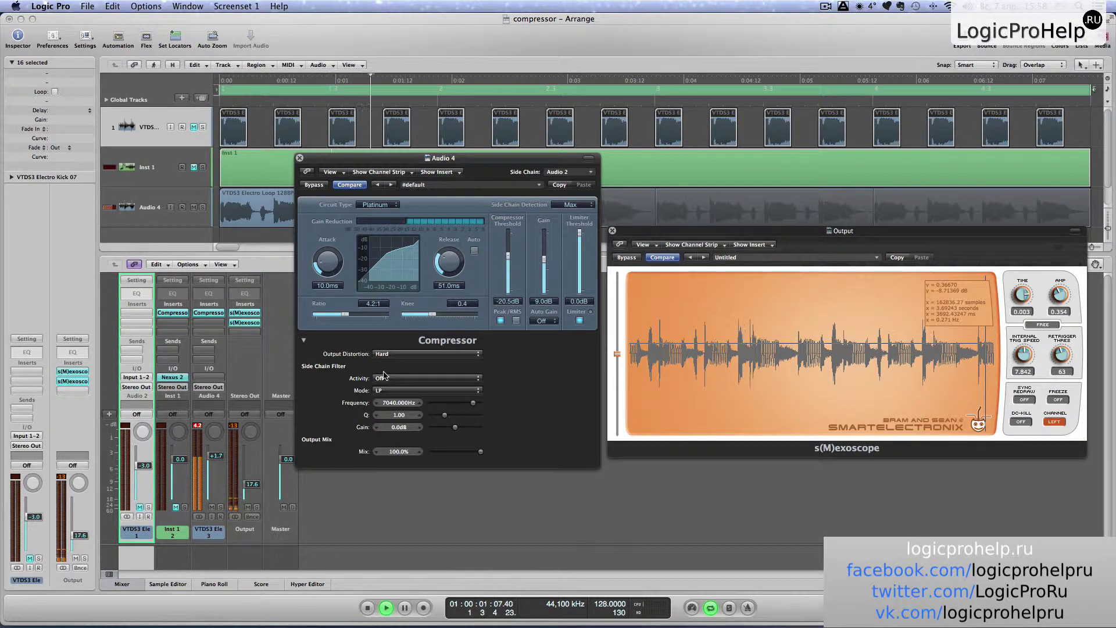
pyautogui.click(383, 353)
pyautogui.click(384, 380)
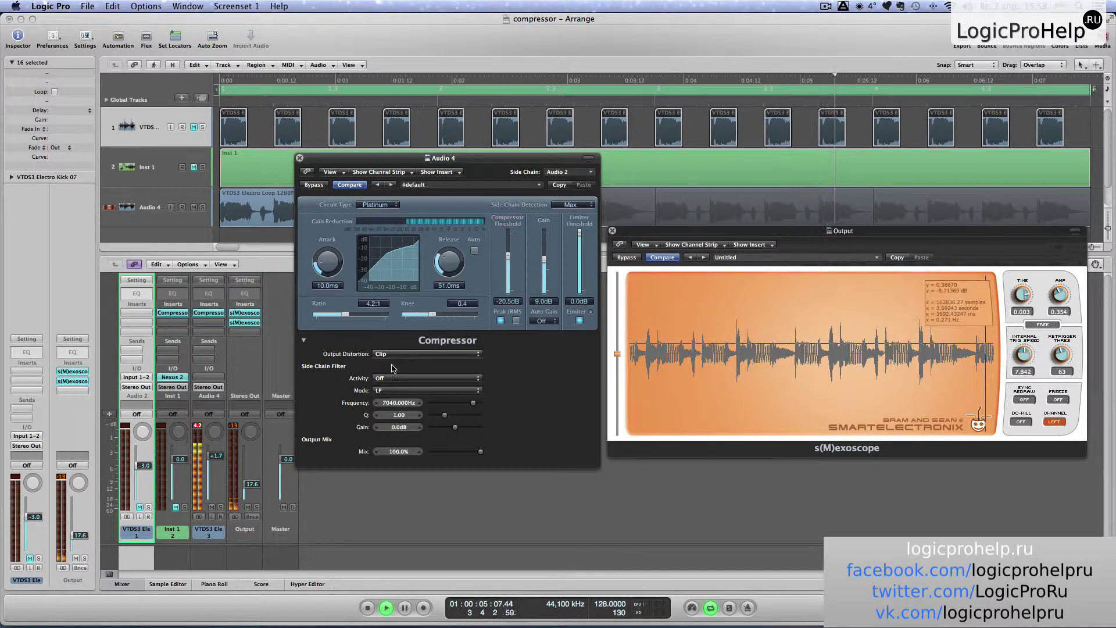
pyautogui.click(383, 353)
pyautogui.click(383, 364)
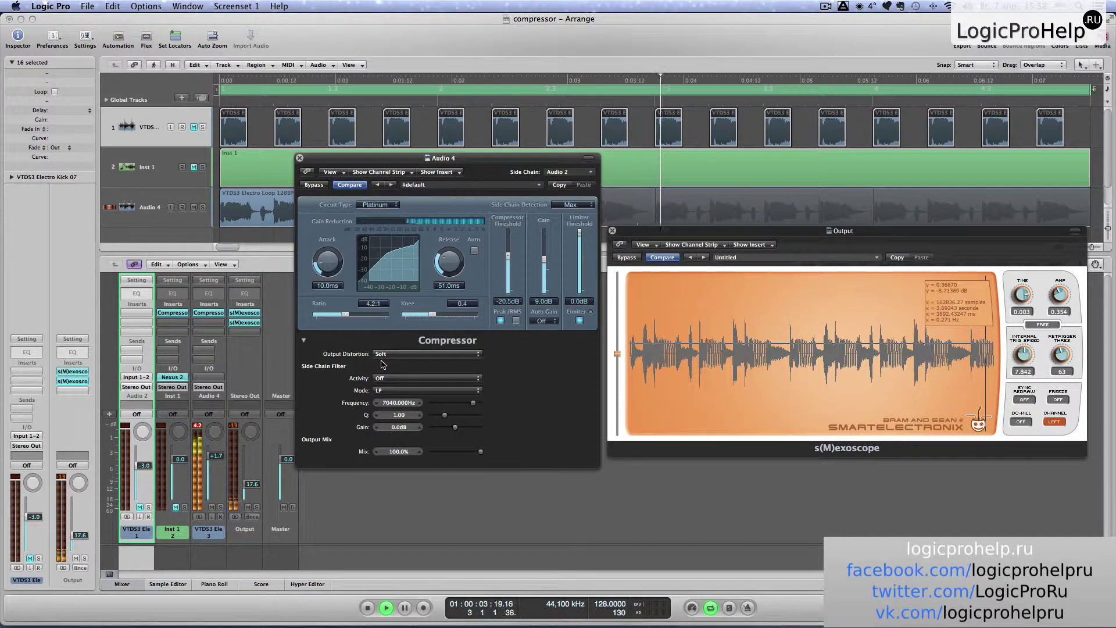
pyautogui.click(368, 610)
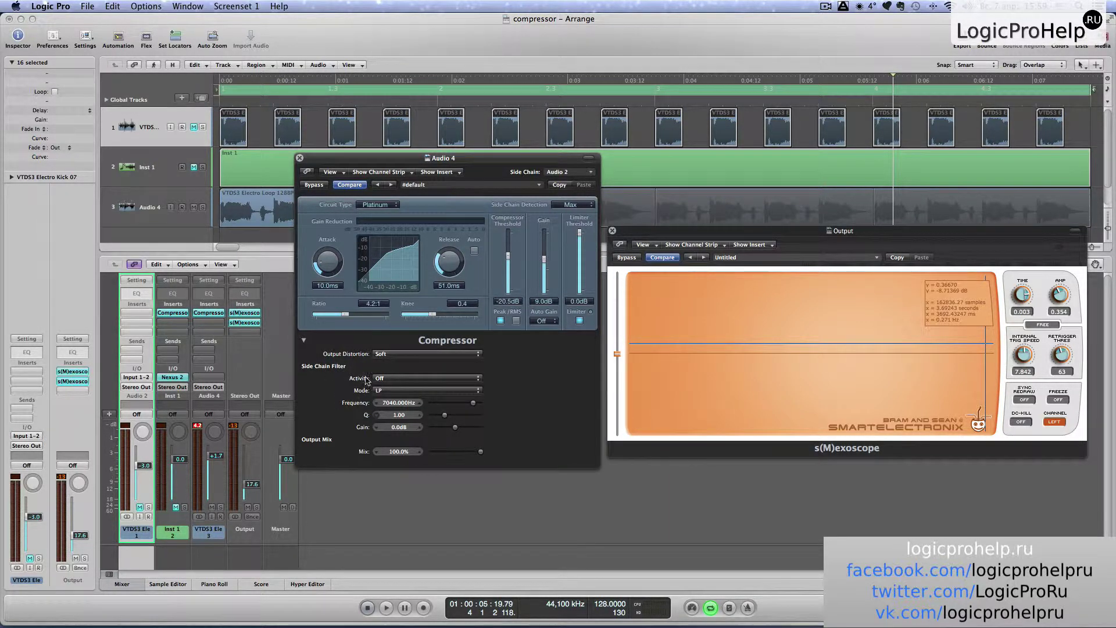
# Close the Audio 4 Compressor, unmute the kick and Inst 1 tracks, and mute the Audio 4 track
pyautogui.click(412, 379)
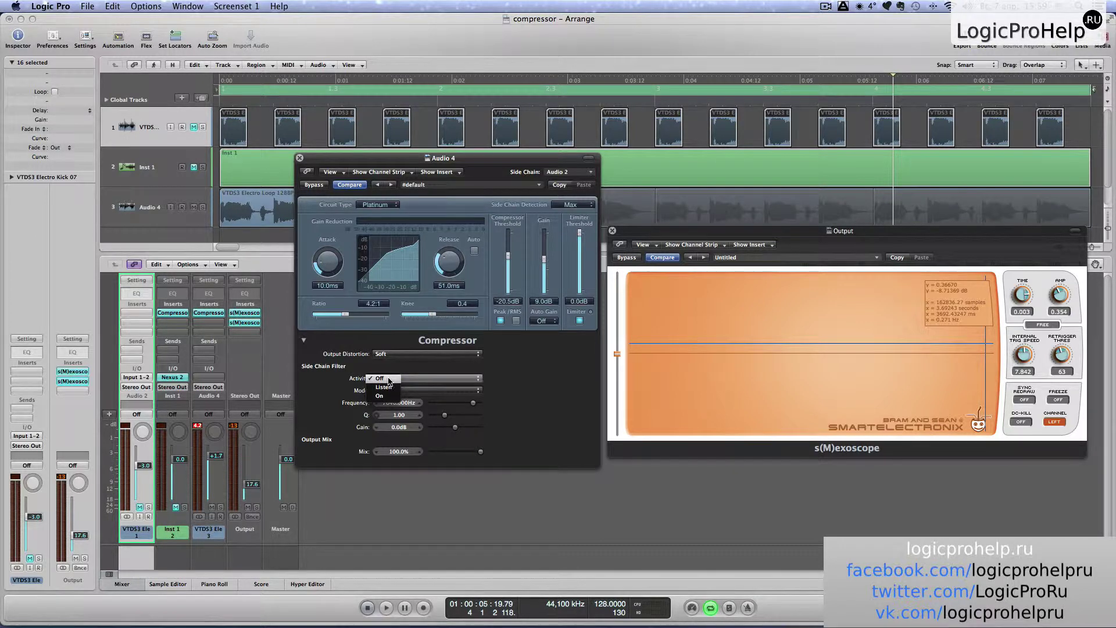
pyautogui.click(413, 380)
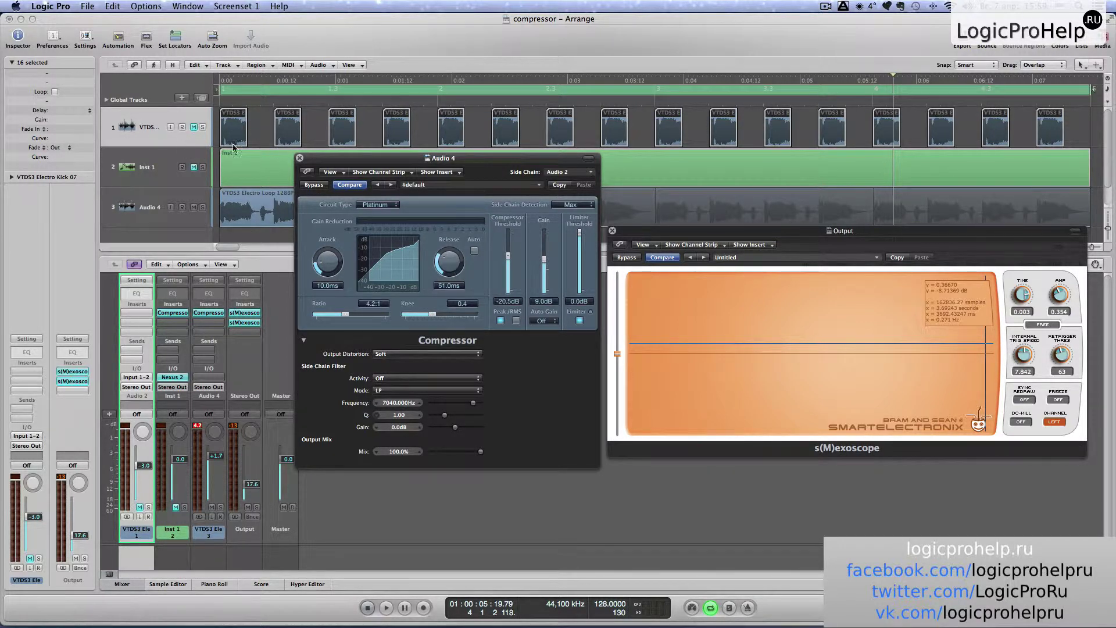
pyautogui.click(299, 158)
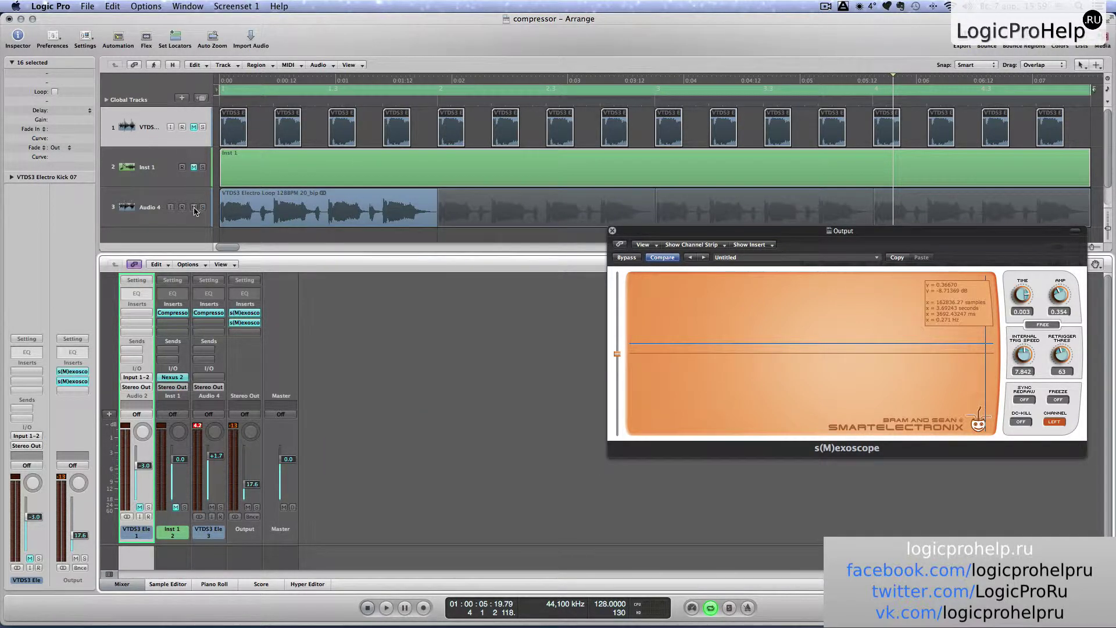
pyautogui.click(194, 167)
pyautogui.click(193, 127)
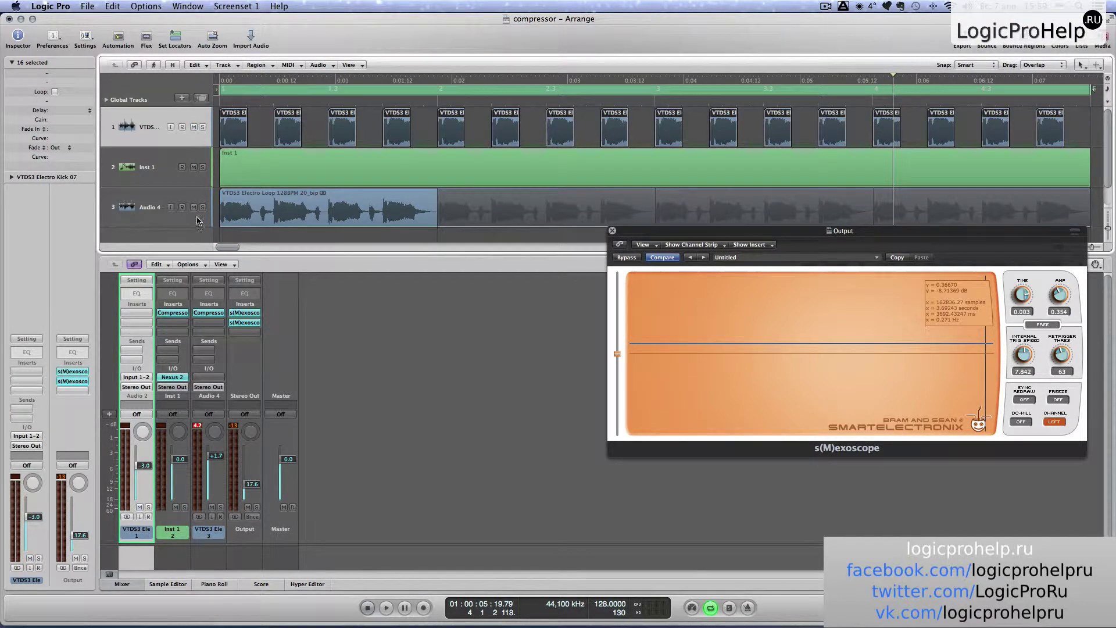
pyautogui.click(195, 208)
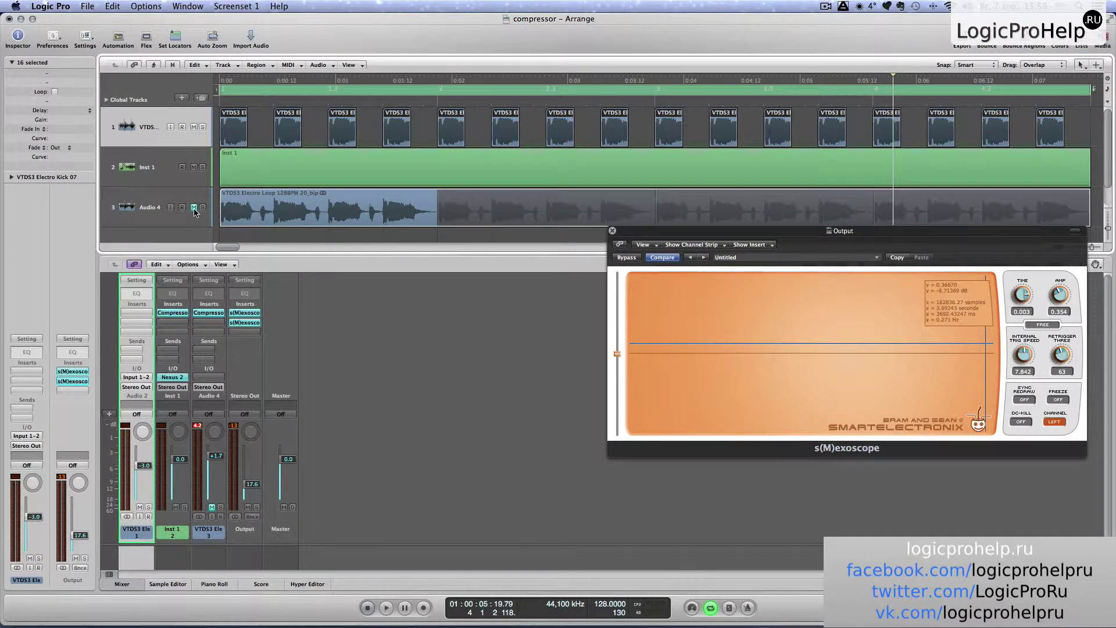
# Set the kick channel strip's output to No Output
pyautogui.click(136, 387)
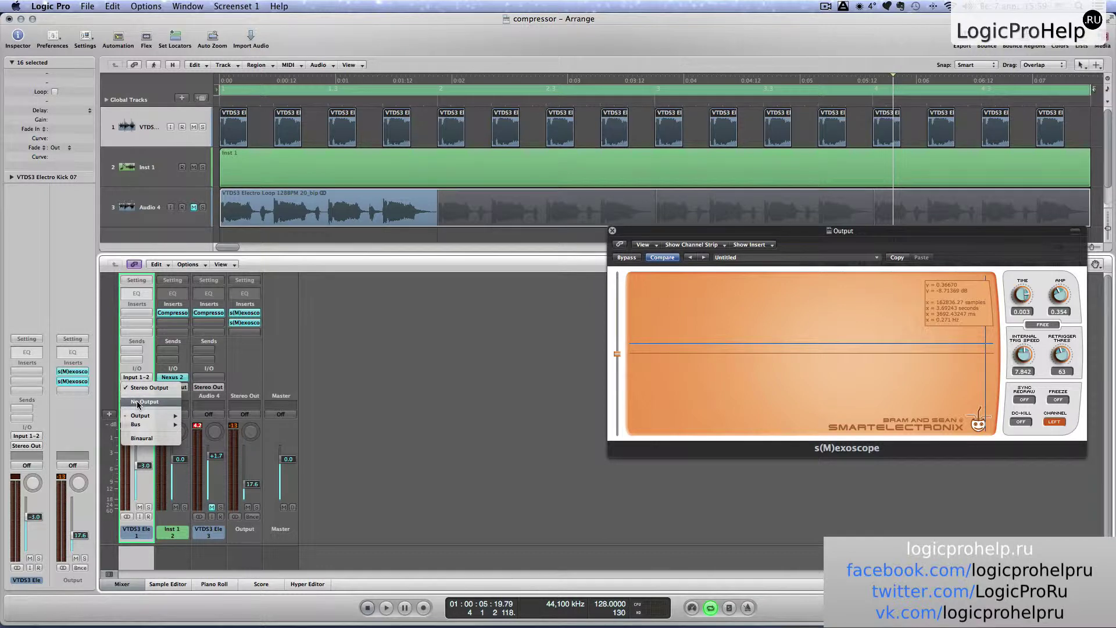
pyautogui.click(139, 402)
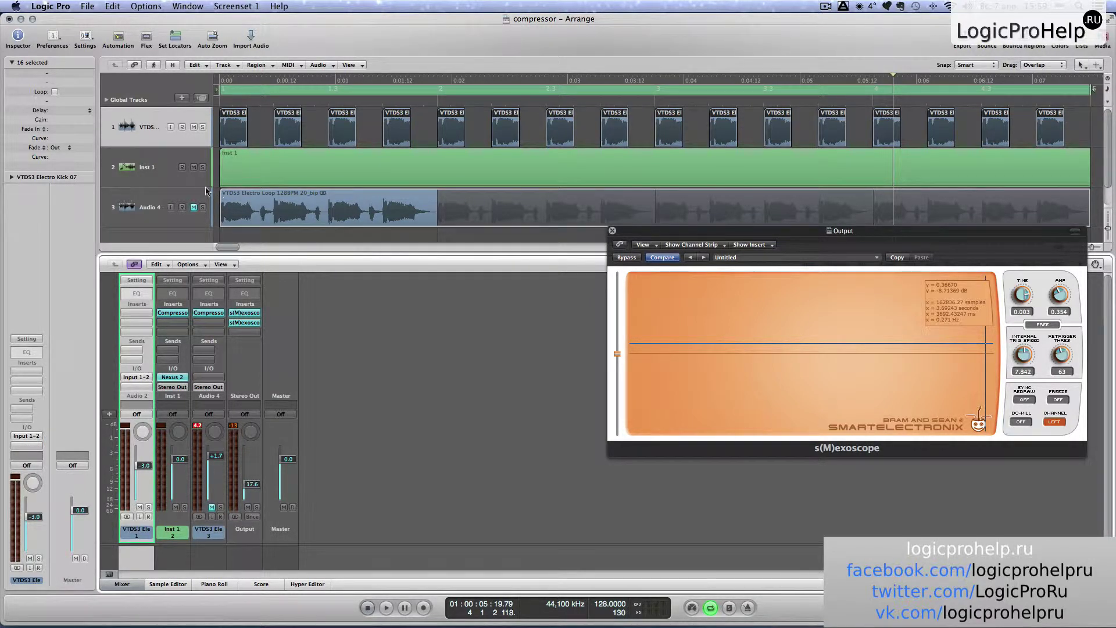
# Open the Inst 1 Compressor in place of the oscilloscope and set its side chain source to Audio 2
pyautogui.click(172, 538)
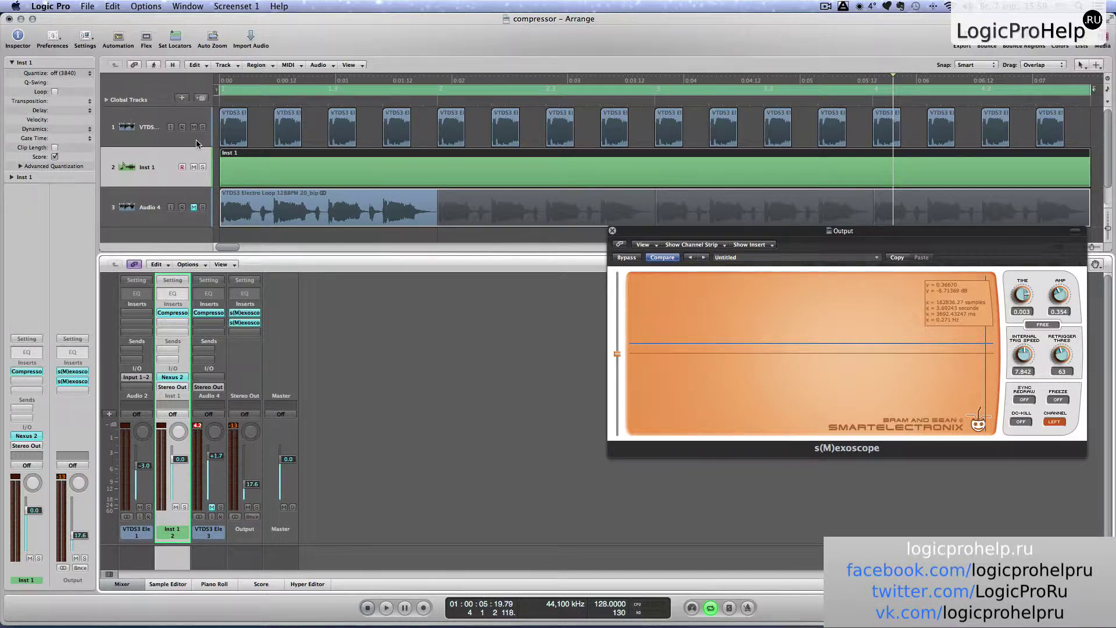
pyautogui.click(199, 423)
pyautogui.click(170, 316)
pyautogui.moveTo(340, 177); pyautogui.dragTo(368, 214)
pyautogui.click(678, 267)
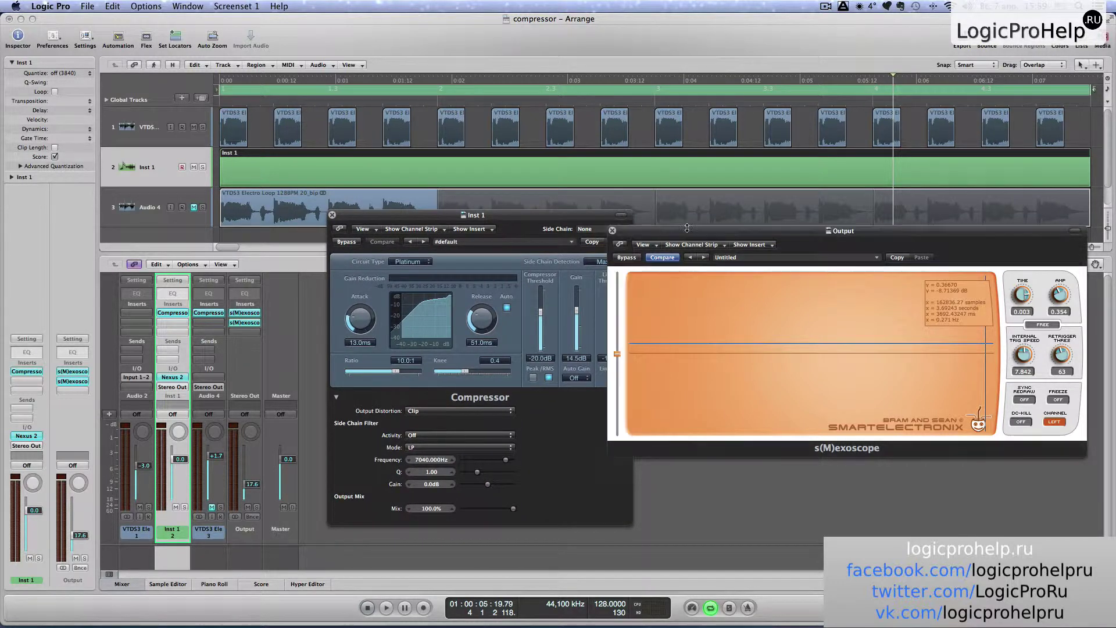
pyautogui.click(612, 231)
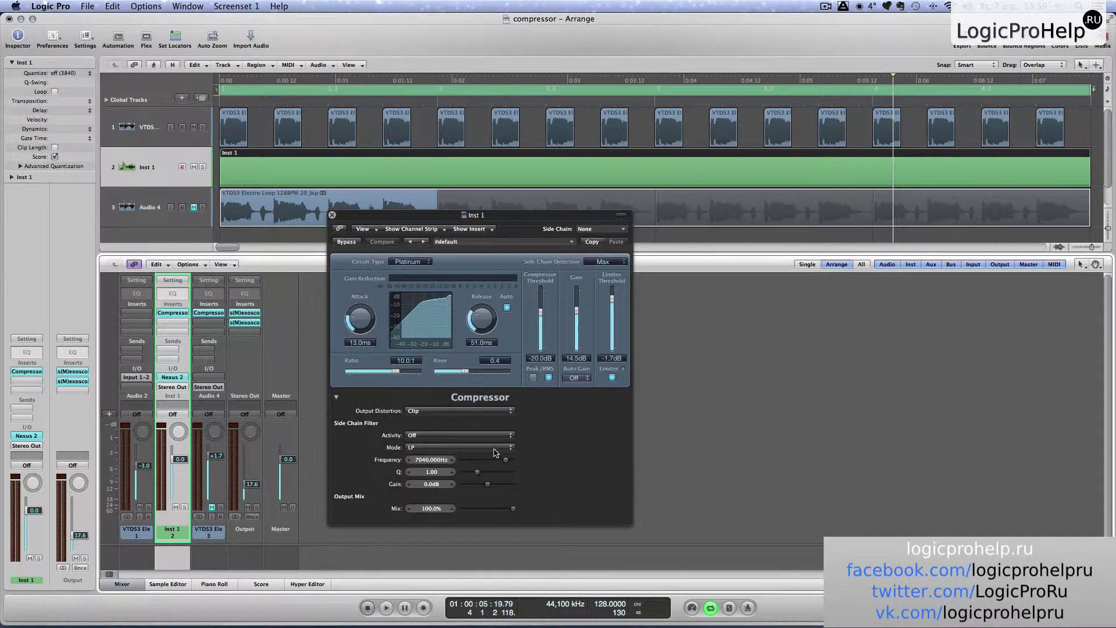
pyautogui.click(602, 229)
pyautogui.click(639, 244)
# Play the loop and compare the Inst 1 sound with the Compressor bypassed and active
pyautogui.press('space')
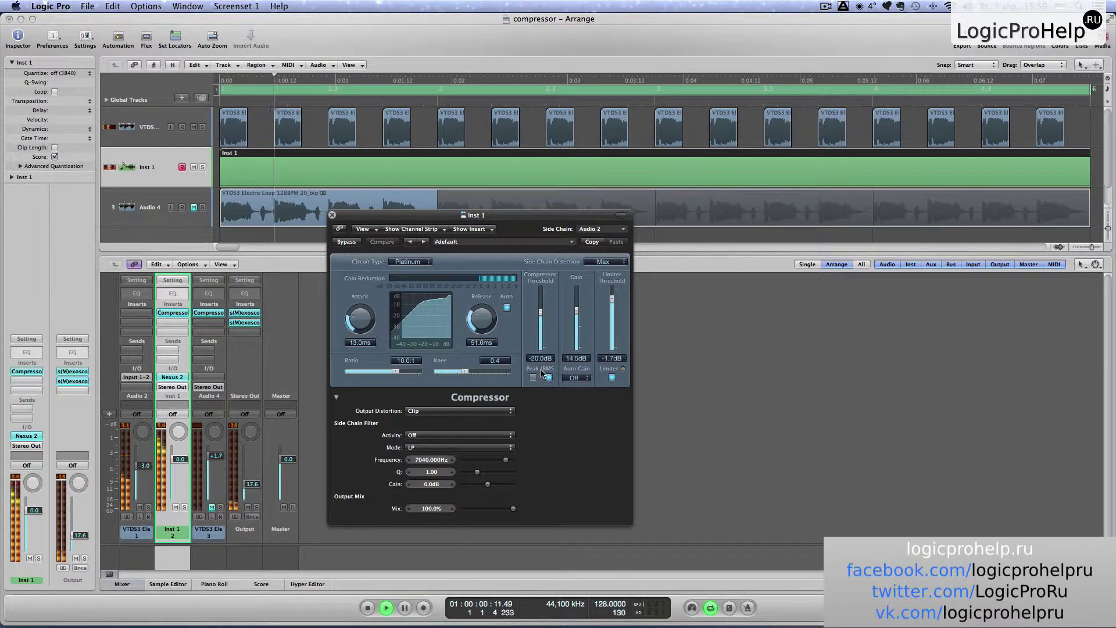
pyautogui.moveTo(497, 219); pyautogui.dragTo(539, 228)
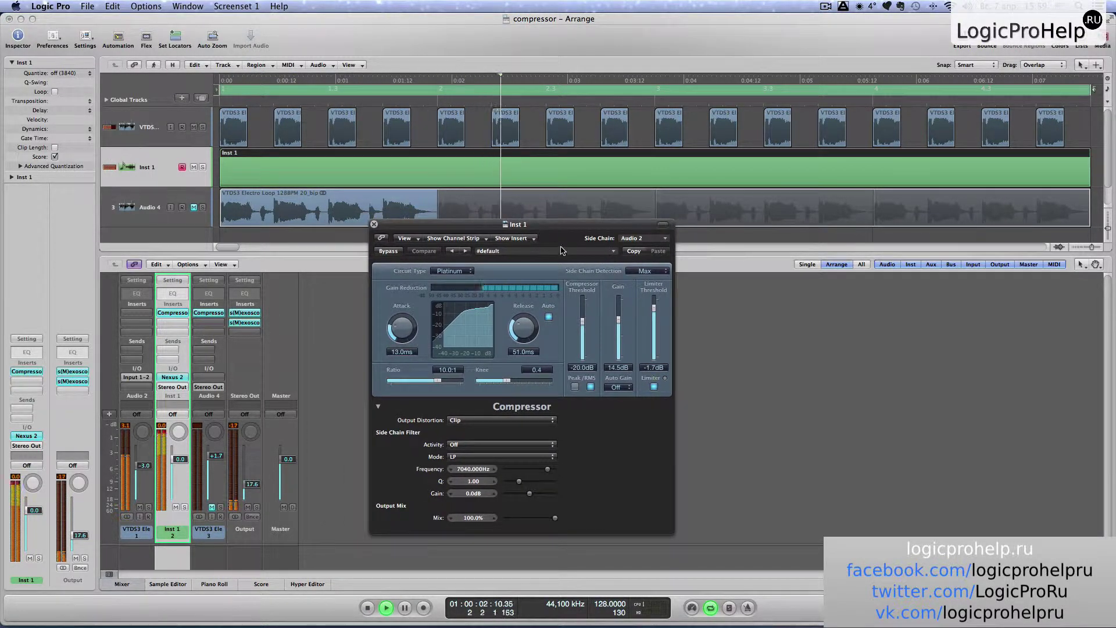
pyautogui.click(386, 252)
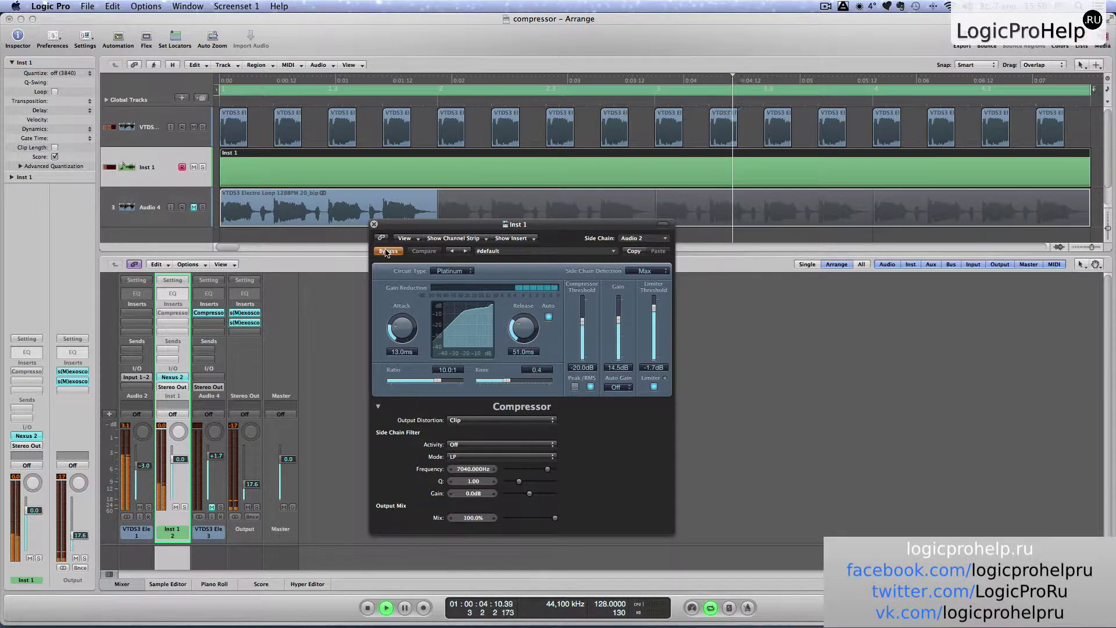
pyautogui.click(386, 251)
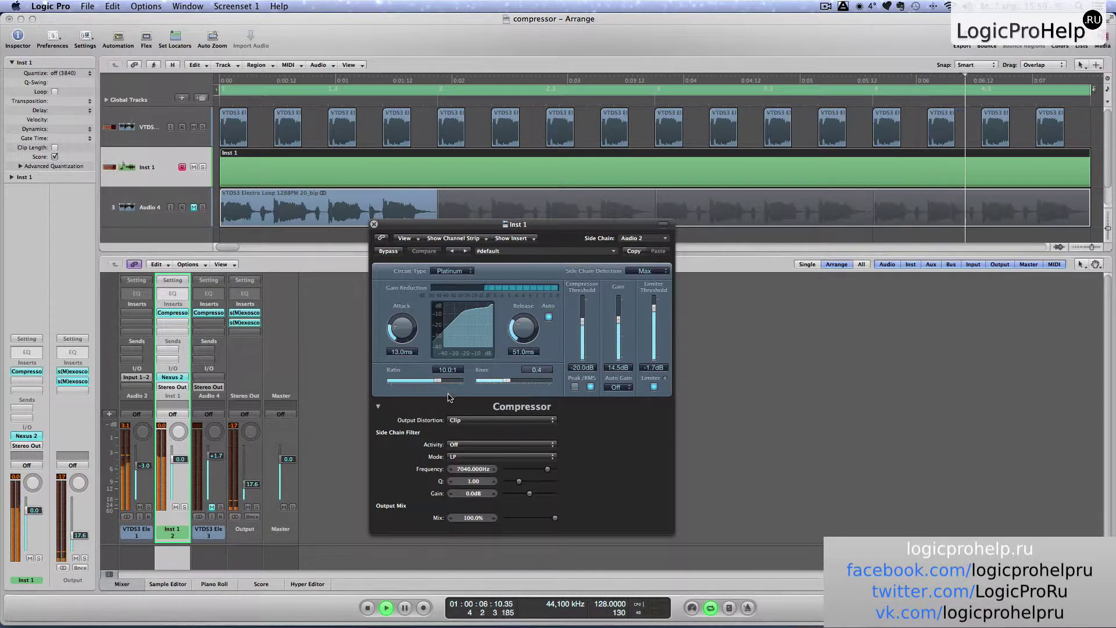
# Set the Inst 1 Compressor to ratio 5.6:1, VCA circuit type, release 54.0 ms and knee 0.6 during playback, then stop
pyautogui.moveTo(437, 381); pyautogui.dragTo(425, 380)
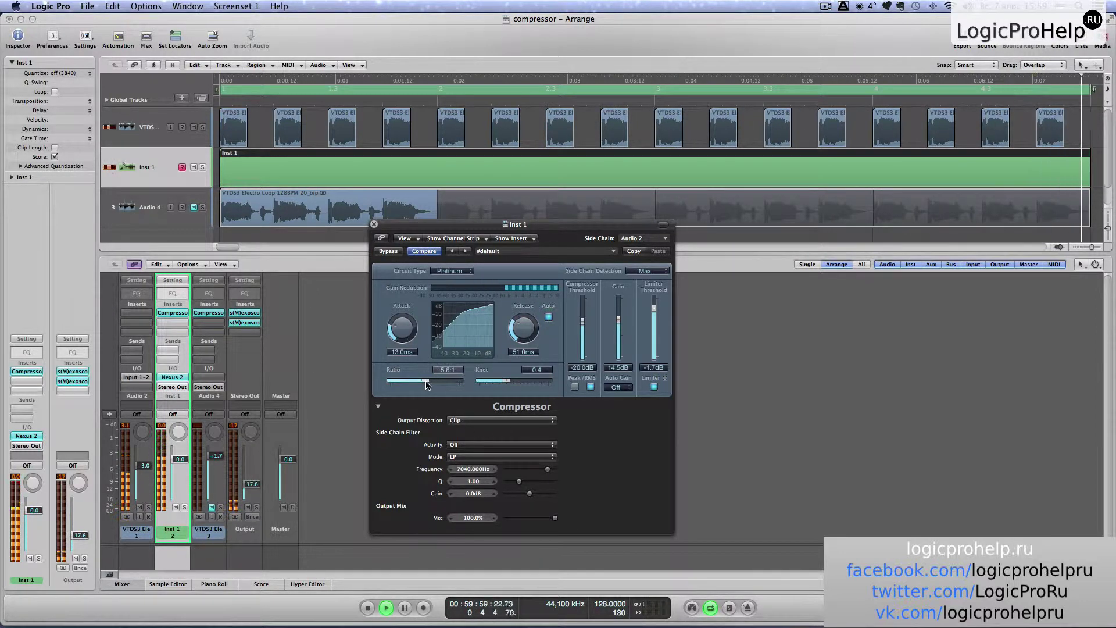
pyautogui.click(452, 271)
pyautogui.click(448, 305)
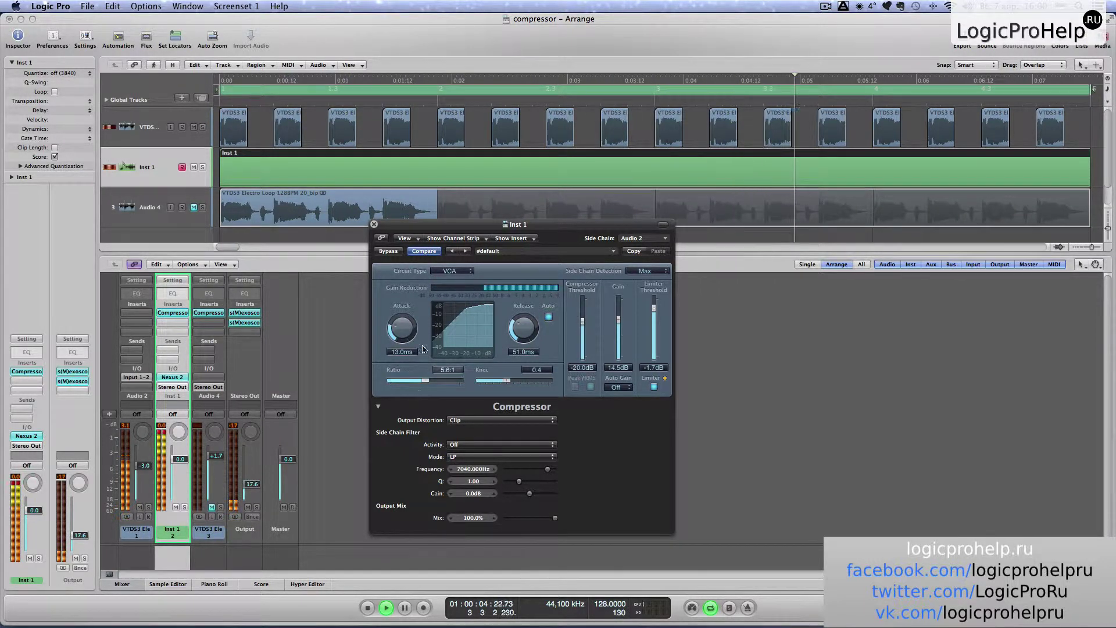
pyautogui.moveTo(521, 340); pyautogui.dragTo(521, 336)
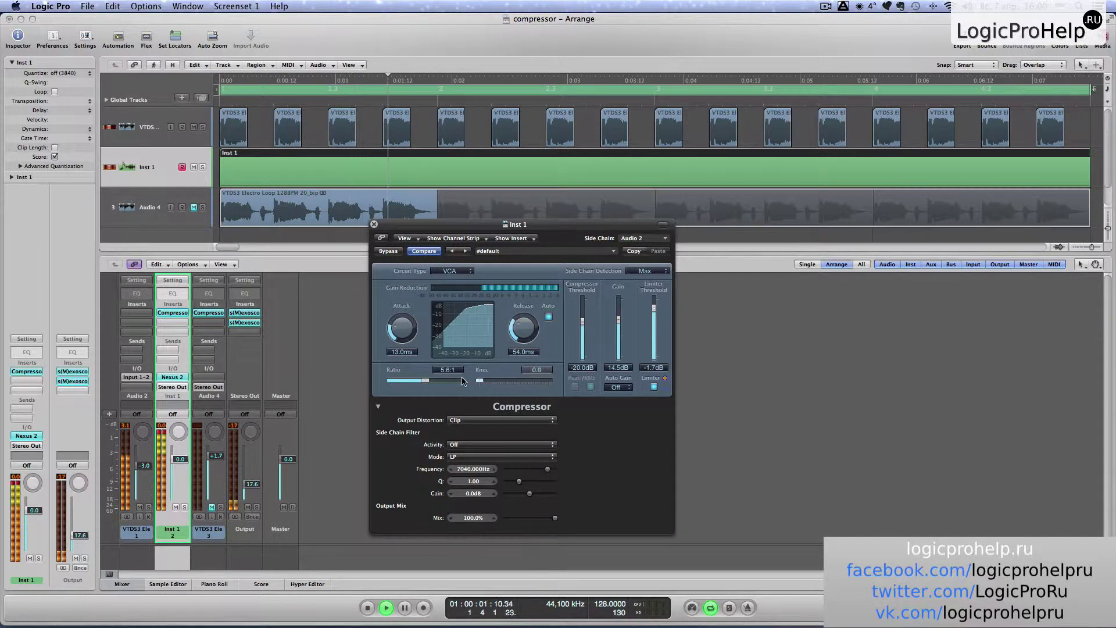
pyautogui.moveTo(508, 382); pyautogui.dragTo(521, 382)
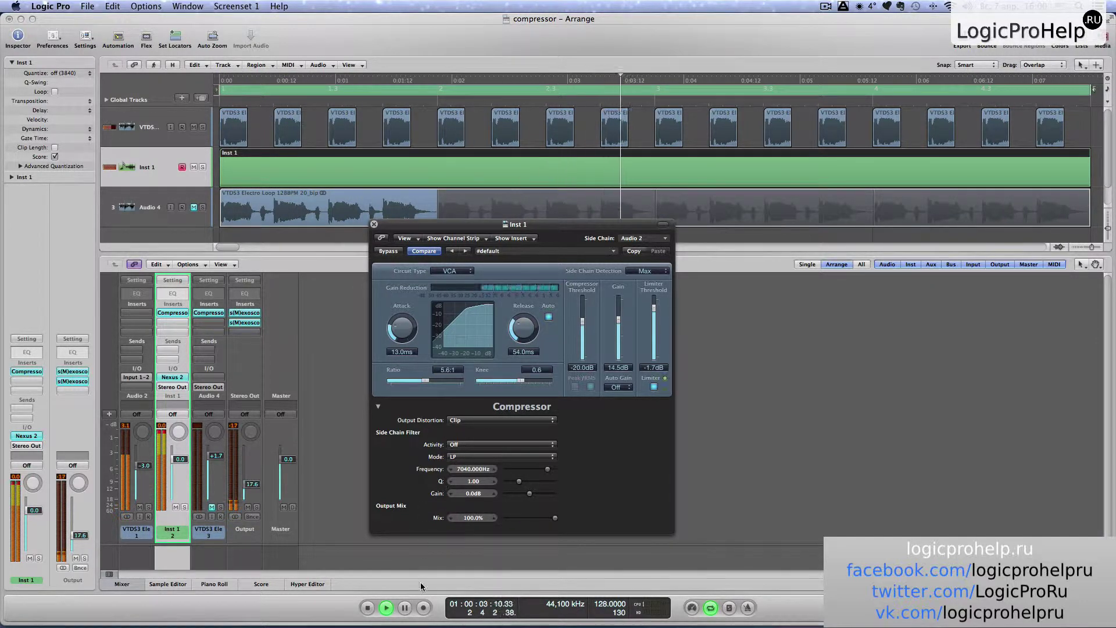
pyautogui.press('space')
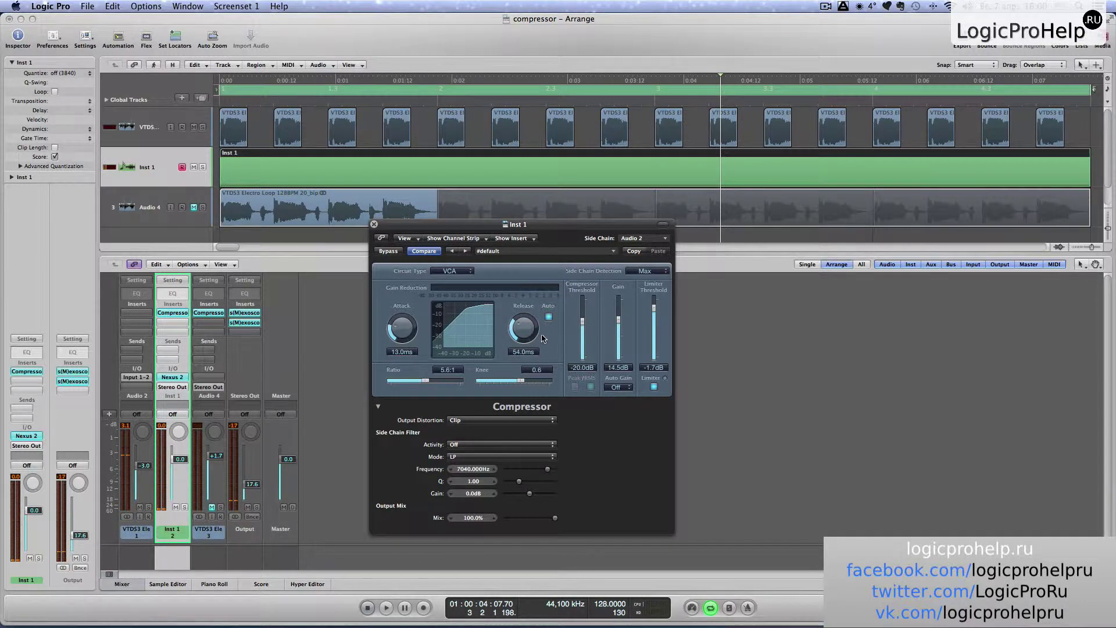
# Set the Inst 1 Compressor's side chain filter Activity to Listen and briefly play the loop to audition it
pyautogui.click(468, 444)
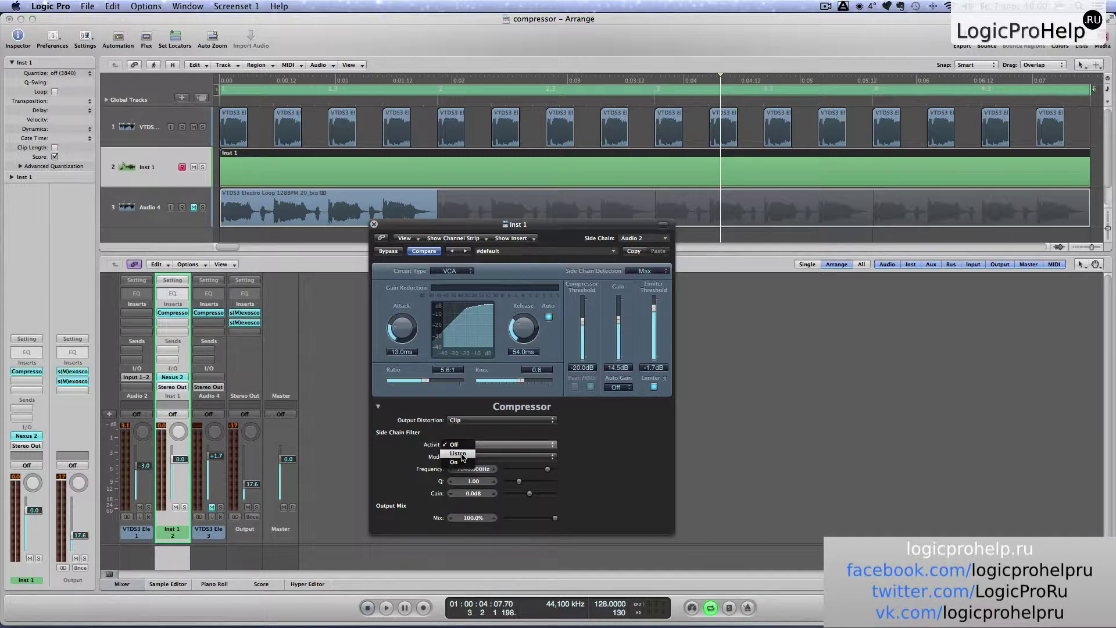
pyautogui.click(463, 454)
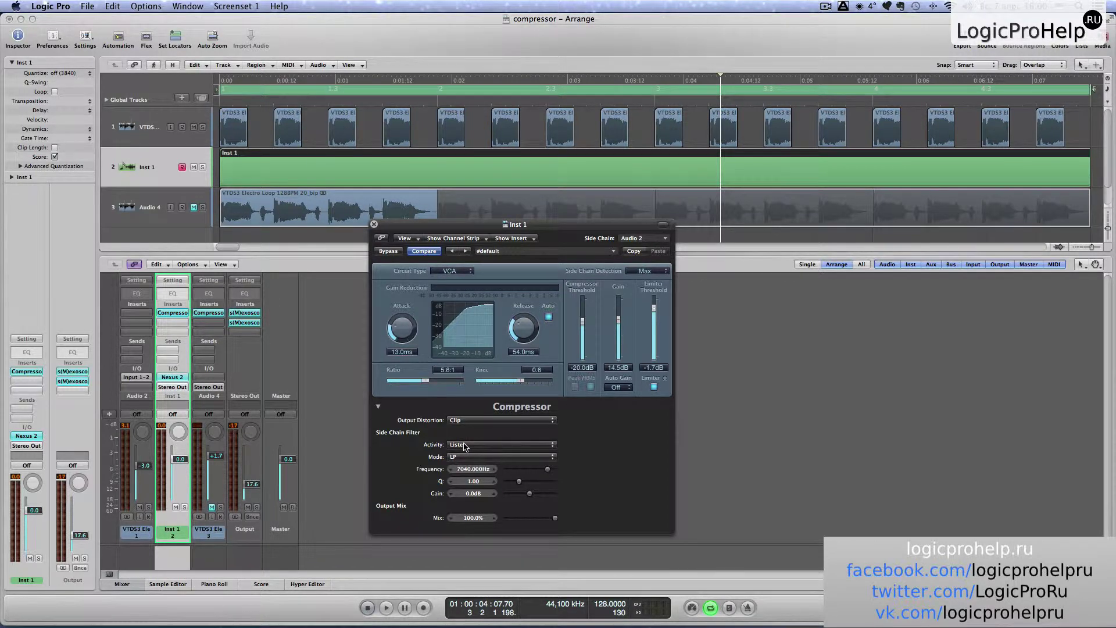
pyautogui.click(386, 608)
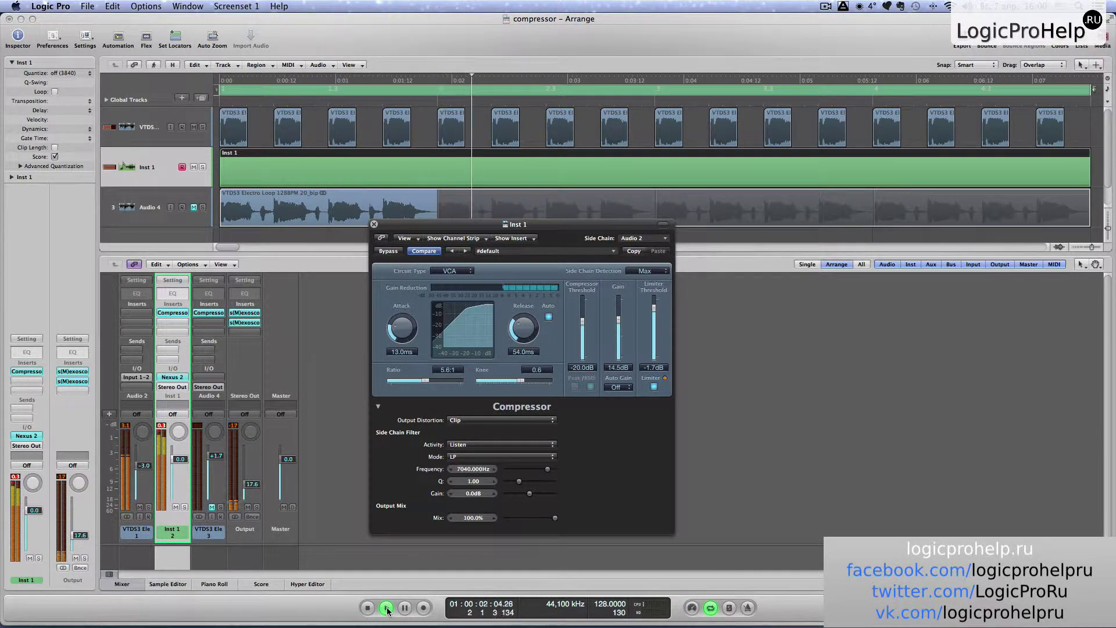
pyautogui.click(368, 608)
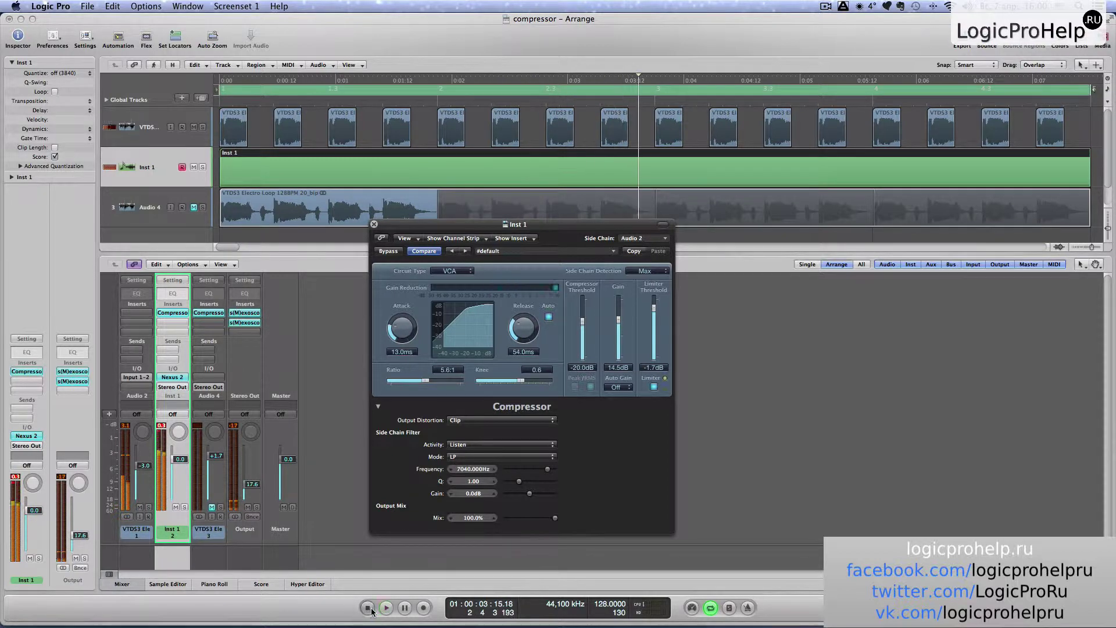
pyautogui.click(475, 444)
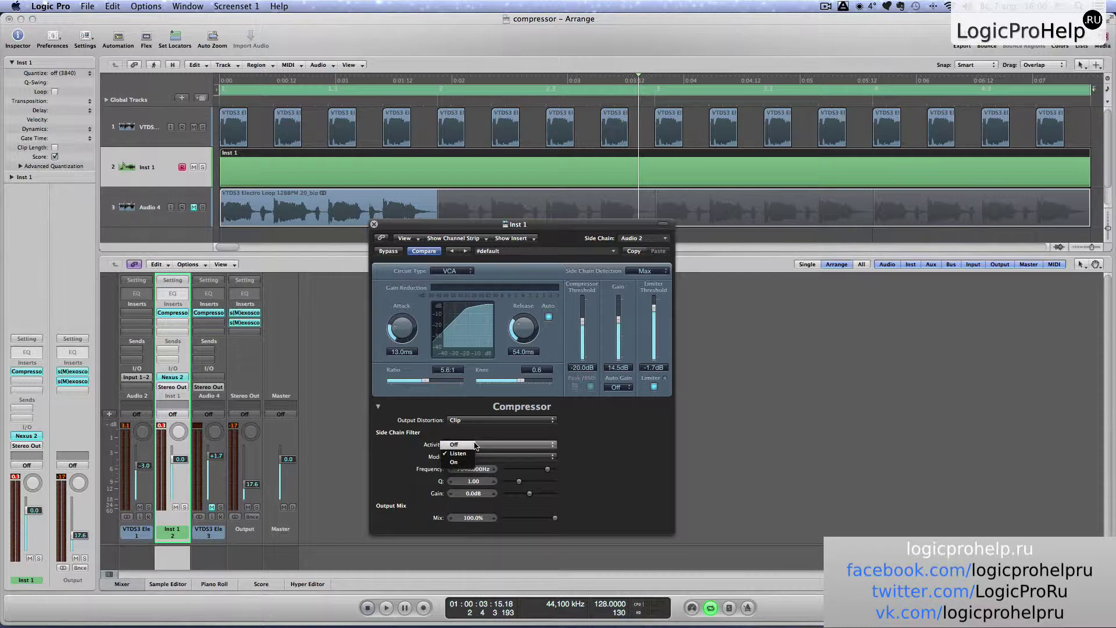
pyautogui.click(455, 403)
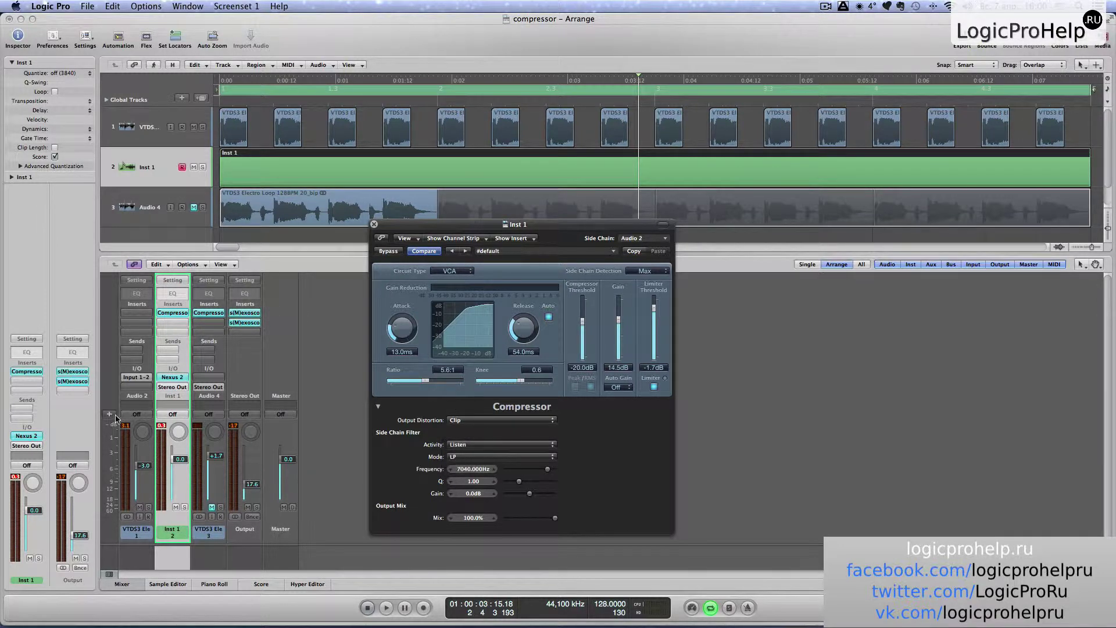
# Select the Audio 2 kick channel and inspect its output routing options, leaving it without an output
pyautogui.click(142, 531)
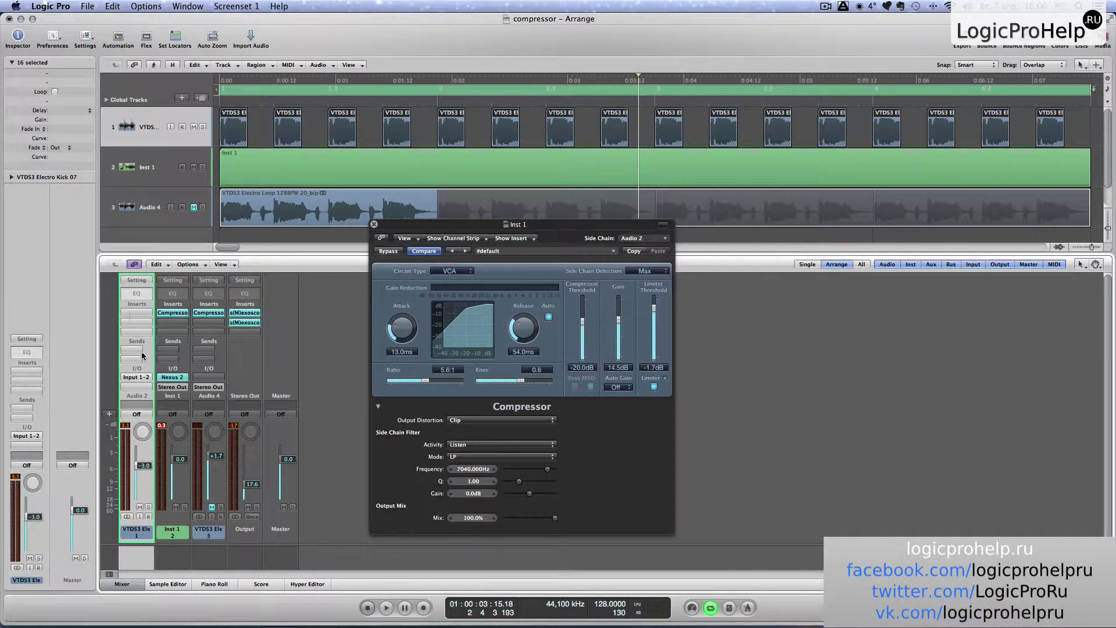
pyautogui.click(144, 386)
pyautogui.moveTo(163, 397)
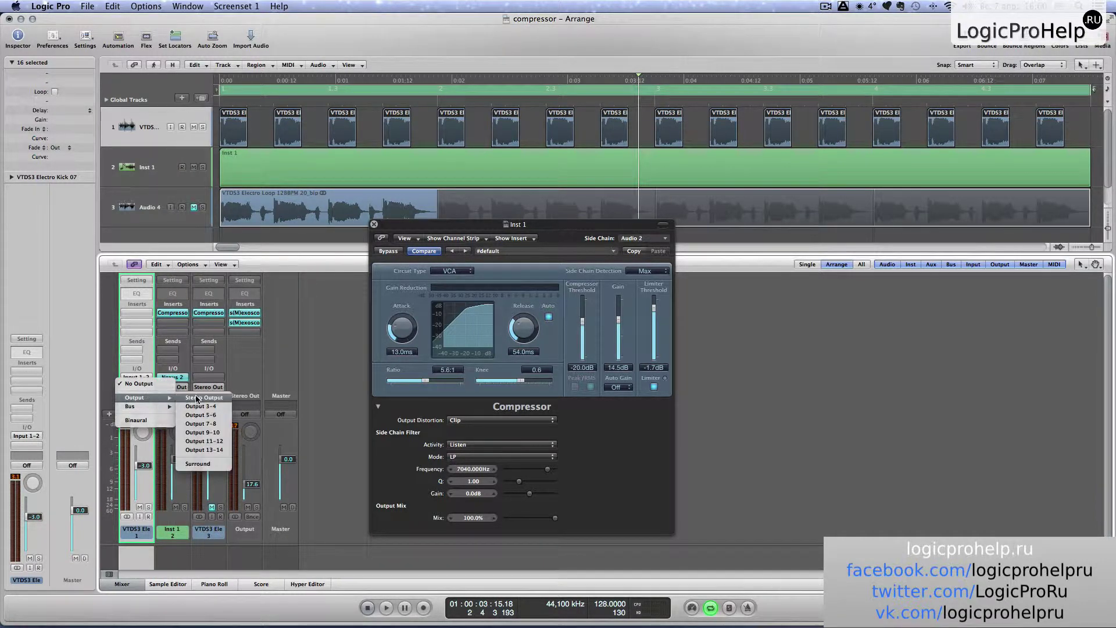
pyautogui.click(276, 370)
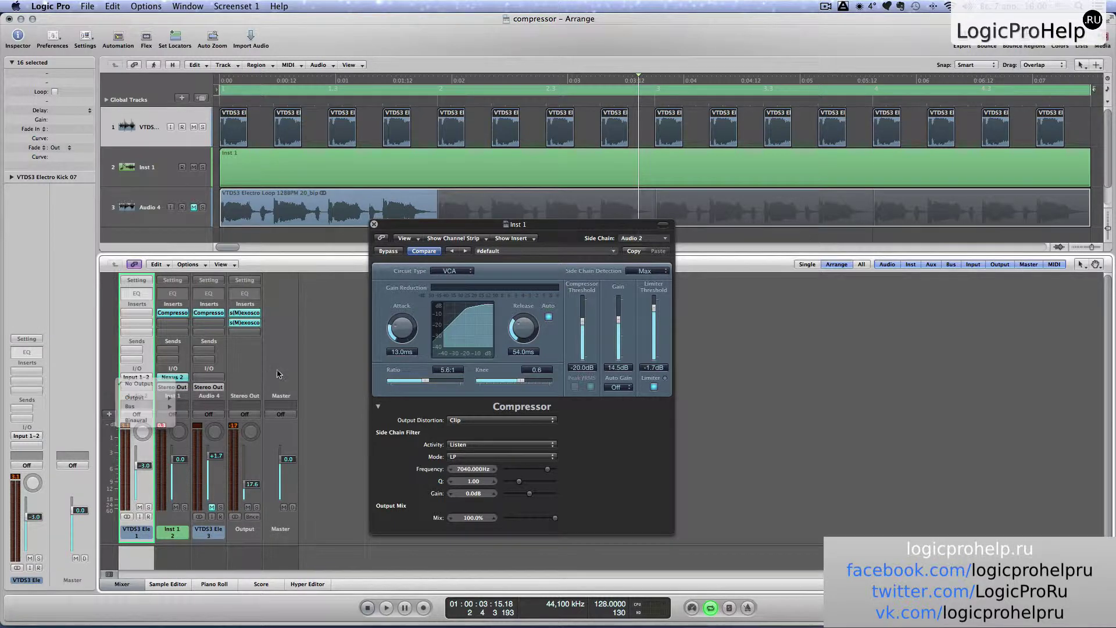
# Solo the kick track, play it briefly to check its sound, and turn the solo off
pyautogui.click(202, 127)
pyautogui.press('space')
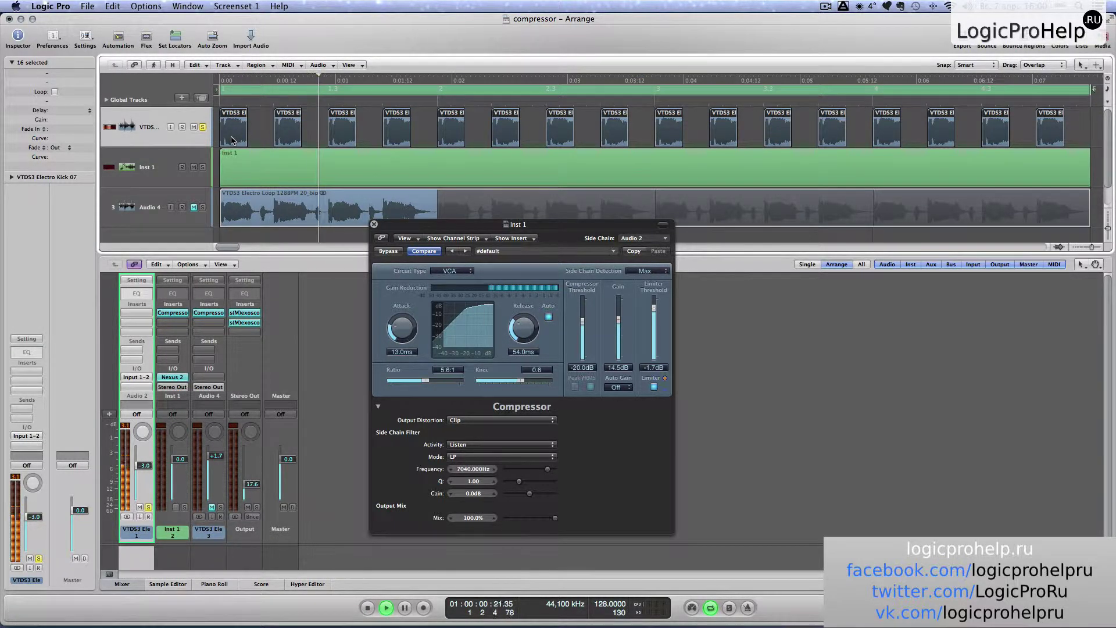
pyautogui.press('space')
pyautogui.click(203, 127)
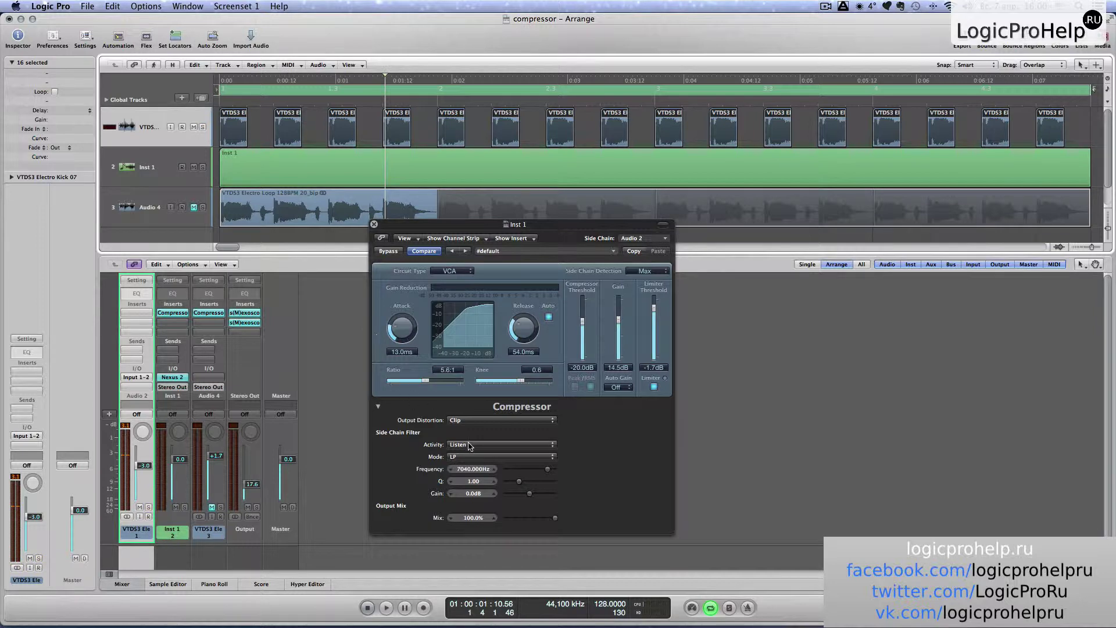
# Select Inst 1 and compare its Compressor's side chain filter Activity at On and Off during playback, leaving it Off
pyautogui.click(172, 534)
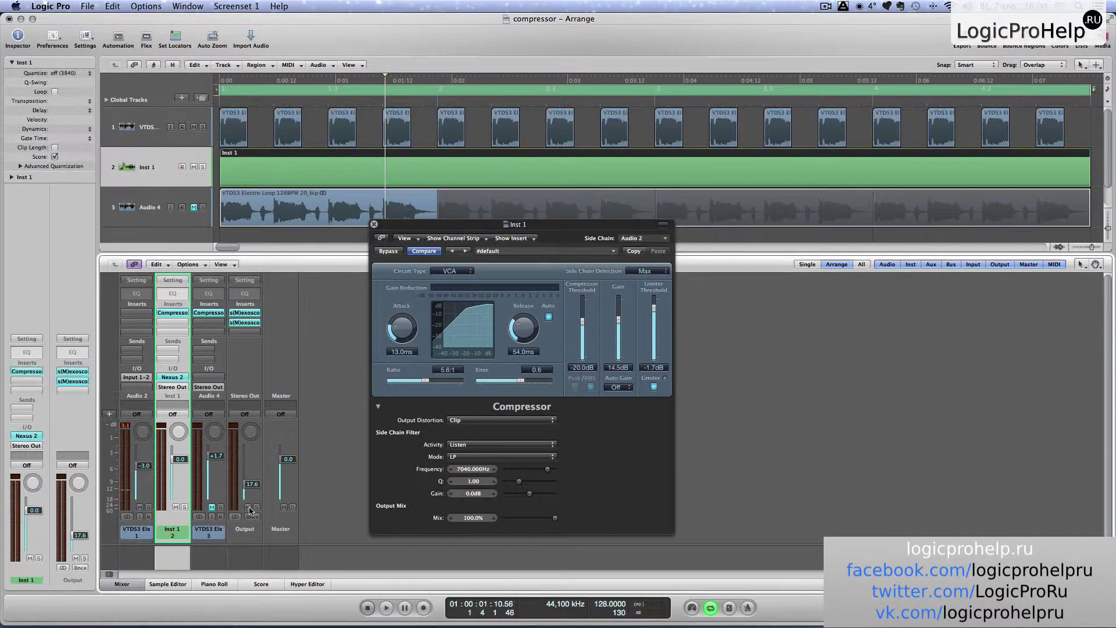
pyautogui.press('space')
pyautogui.click(472, 445)
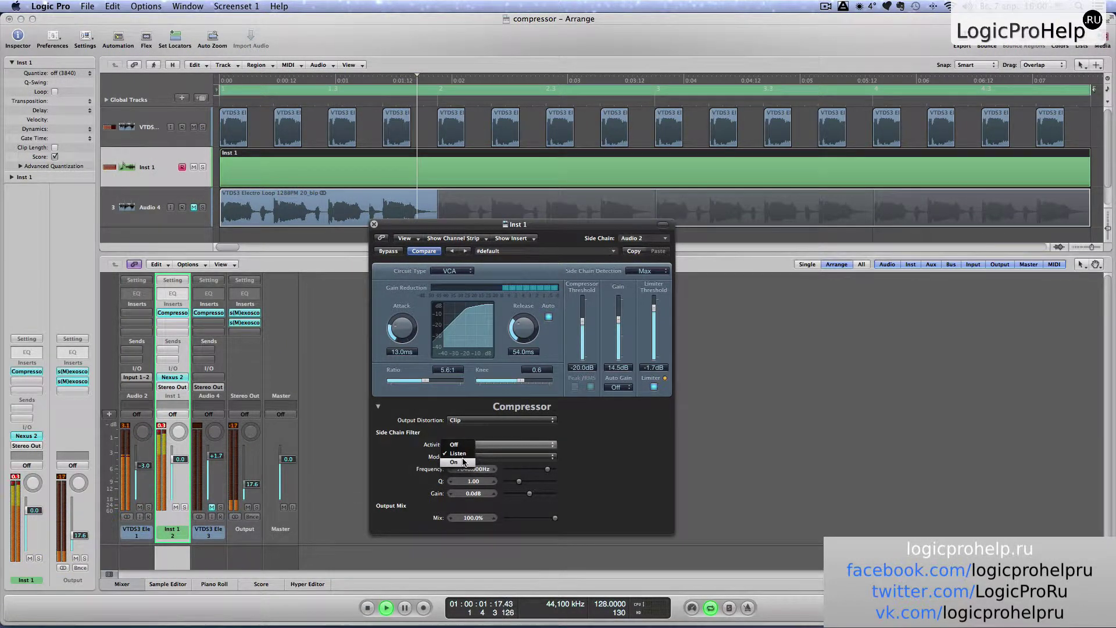
pyautogui.click(462, 461)
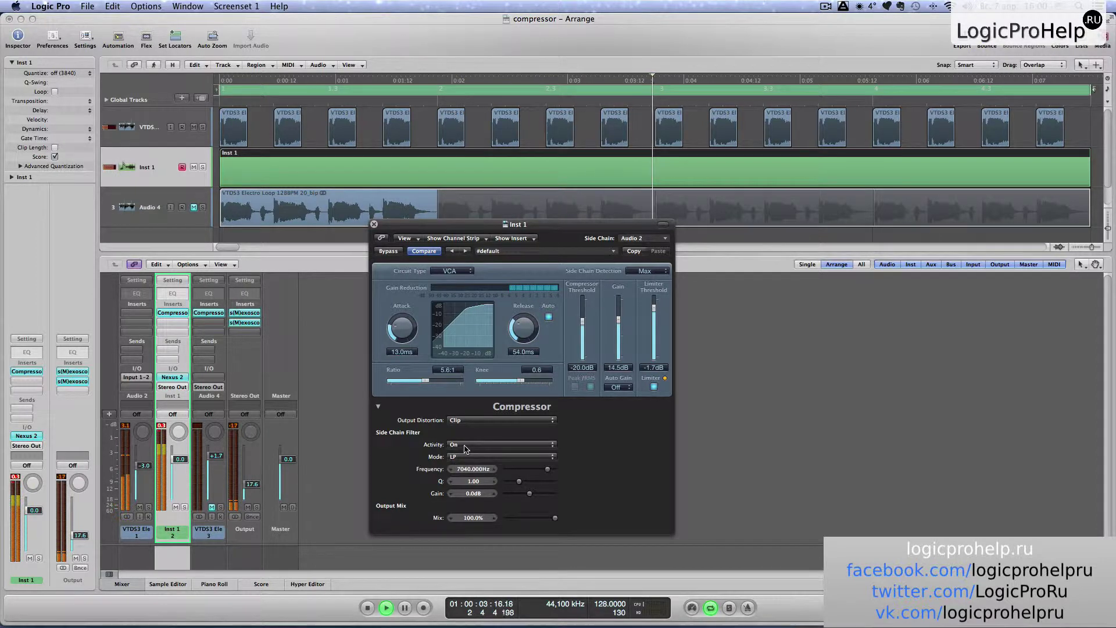
pyautogui.click(459, 446)
pyautogui.click(460, 445)
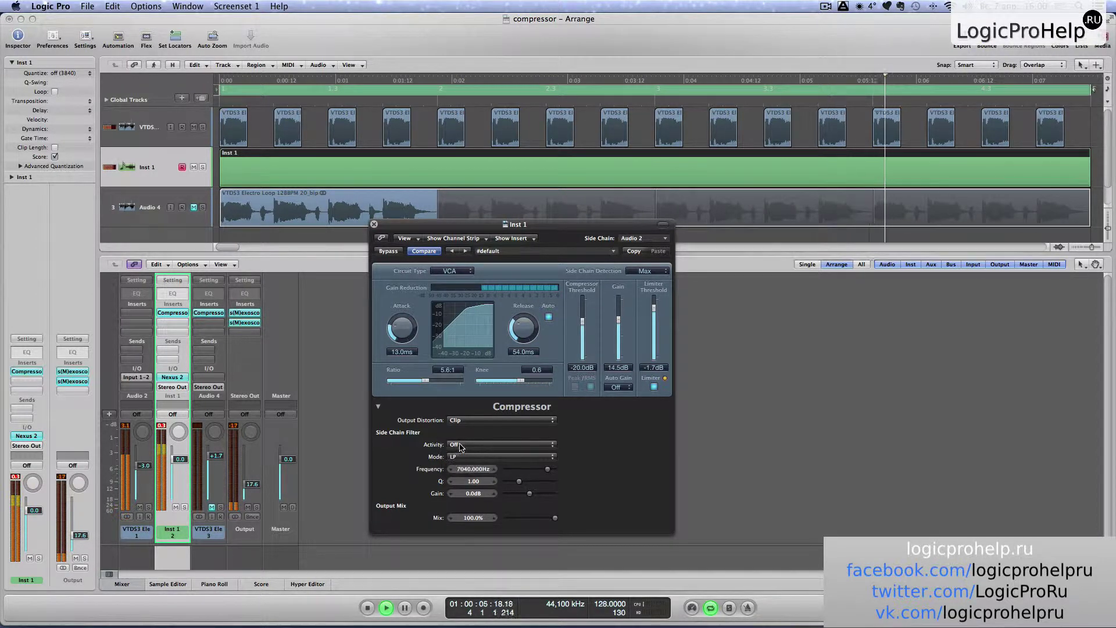
pyautogui.press('space')
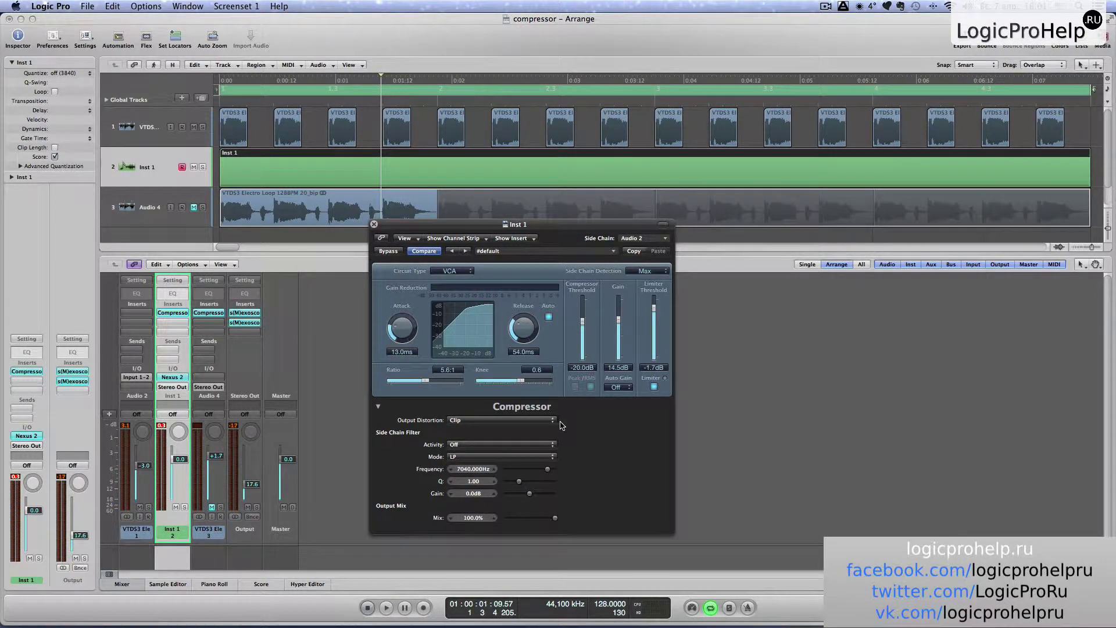
# Review the Compressor's side chain filter modes and set the Mode to HS
pyautogui.click(480, 457)
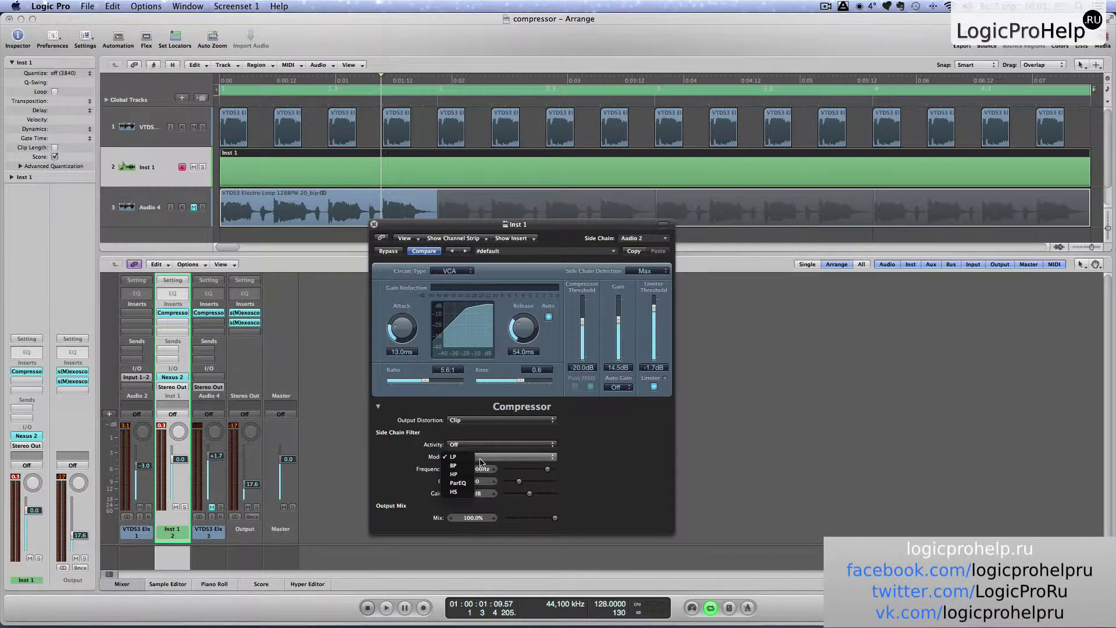
pyautogui.click(465, 466)
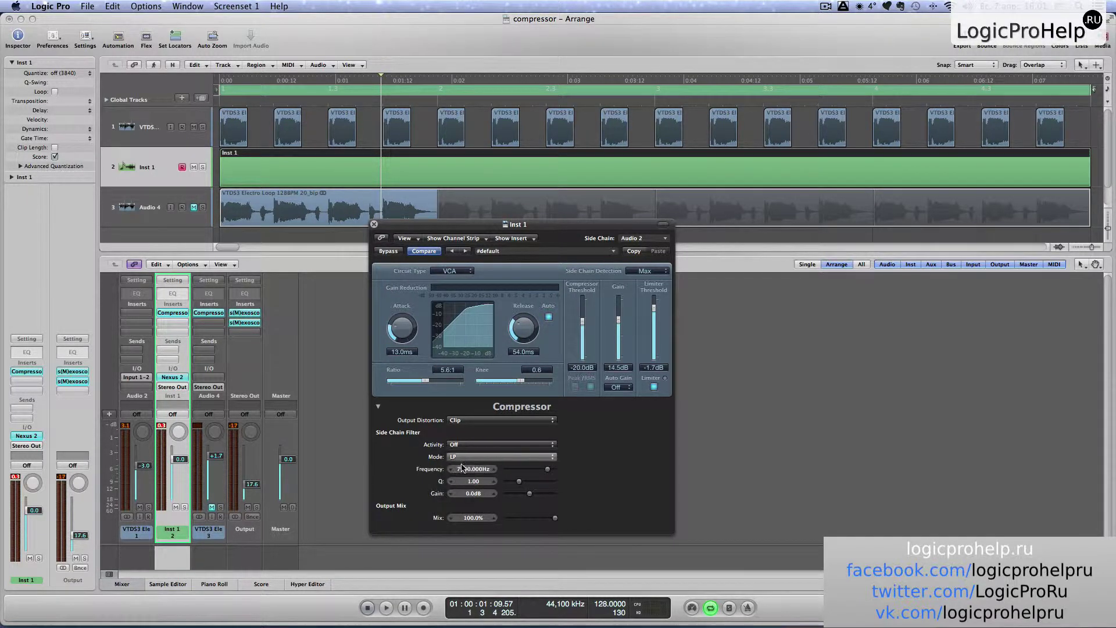
pyautogui.click(467, 458)
pyautogui.click(459, 456)
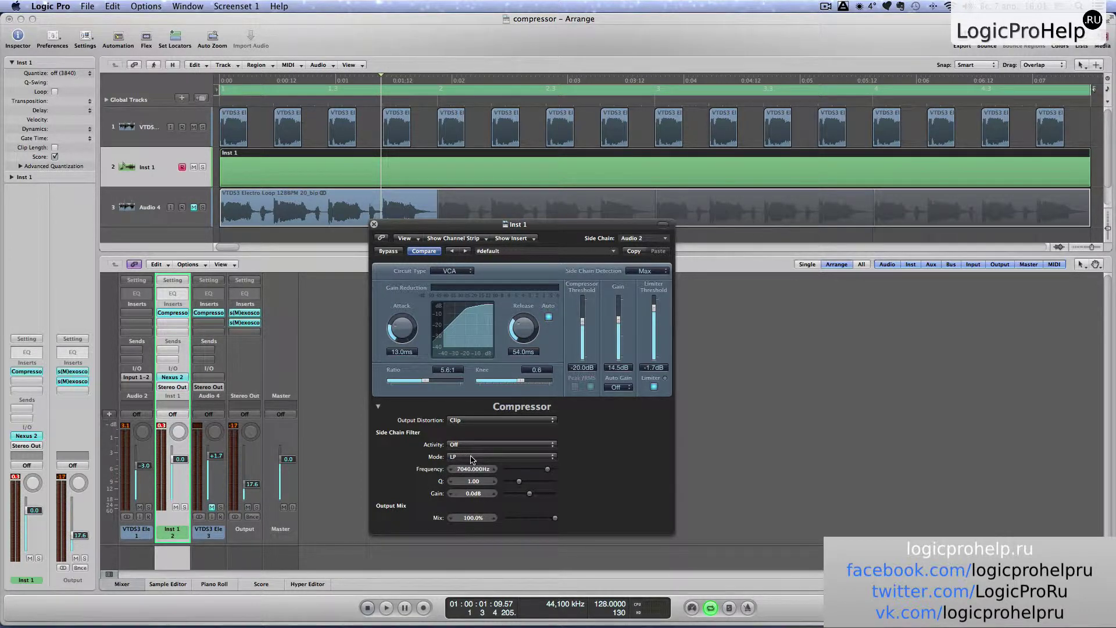
pyautogui.click(472, 458)
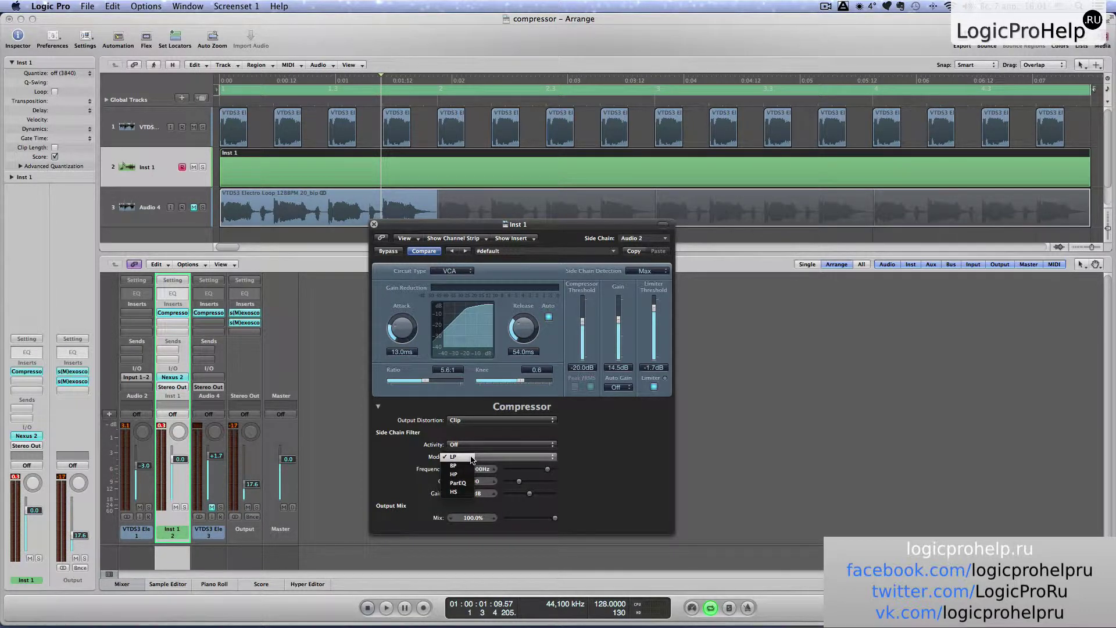
pyautogui.click(459, 492)
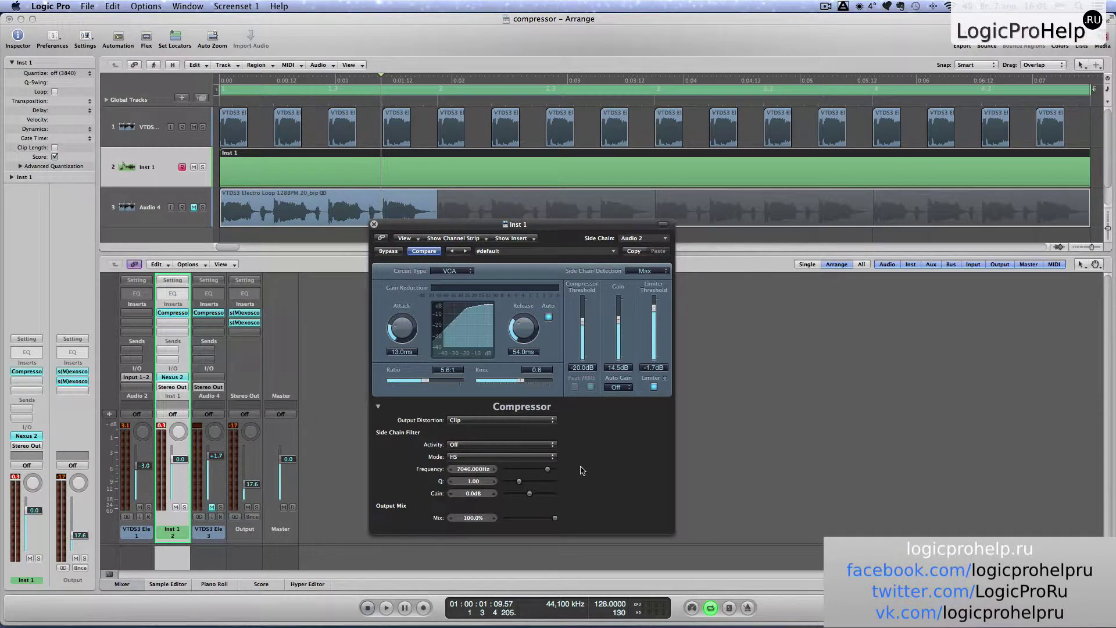
# Set the side chain filter to frequency 3322.4 Hz, Q 2.20 and gain 6.5 dB, and try a lower output mix before restoring 100%
pyautogui.moveTo(547, 469); pyautogui.dragTo(540, 497)
pyautogui.moveTo(555, 517)
pyautogui.mouseDown()
pyautogui.moveTo(499, 521)
pyautogui.moveTo(552, 522)
pyautogui.moveTo(523, 524)
pyautogui.moveTo(539, 524)
pyautogui.mouseUp()
pyautogui.moveTo(540, 519); pyautogui.dragTo(600, 531)
# Collapse the Compressor's extended parameters and reposition its window over the arrangement and mixer
pyautogui.moveTo(543, 228); pyautogui.dragTo(545, 155)
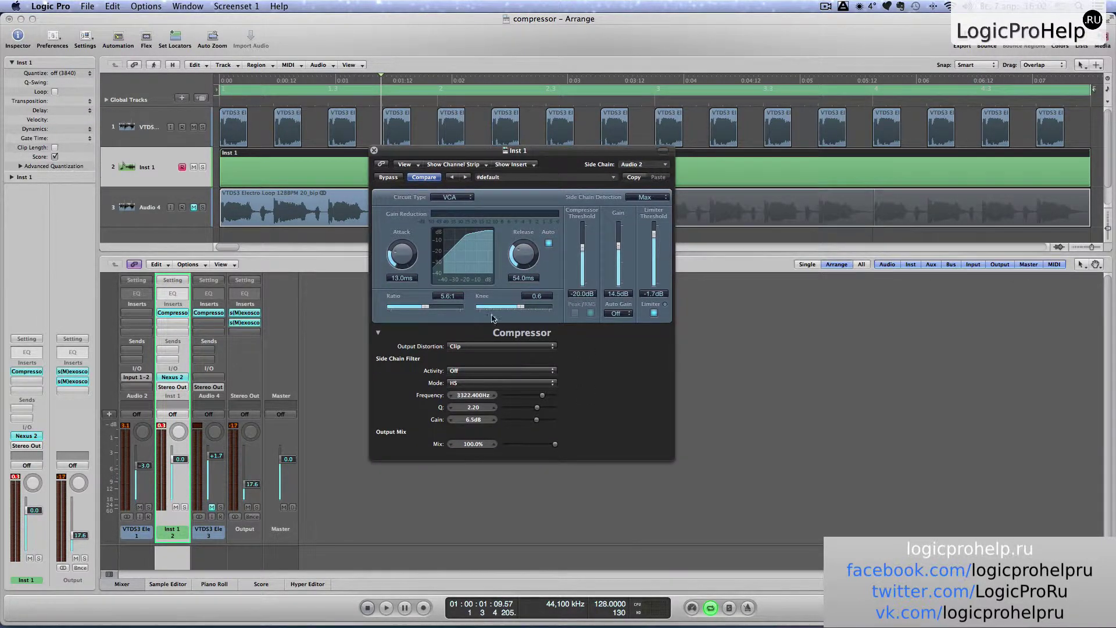
pyautogui.click(379, 336)
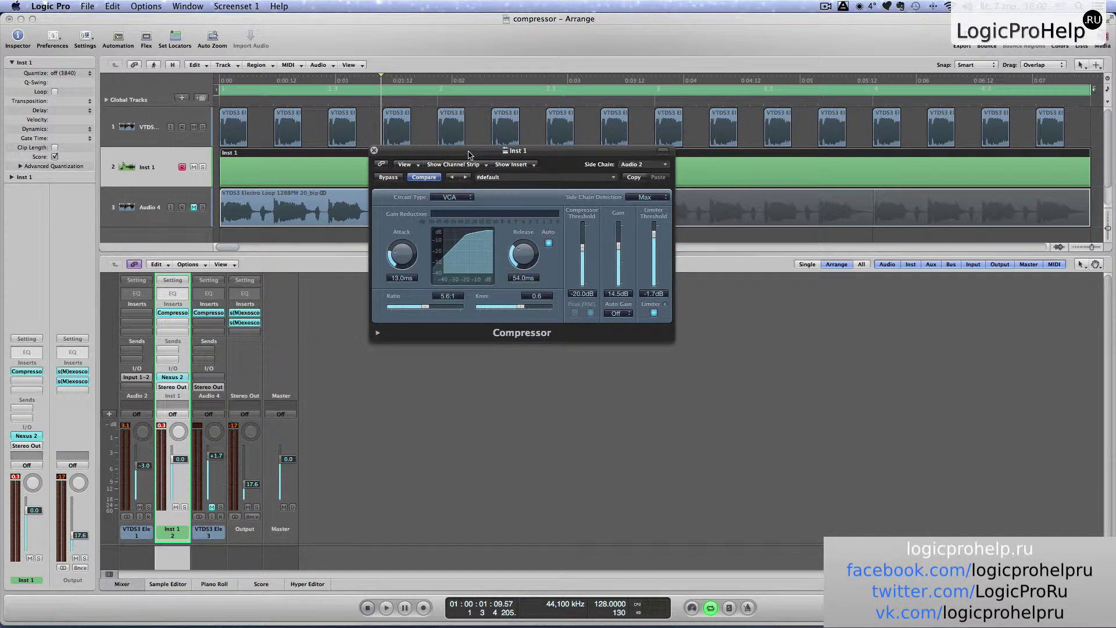
pyautogui.moveTo(470, 154); pyautogui.dragTo(499, 213)
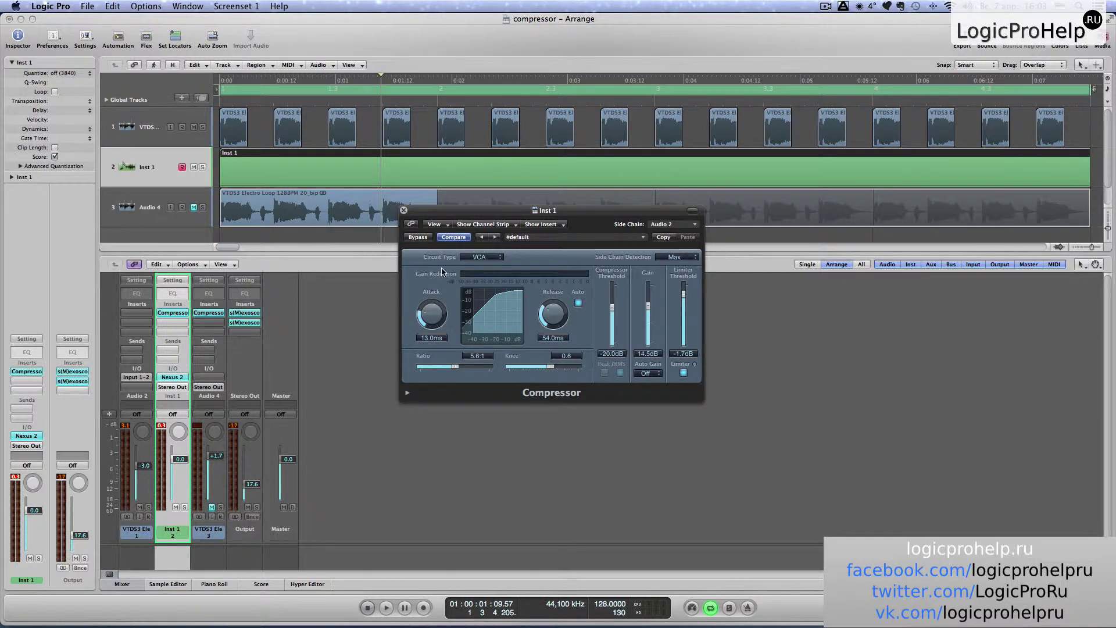
pyautogui.moveTo(558, 211); pyautogui.dragTo(555, 183)
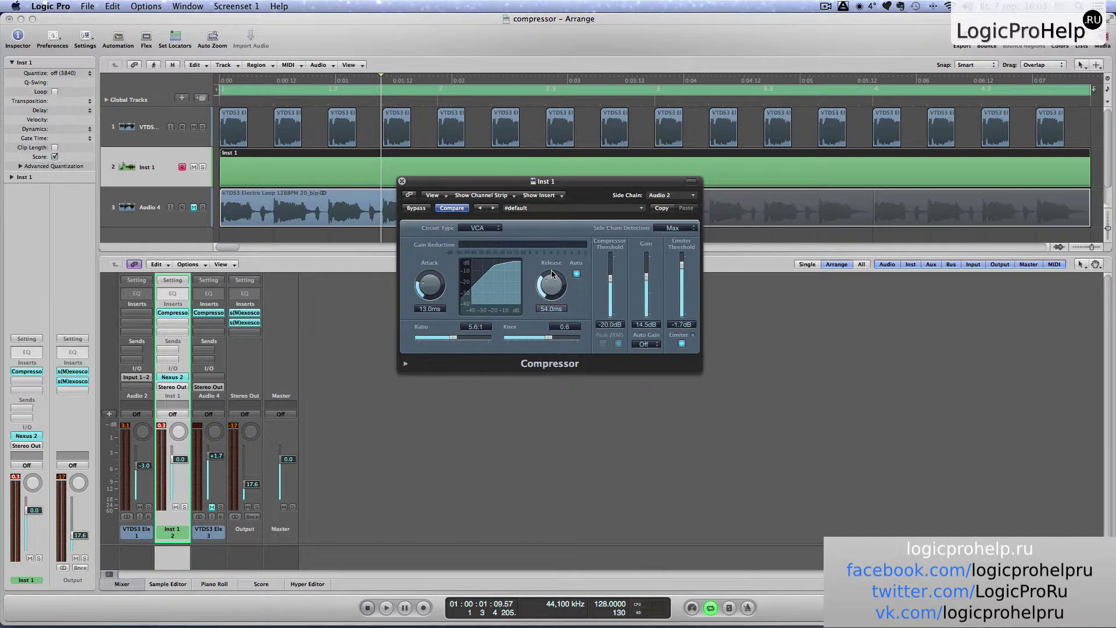
pyautogui.moveTo(584, 183)
pyautogui.mouseDown()
pyautogui.moveTo(559, 188)
pyautogui.moveTo(569, 190)
pyautogui.mouseUp()
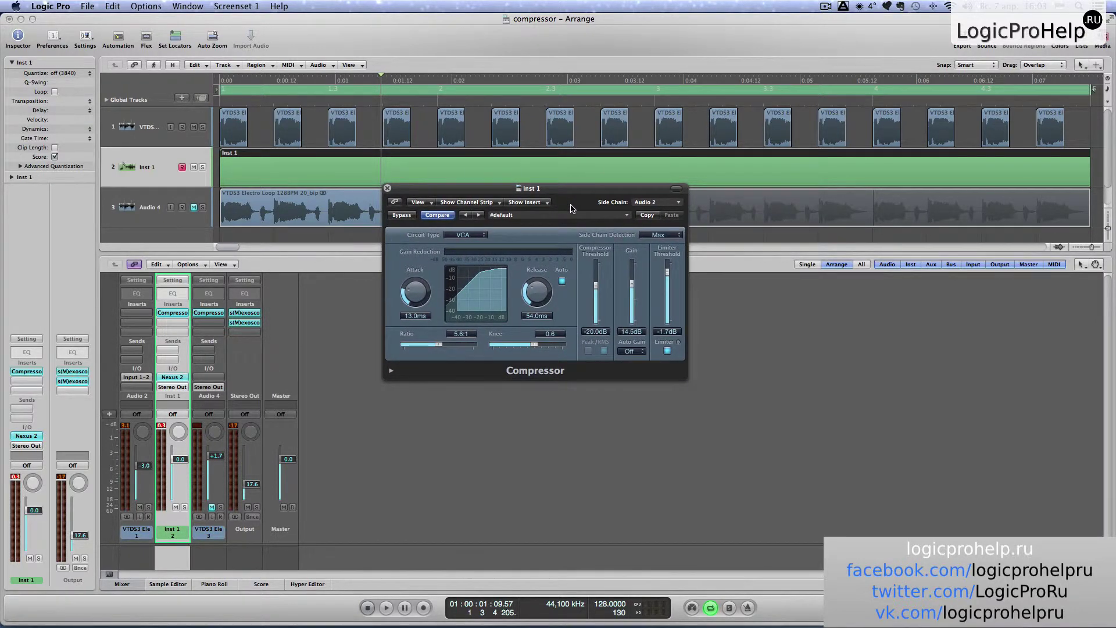